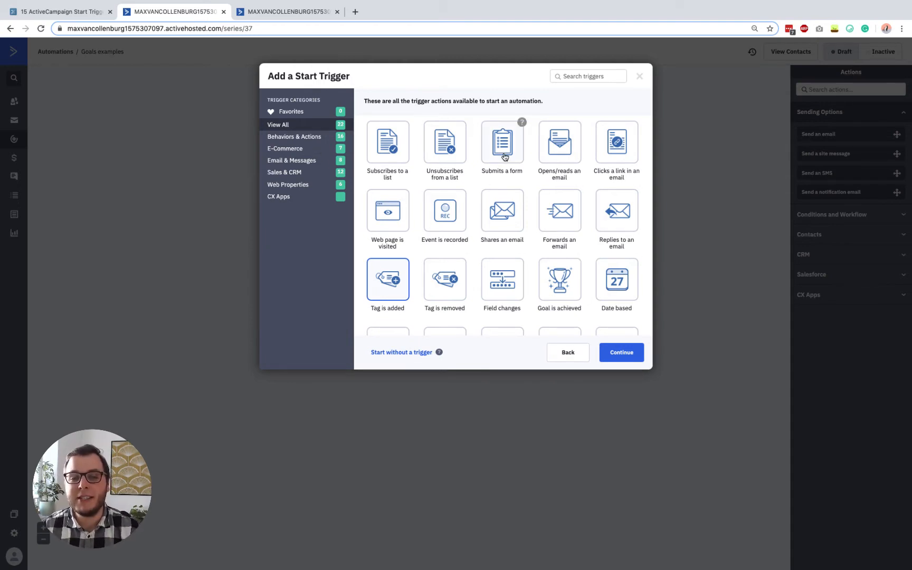
# Step: Switch to the WorkFlowy outline and expand the trigger settings notes on run frequency and contact segmentation
pyautogui.click(201, 76)
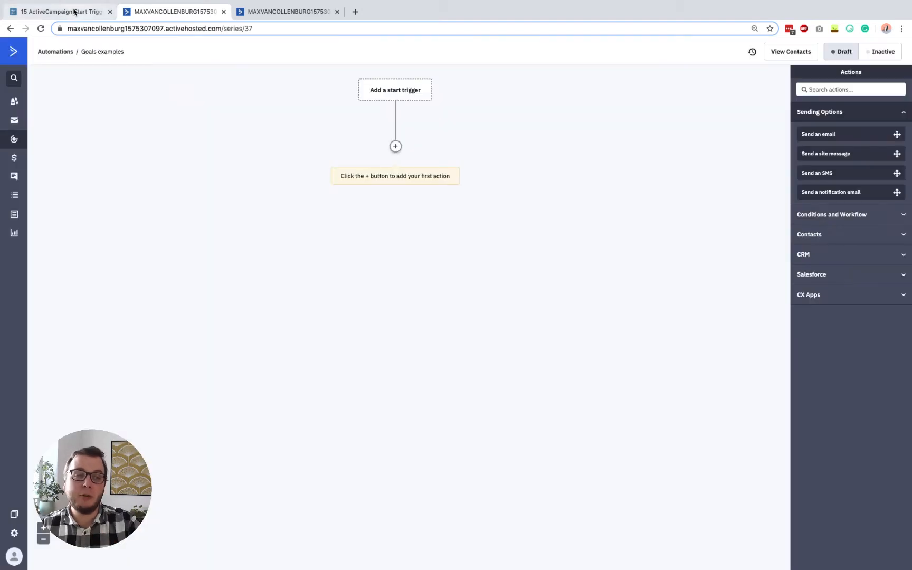
pyautogui.click(60, 11)
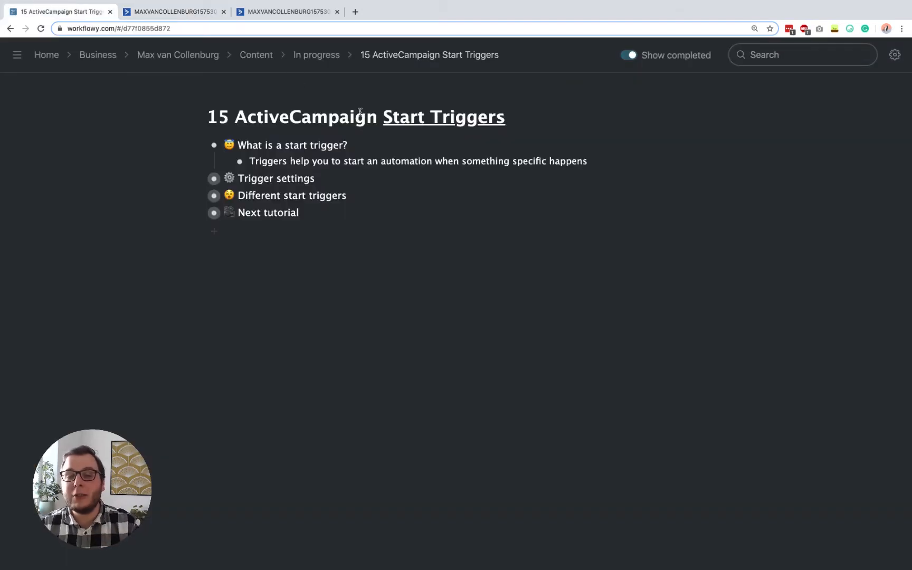
pyautogui.click(198, 179)
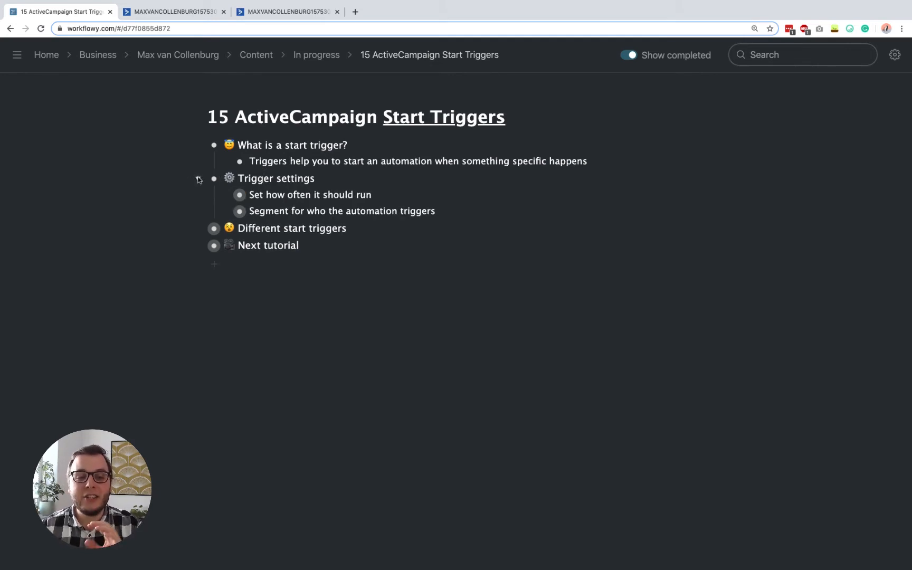
pyautogui.tripleClick(274, 191)
pyautogui.click(224, 195)
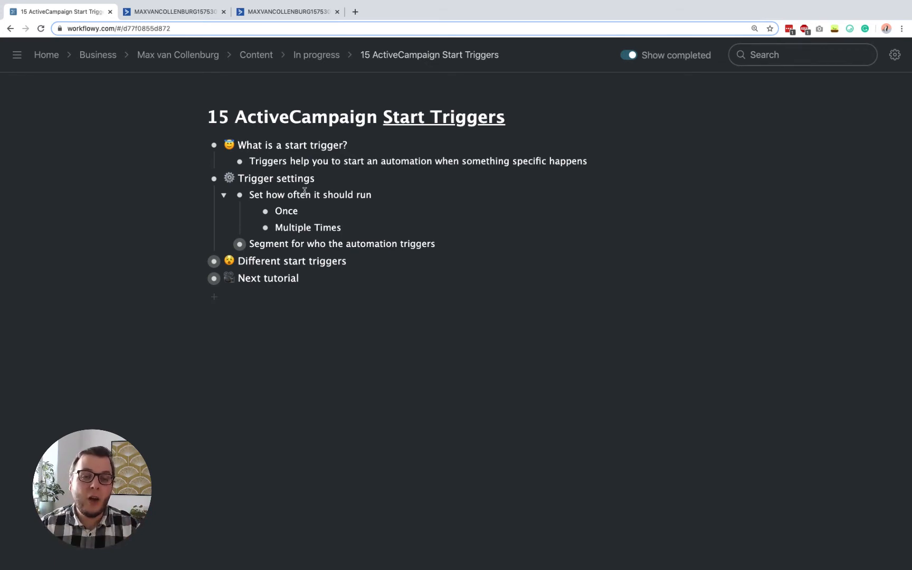
pyautogui.tripleClick(299, 236)
pyautogui.tripleClick(299, 223)
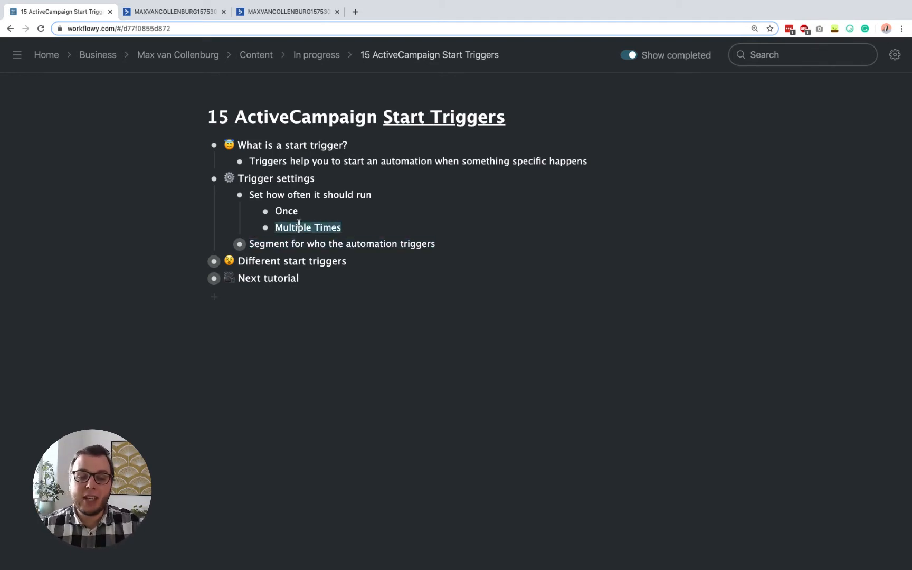
pyautogui.click(299, 224)
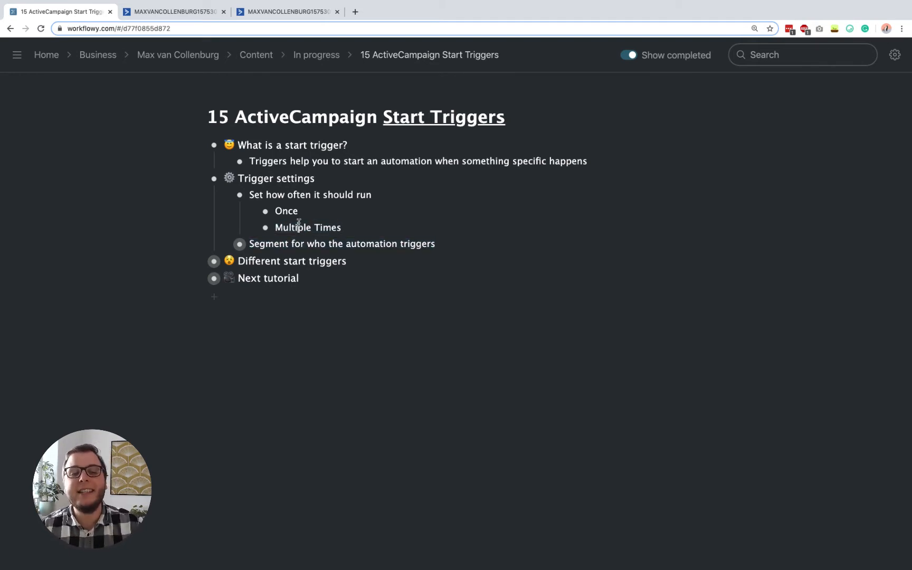
pyautogui.click(224, 244)
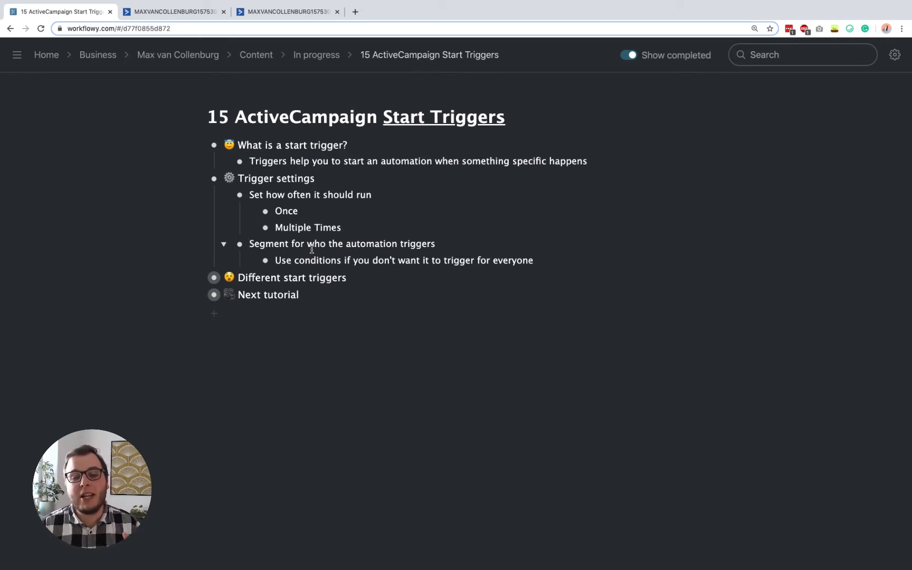
# Step: Switch back to the ActiveCampaign automation, start a "Tag is added" trigger and examine how often it can run
pyautogui.click(190, 11)
pyautogui.click(430, 91)
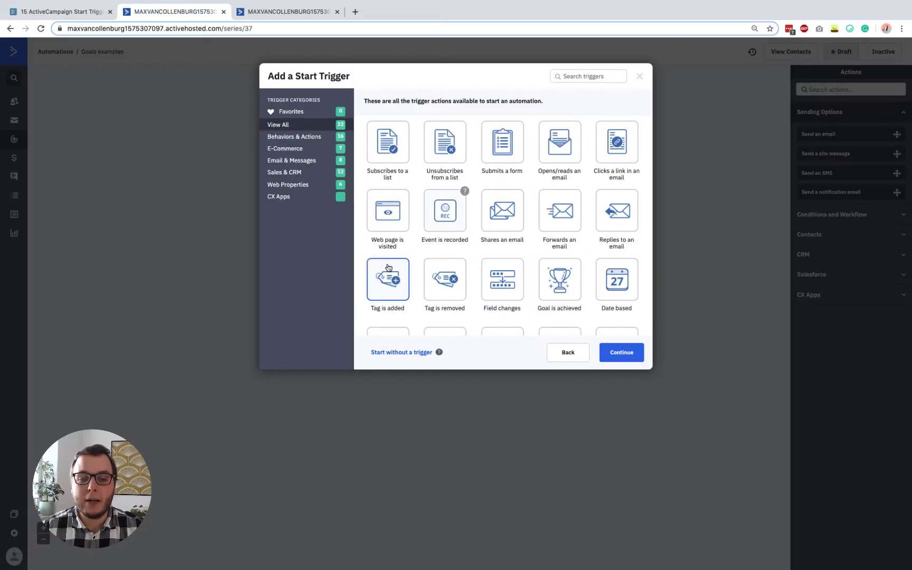
pyautogui.click(608, 353)
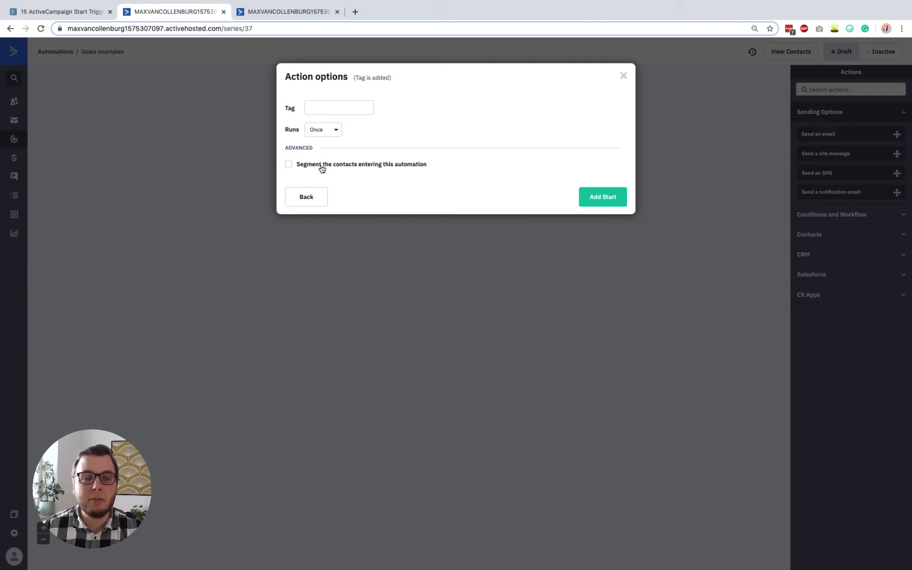
pyautogui.click(319, 133)
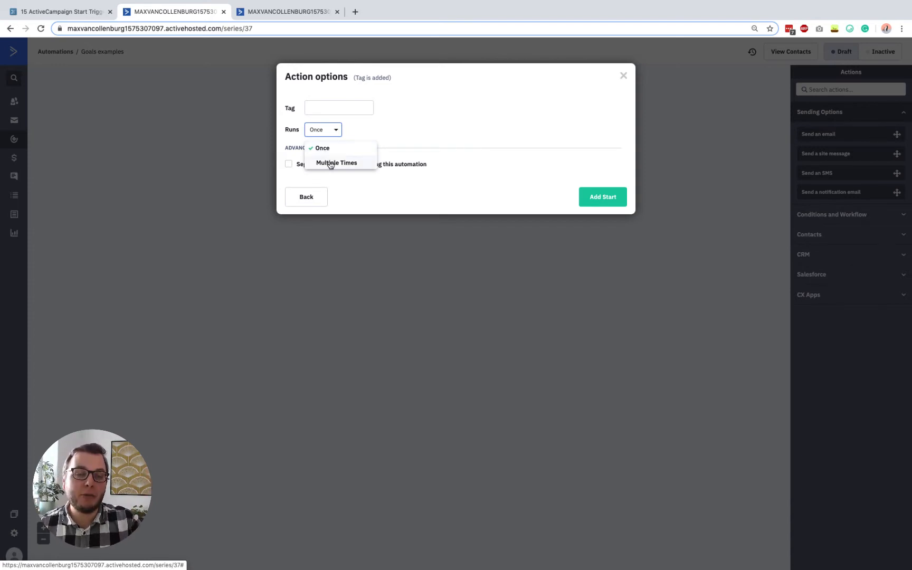
pyautogui.click(323, 142)
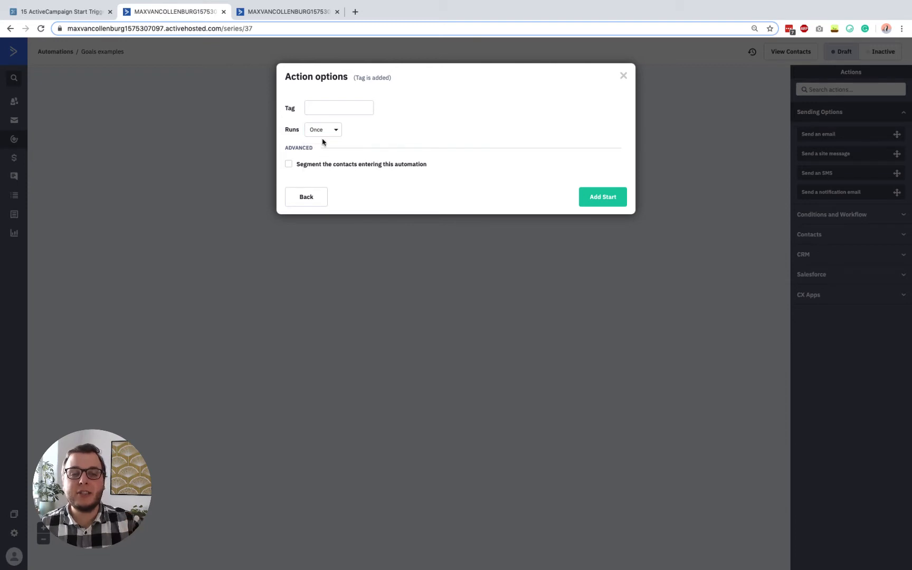
# Step: Enable segmenting of the contacts entering the automation and set the trigger's tag to "[Event] Sign up: challenge"
pyautogui.click(288, 164)
pyautogui.click(316, 183)
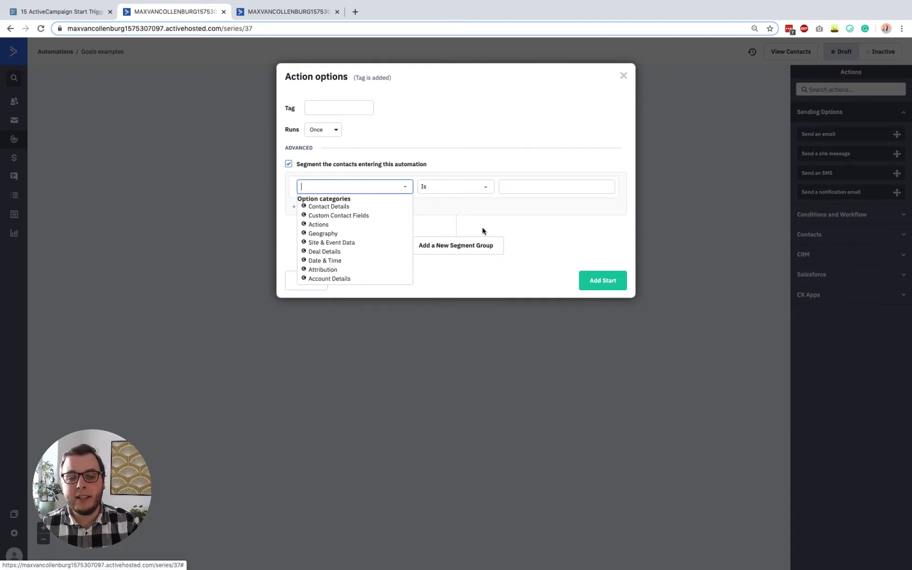
pyautogui.click(496, 213)
pyautogui.click(336, 111)
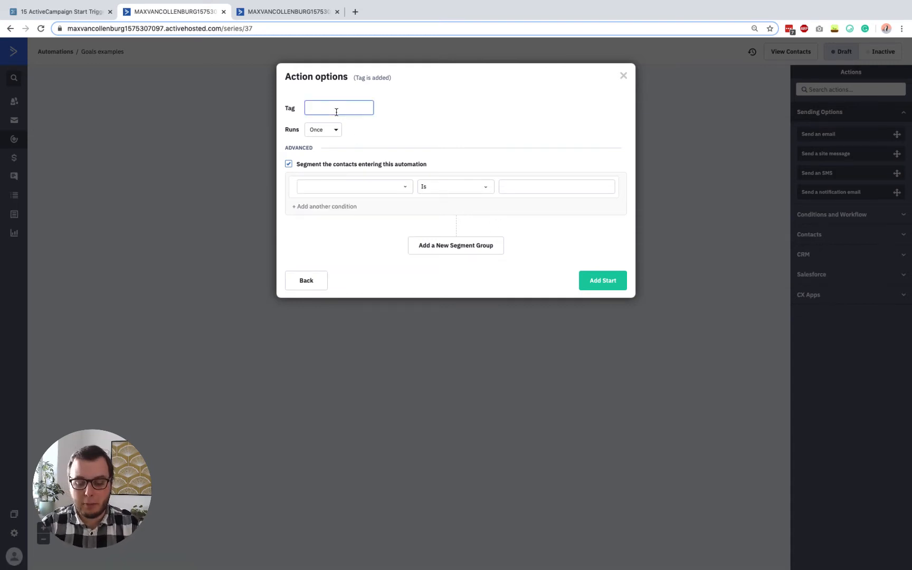
pyautogui.write('[Event')
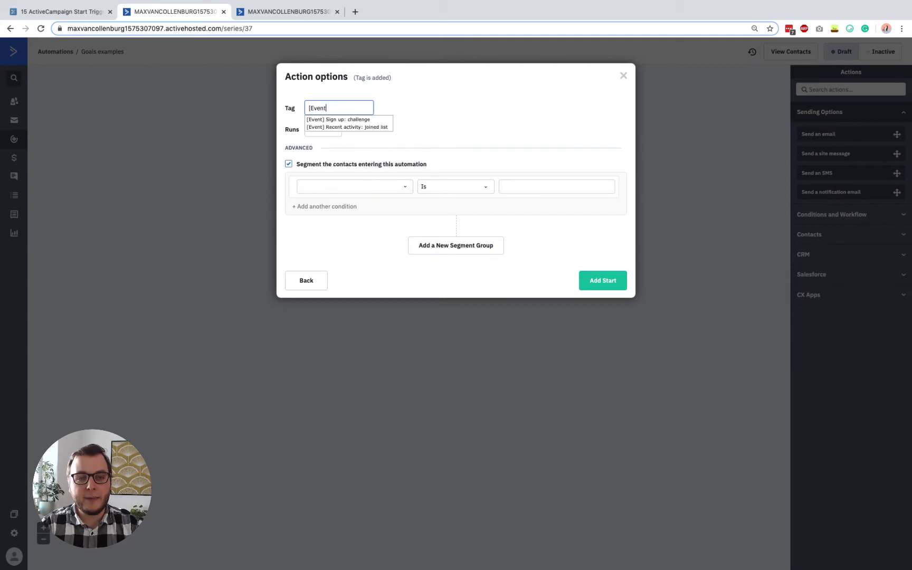
pyautogui.click(337, 120)
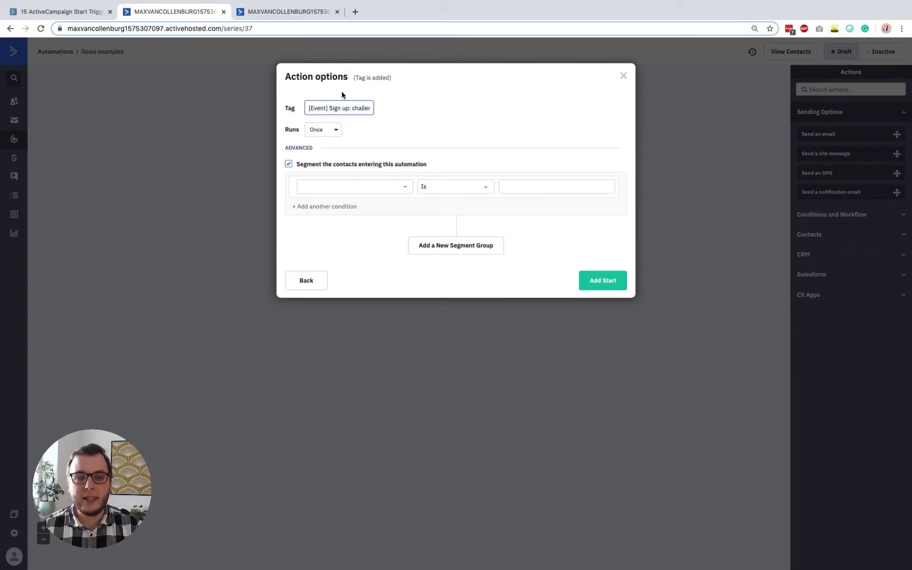
# Step: Set the segment condition to "Not currently in automation" with the 5-Day Challenge automation
pyautogui.click(334, 186)
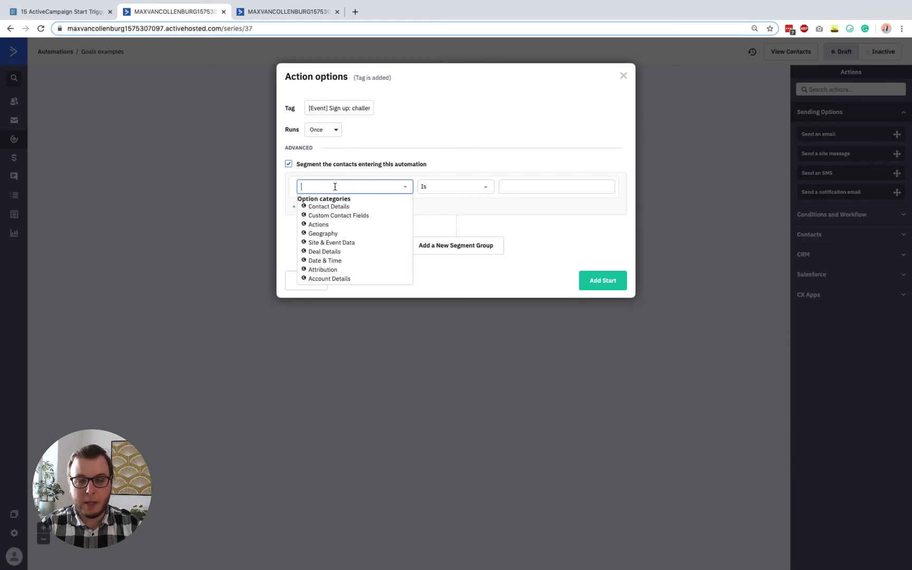
pyautogui.write('not curren')
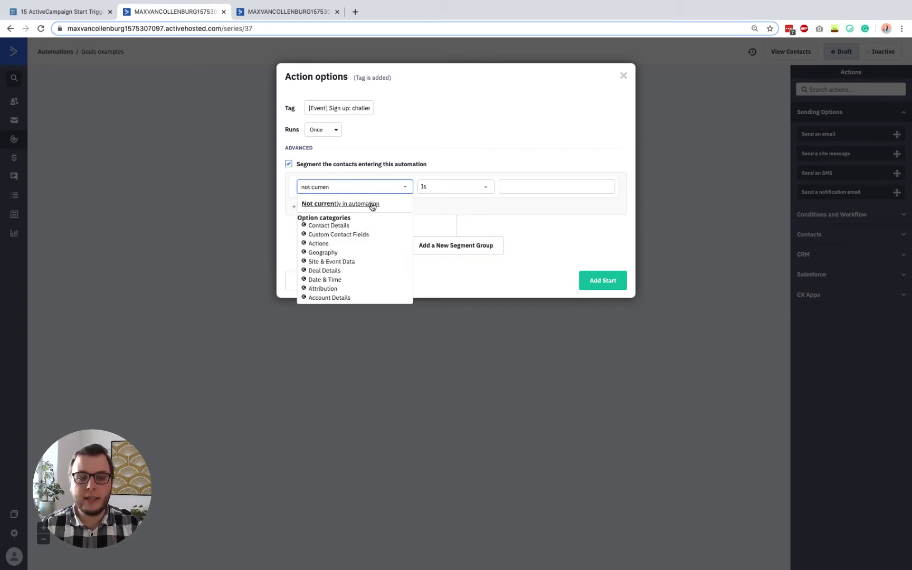
pyautogui.click(372, 205)
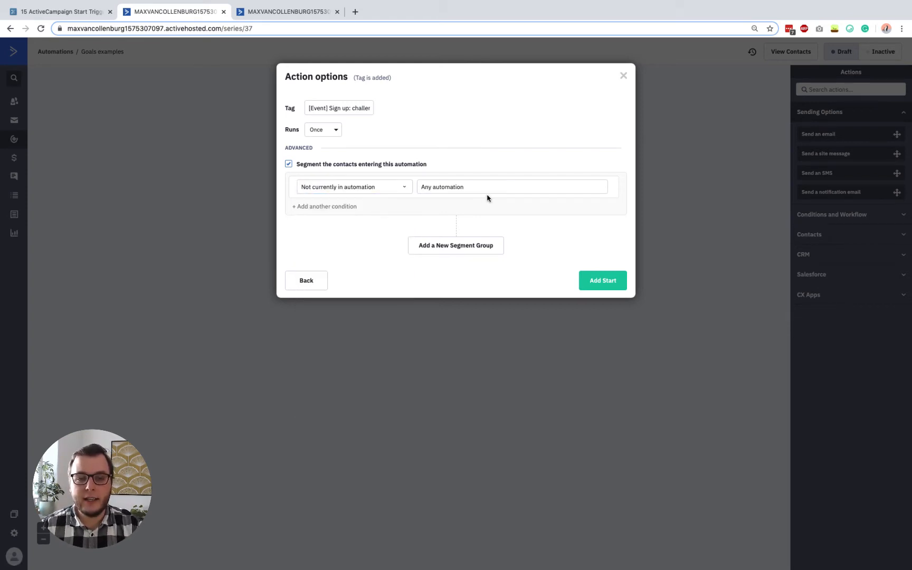
pyautogui.click(481, 188)
pyautogui.tripleClick(478, 188)
pyautogui.click(459, 208)
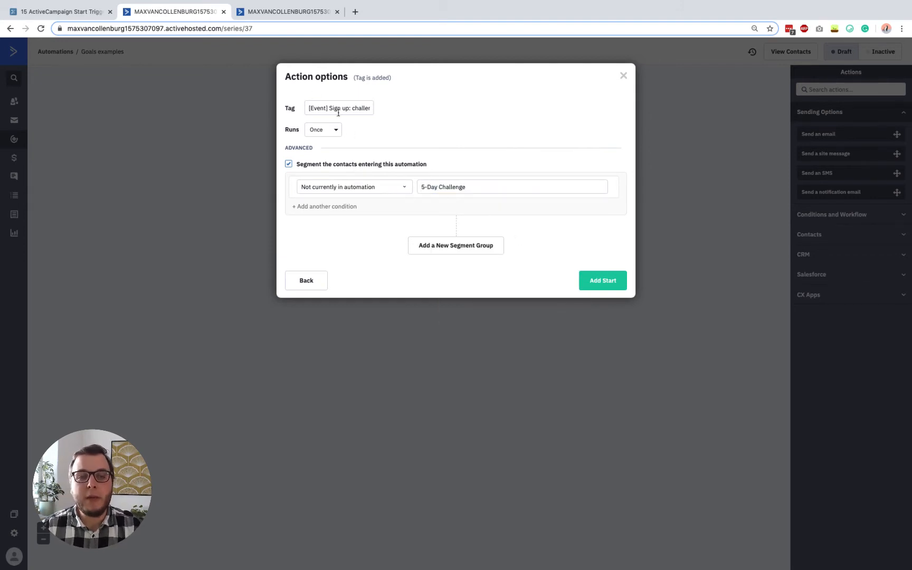
# Step: Set the tag trigger to run Multiple Times and close its options without adding it
pyautogui.click(324, 132)
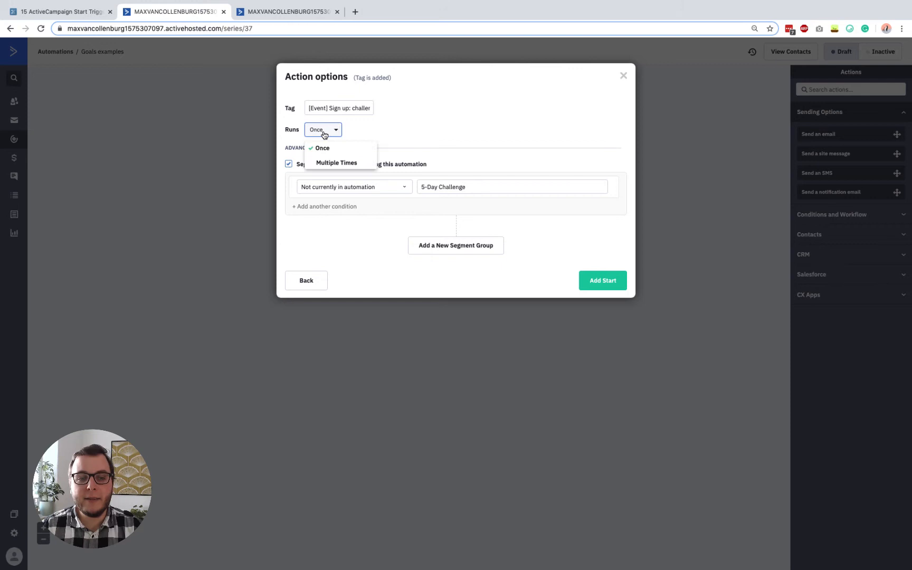
pyautogui.click(323, 164)
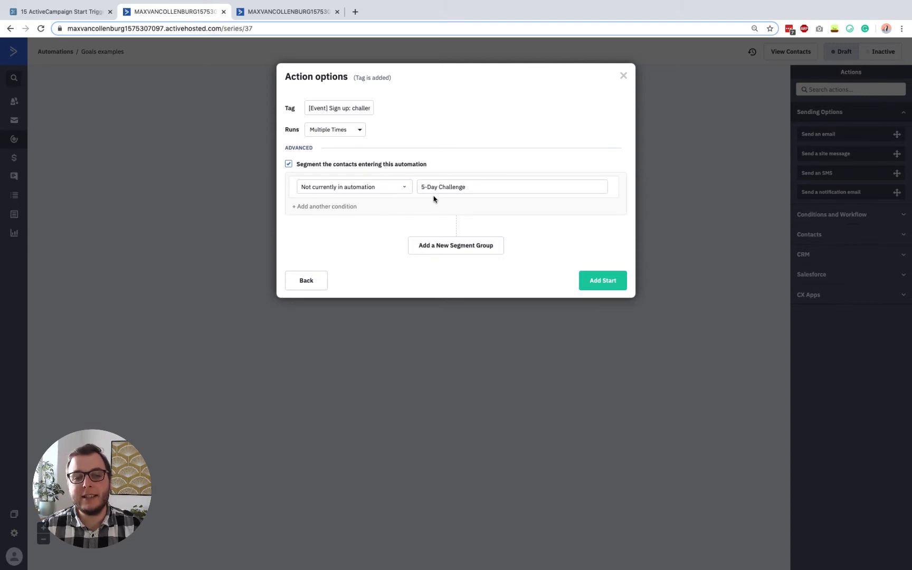
pyautogui.click(181, 154)
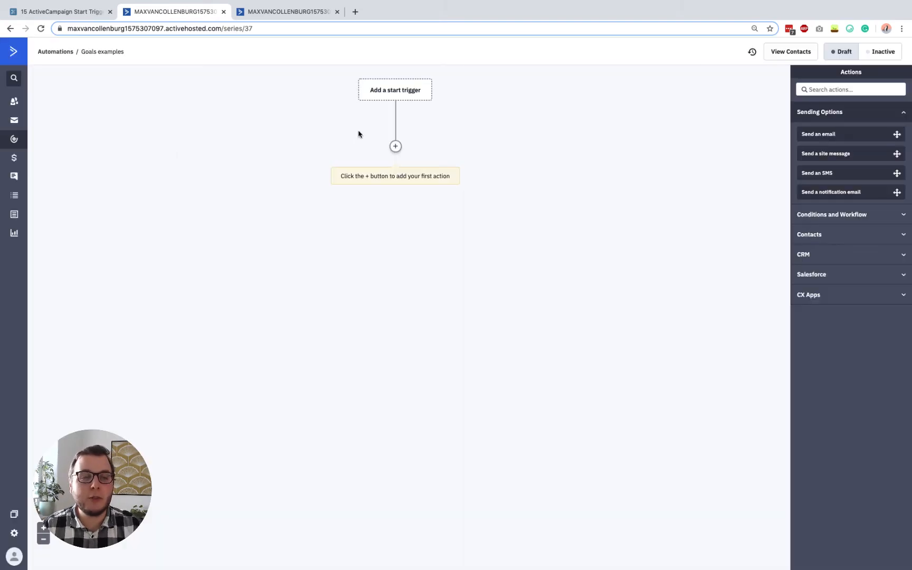
# Step: Switch to the WorkFlowy outline and expand the list of different start triggers
pyautogui.click(90, 11)
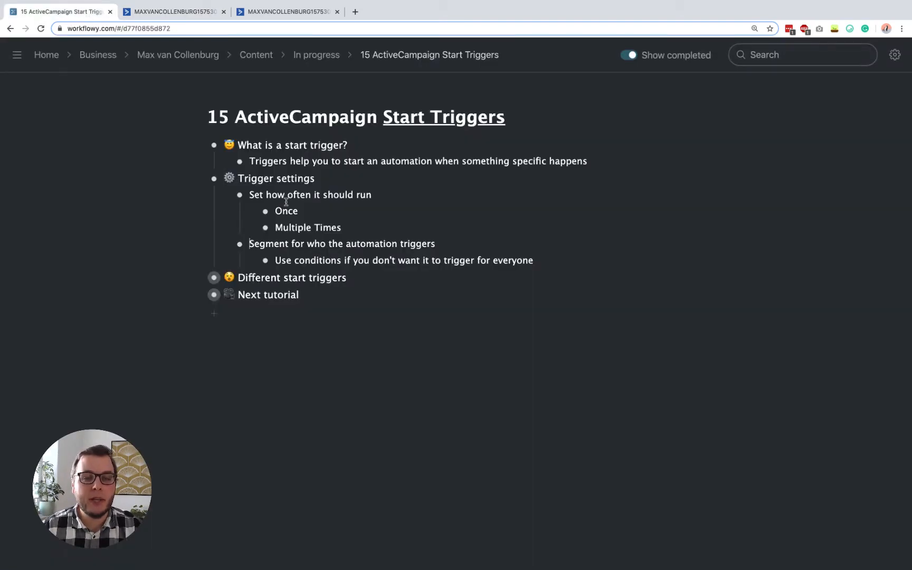
pyautogui.click(198, 277)
pyautogui.scroll(-3, 332, 263)
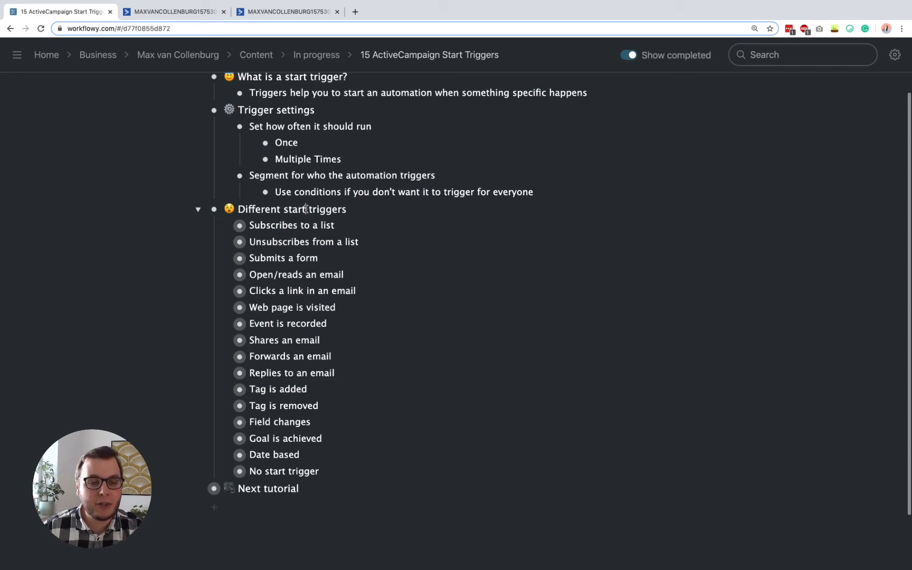
pyautogui.click(306, 209)
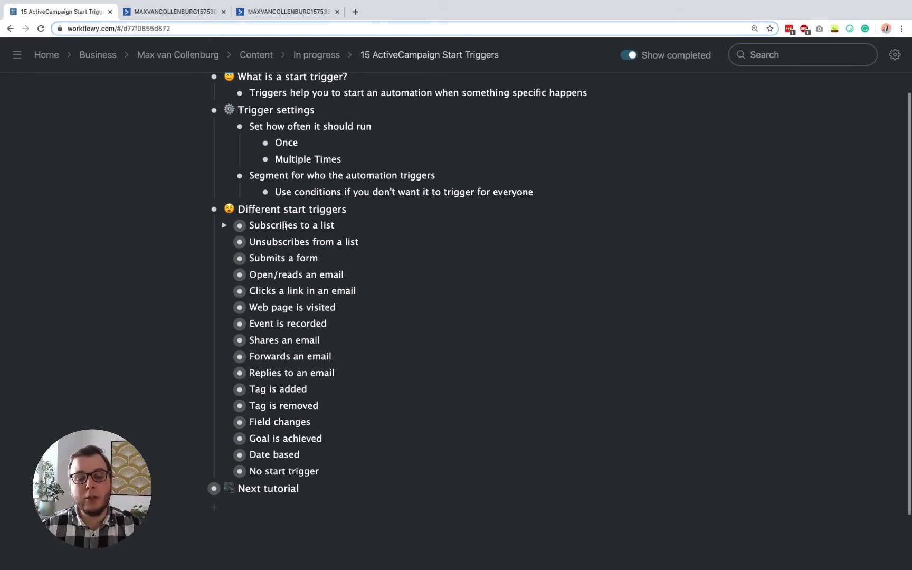
# Step: Return to the ActiveCampaign automation and choose a "Subscribes to a list" start trigger for Main List
pyautogui.click(169, 12)
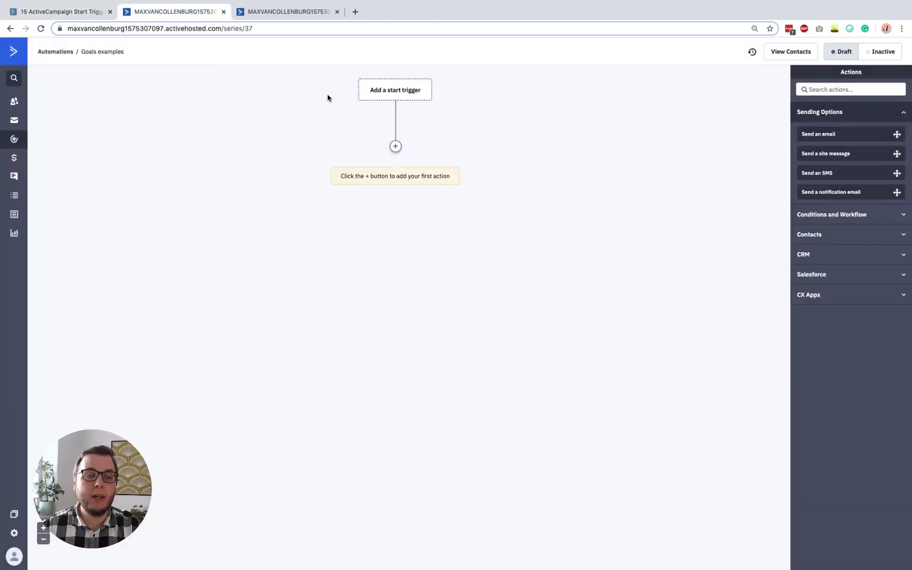
pyautogui.click(376, 93)
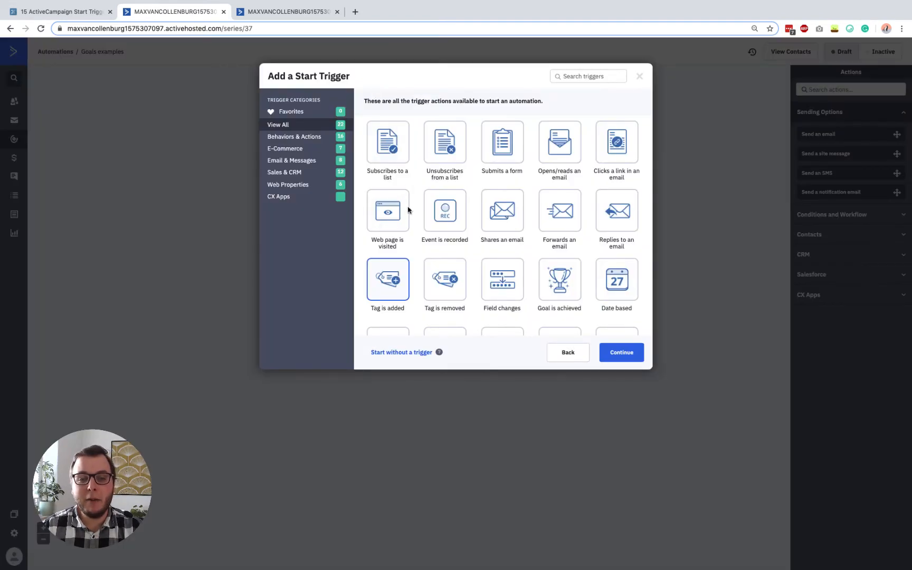
pyautogui.click(395, 157)
pyautogui.click(616, 349)
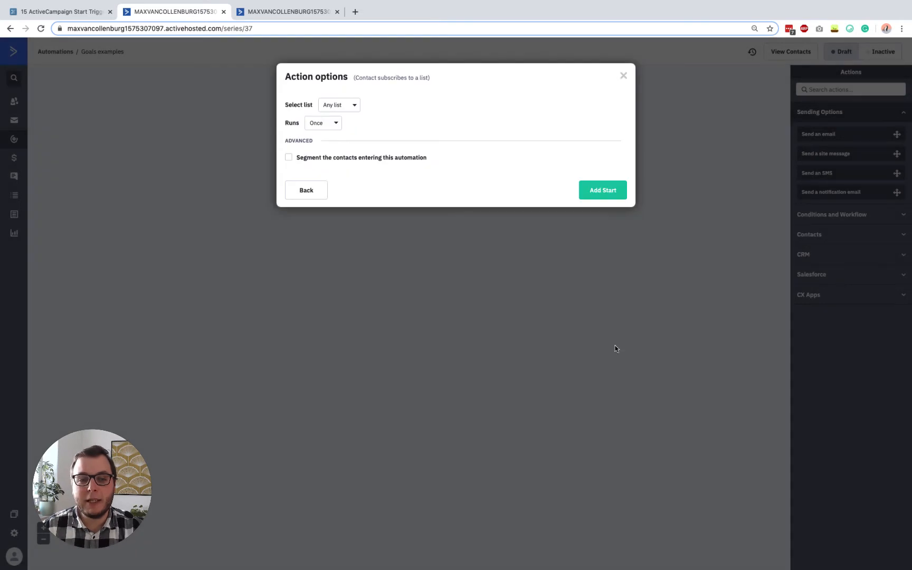
pyautogui.click(332, 104)
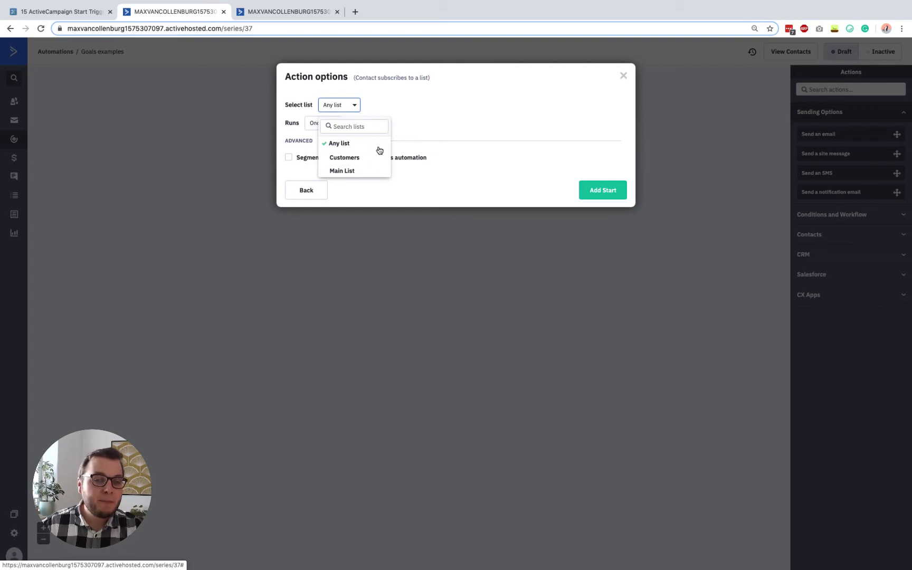
pyautogui.click(342, 171)
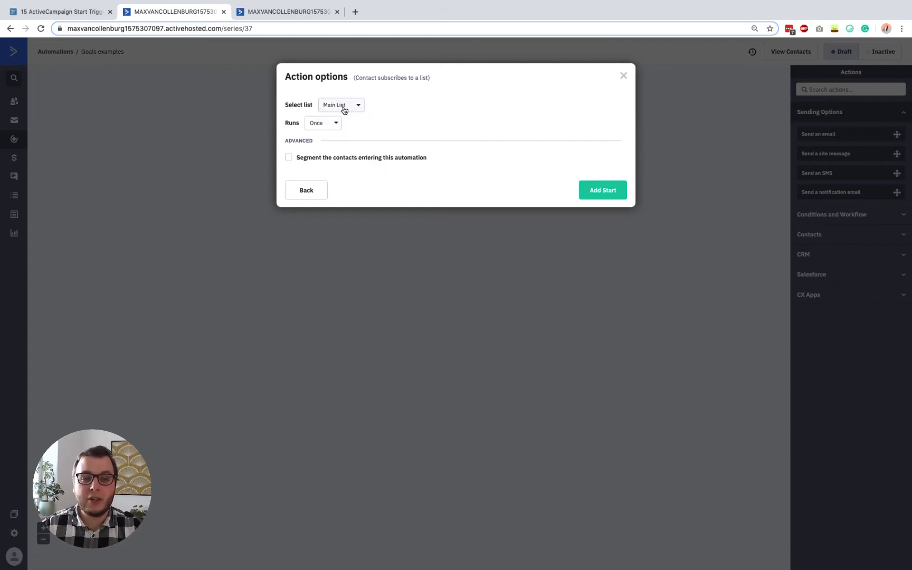
# Step: Keep the list trigger running Once, add it to the automation and dismiss the new action choices
pyautogui.click(324, 125)
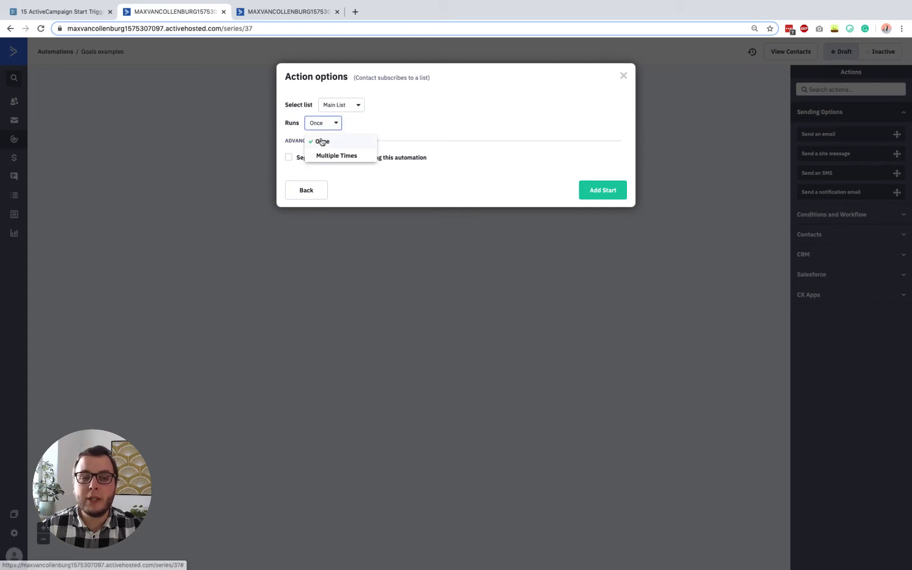
pyautogui.click(320, 140)
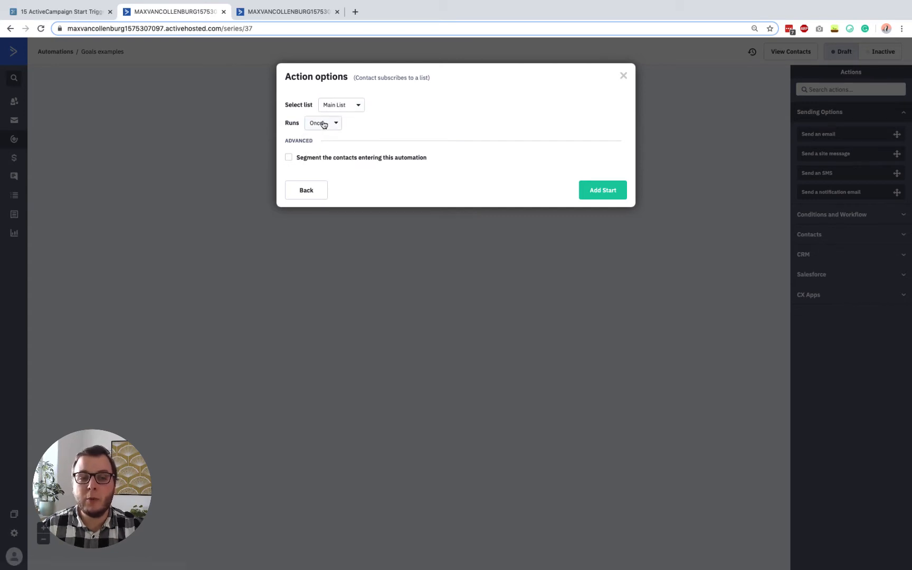
pyautogui.click(607, 191)
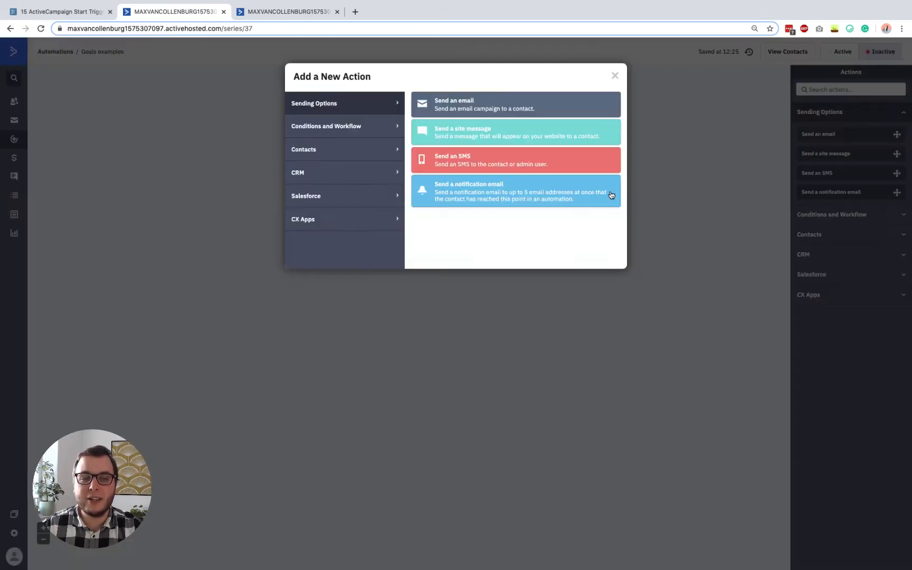
pyautogui.click(668, 141)
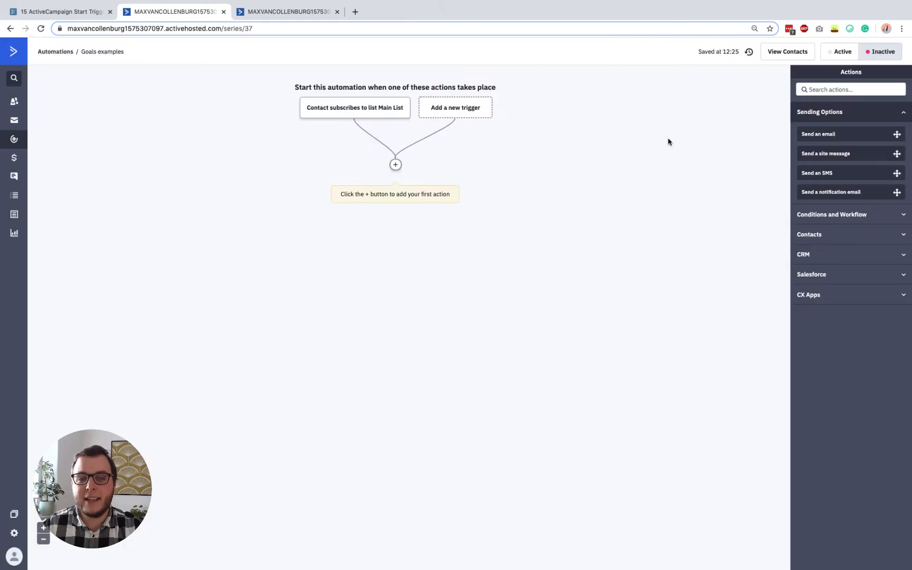
# Step: Look through the Conditions and Workflow and Contacts actions available for the automation and close the choices without adding one
pyautogui.click(395, 165)
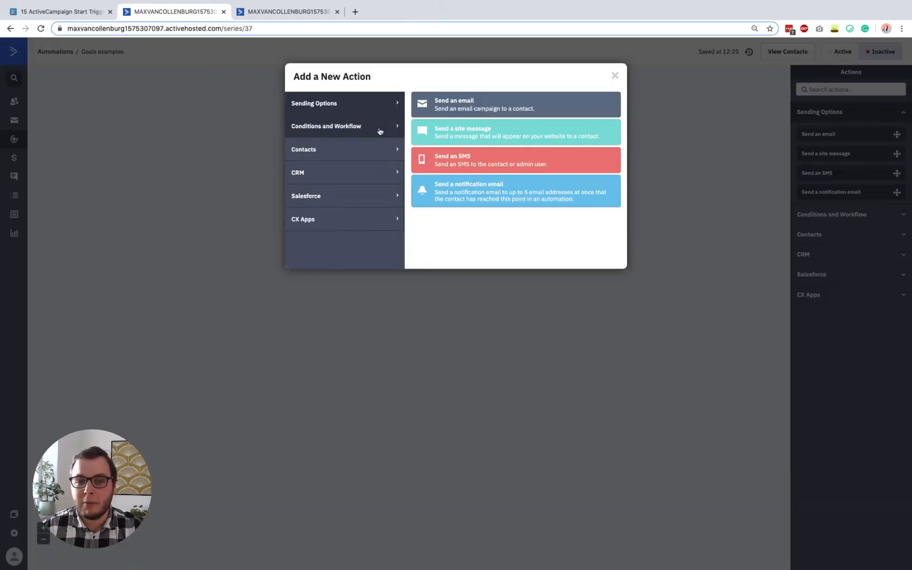
pyautogui.click(379, 129)
pyautogui.click(385, 152)
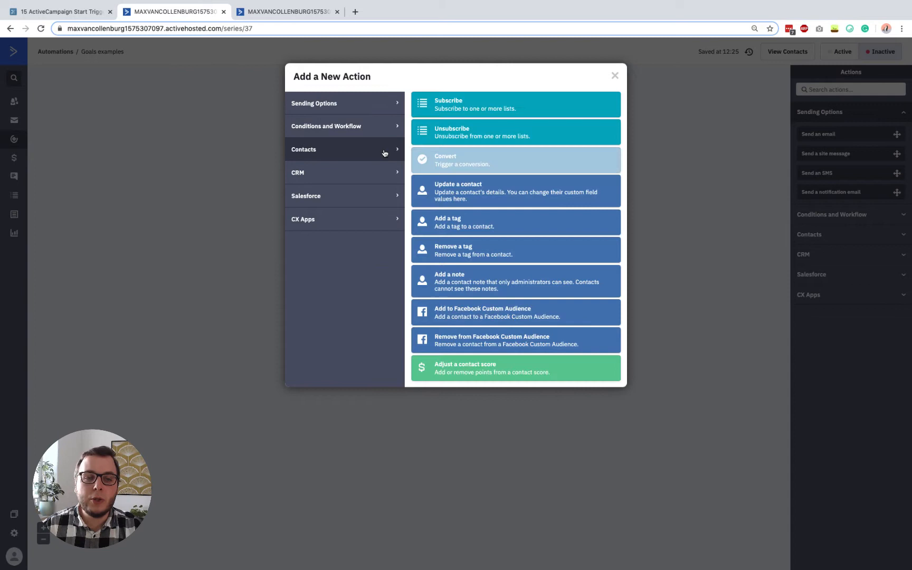
pyautogui.click(222, 148)
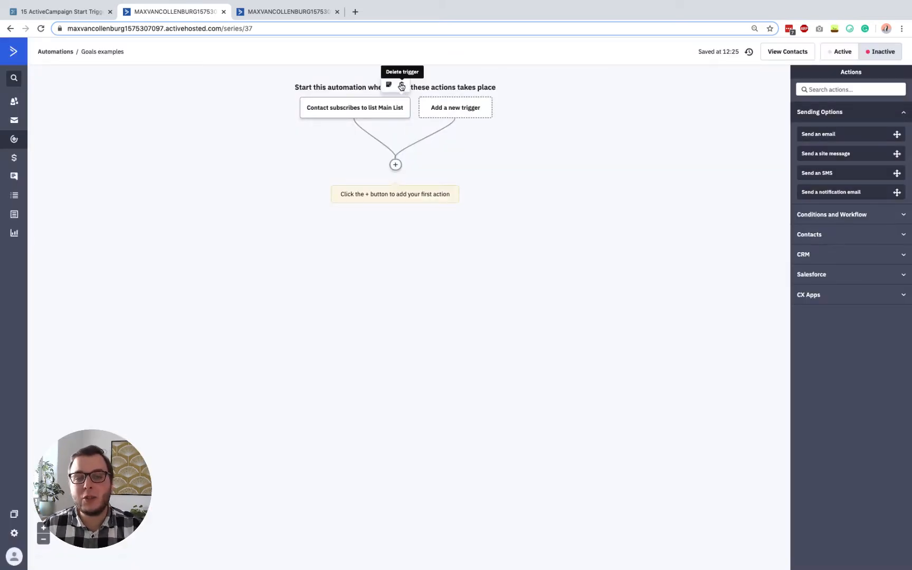
# Step: Delete the start trigger for subscribing to Main List and dismiss the new action choices
pyautogui.click(401, 86)
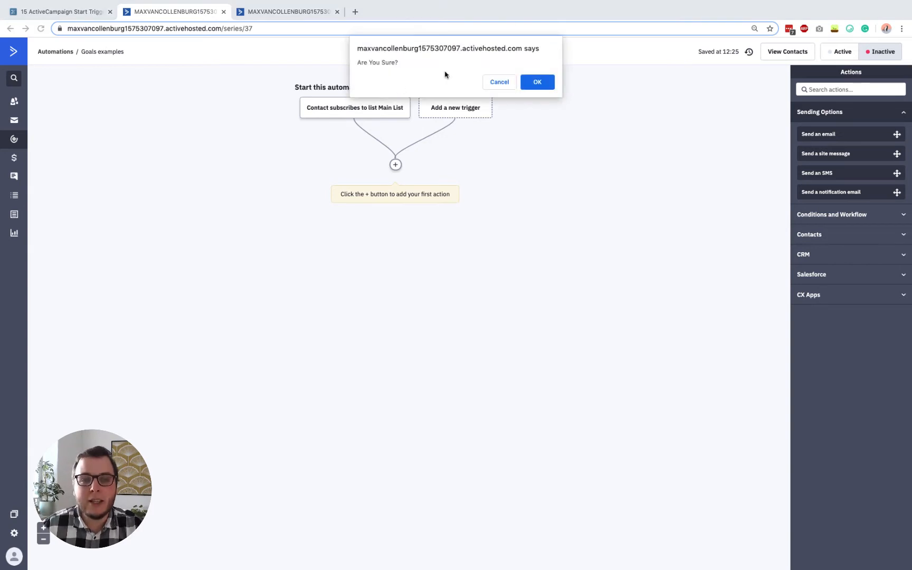
pyautogui.press('Return')
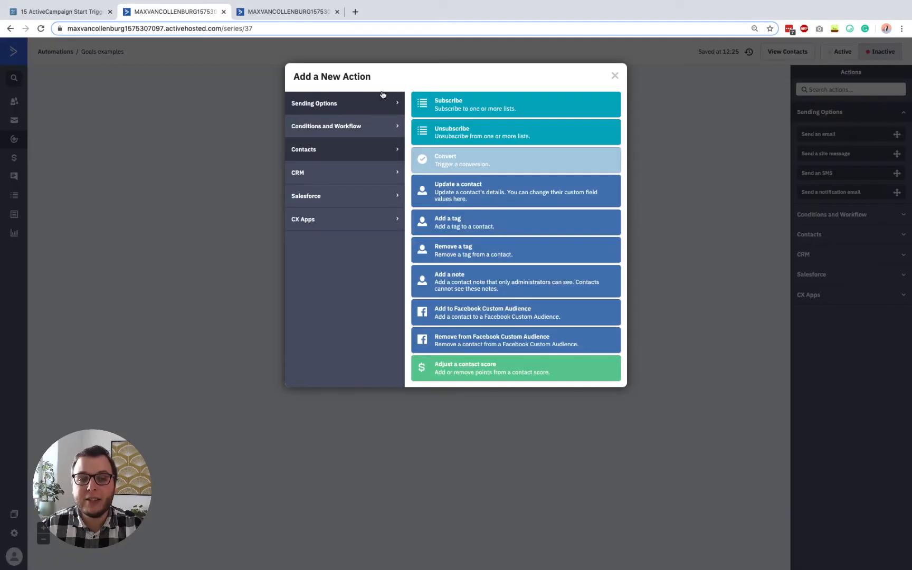
pyautogui.click(228, 111)
# Step: Choose an "Unsubscribes from a list" start trigger and set its list to Customers
pyautogui.click(393, 89)
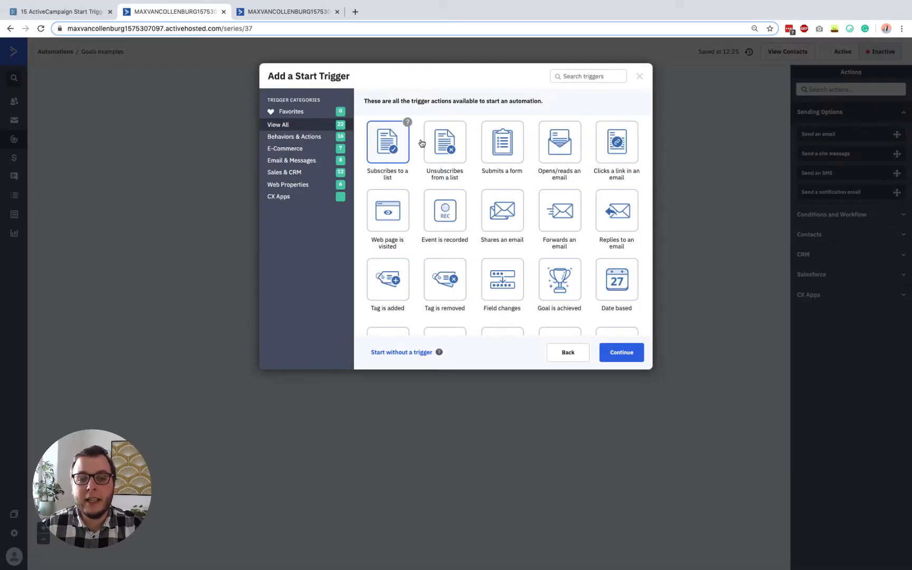
pyautogui.click(447, 156)
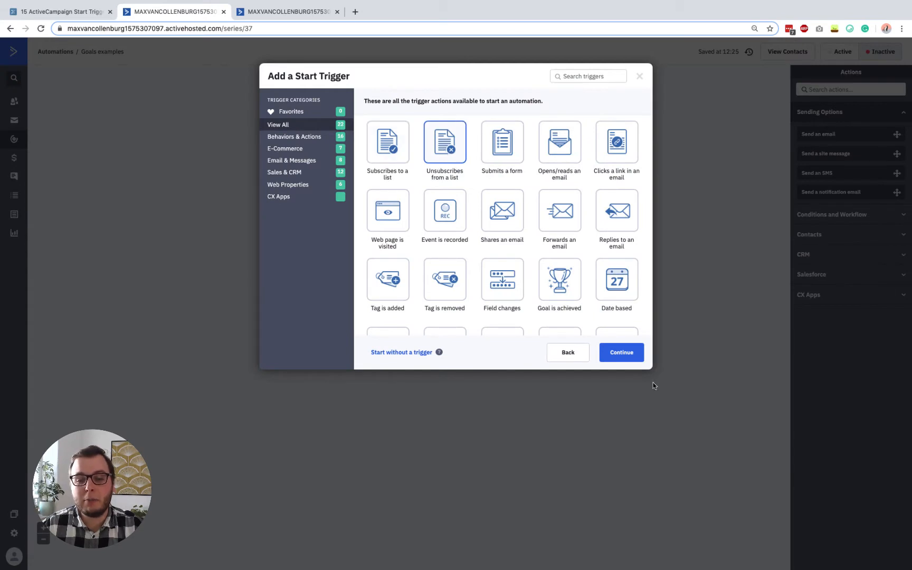
pyautogui.click(627, 353)
pyautogui.click(323, 105)
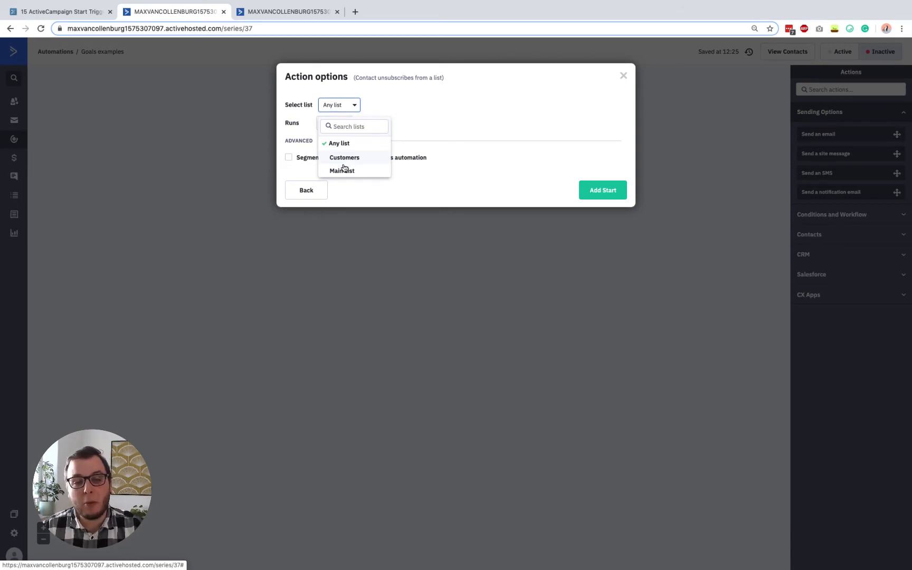
pyautogui.click(351, 158)
pyautogui.click(346, 104)
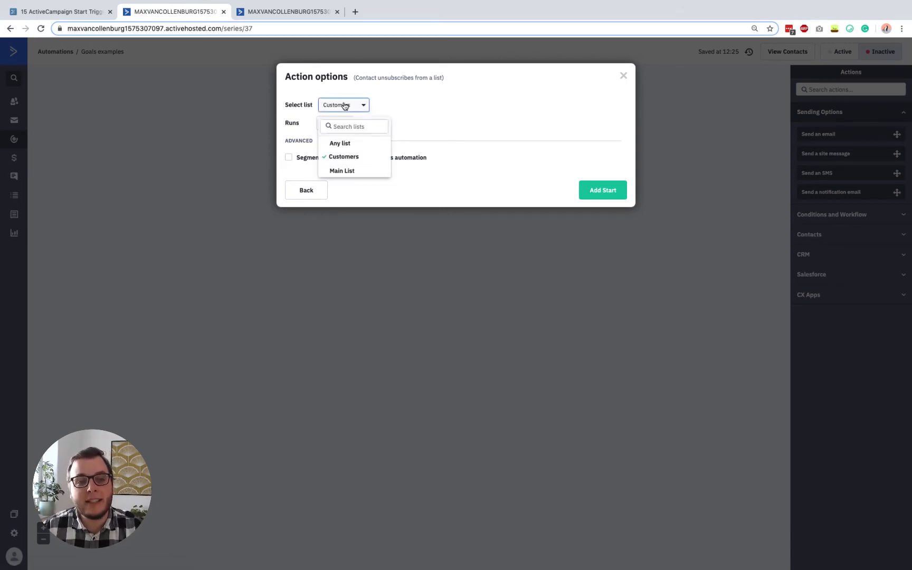
pyautogui.click(423, 124)
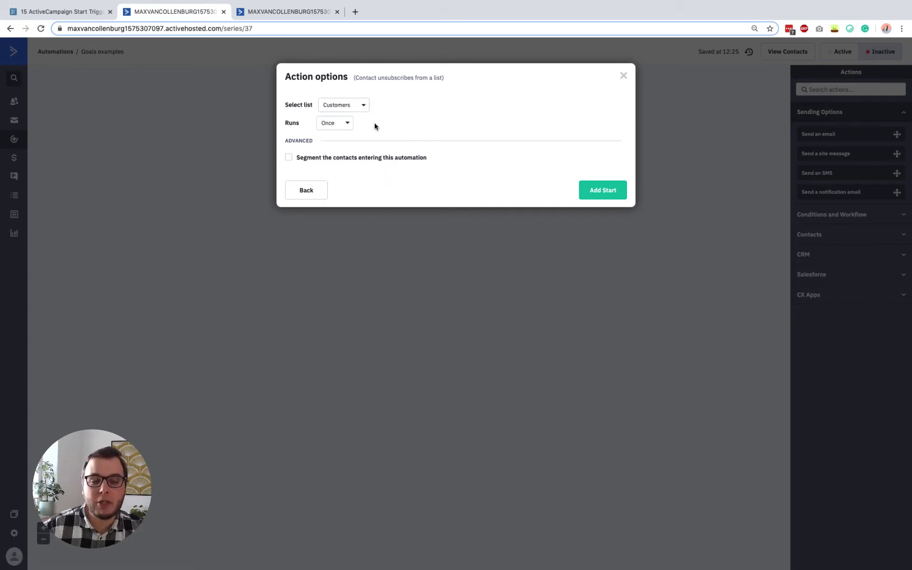
# Step: Set the unsubscribe trigger to run Multiple Times, add it to the automation and dismiss the new action choices
pyautogui.click(336, 122)
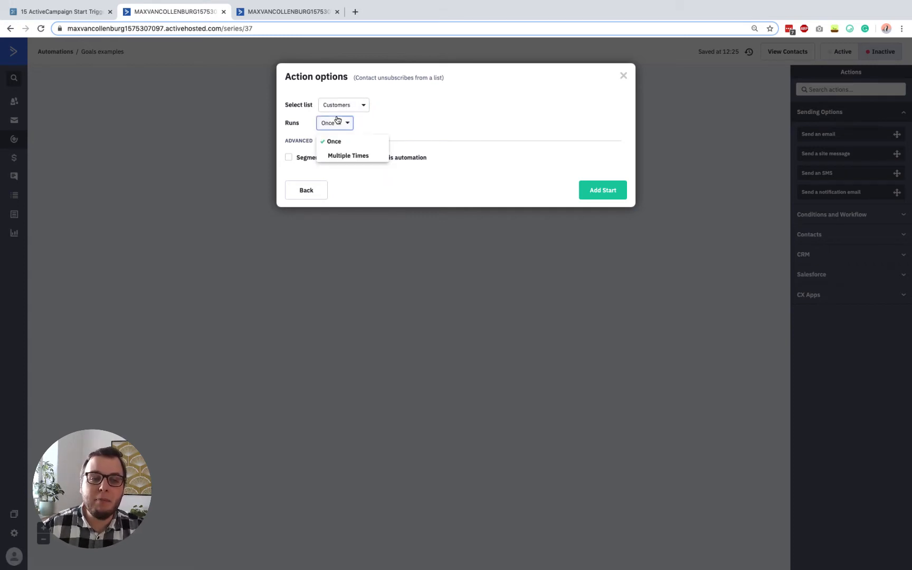
pyautogui.click(338, 156)
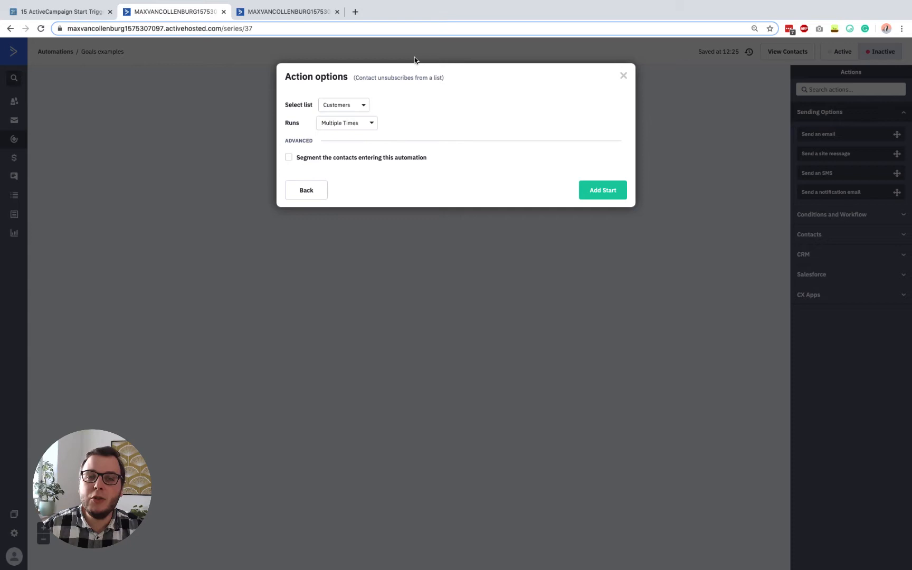
pyautogui.click(614, 190)
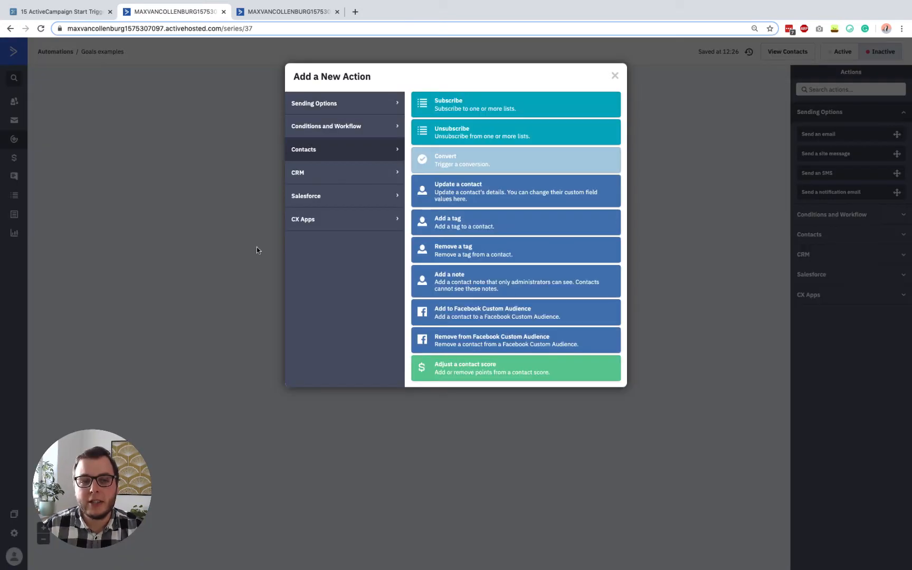
pyautogui.click(243, 219)
# Step: Look through the Conditions and Workflow and Sending Options actions and close the choices without adding one
pyautogui.click(396, 164)
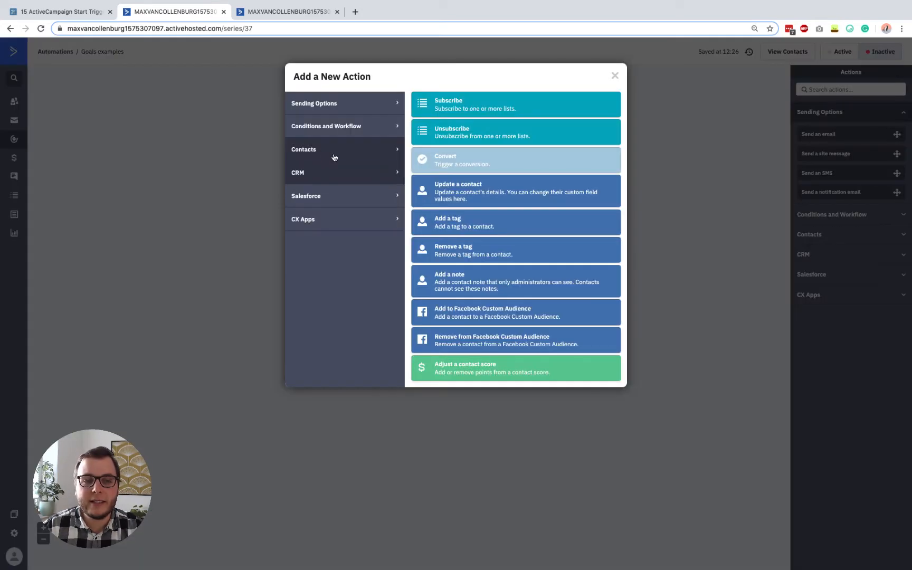
pyautogui.click(324, 127)
pyautogui.click(330, 104)
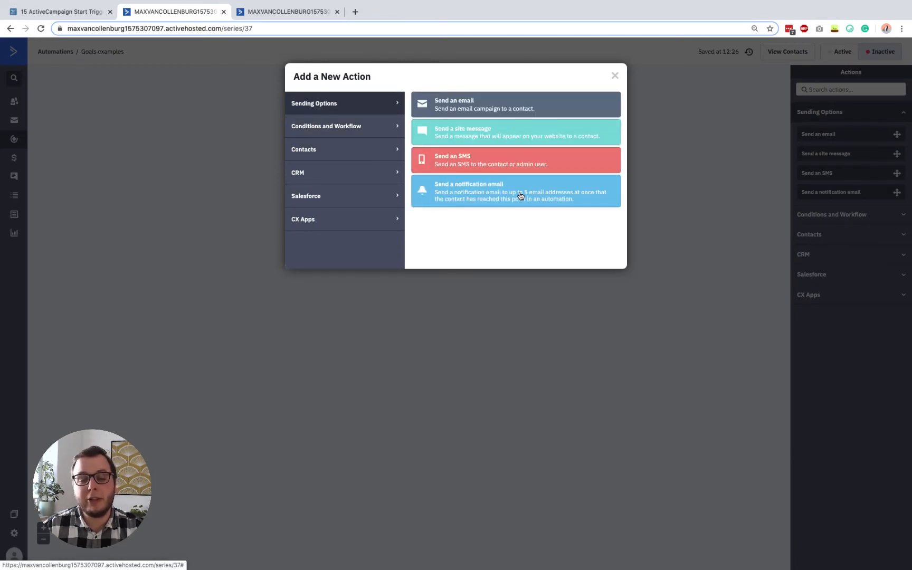
pyautogui.click(628, 180)
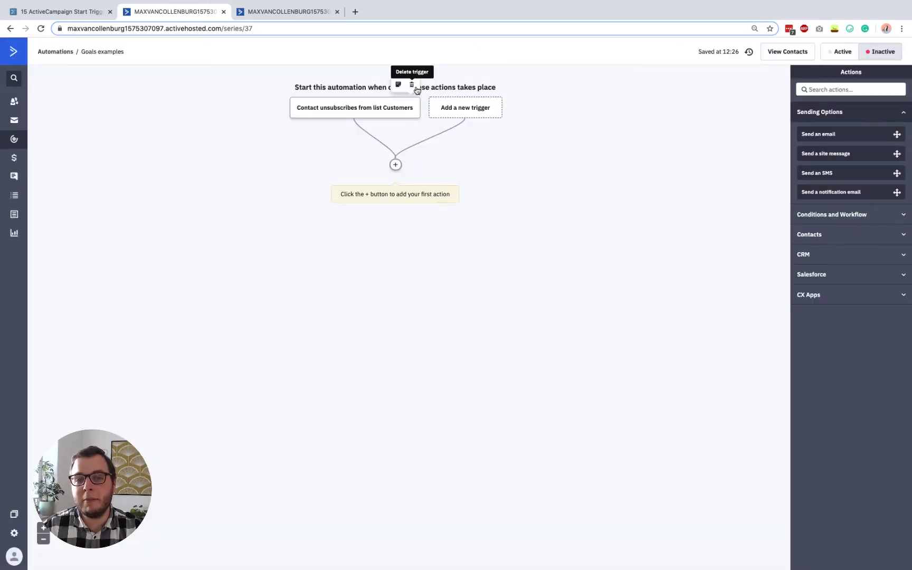
# Step: Delete the start trigger for unsubscribing from Customers and dismiss the new action choices
pyautogui.click(412, 85)
pyautogui.click(544, 79)
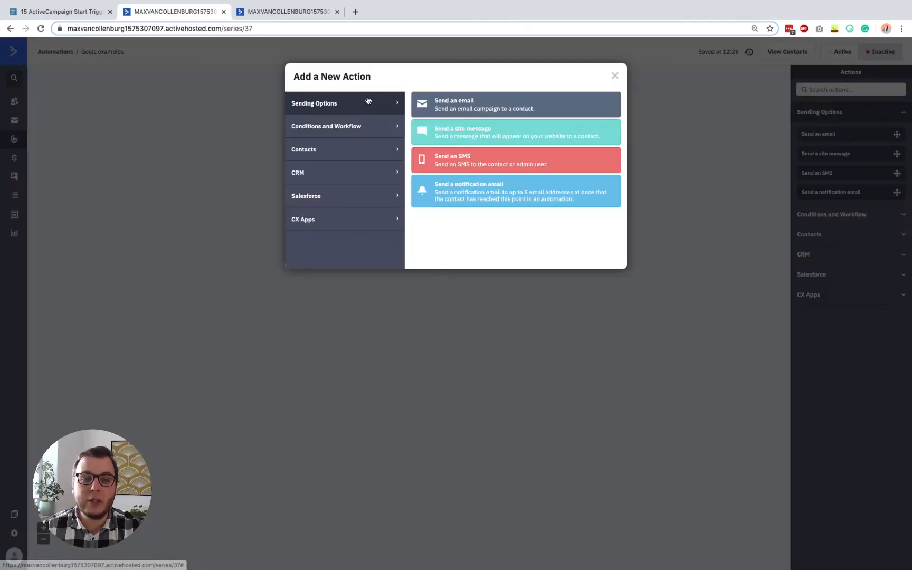
pyautogui.click(258, 117)
# Step: Choose a "Submits a form" start trigger for the "Download: ActiveCampaign Cheat Sheet" form and close its options without adding it
pyautogui.click(395, 90)
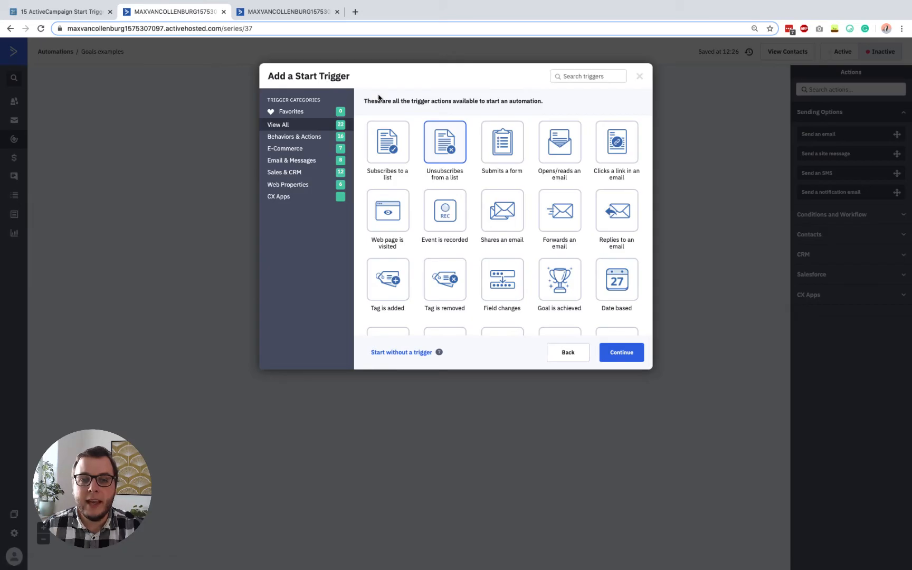
pyautogui.click(519, 152)
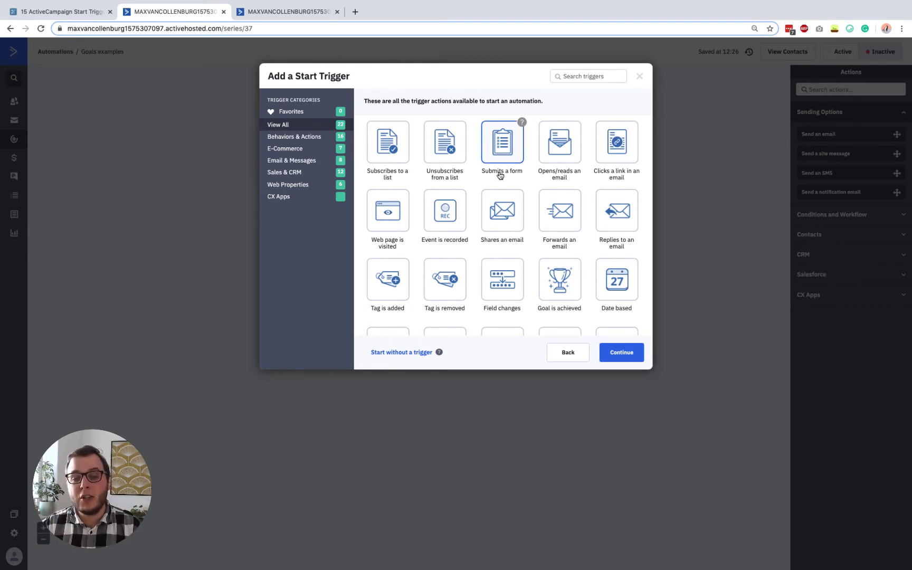
pyautogui.click(632, 357)
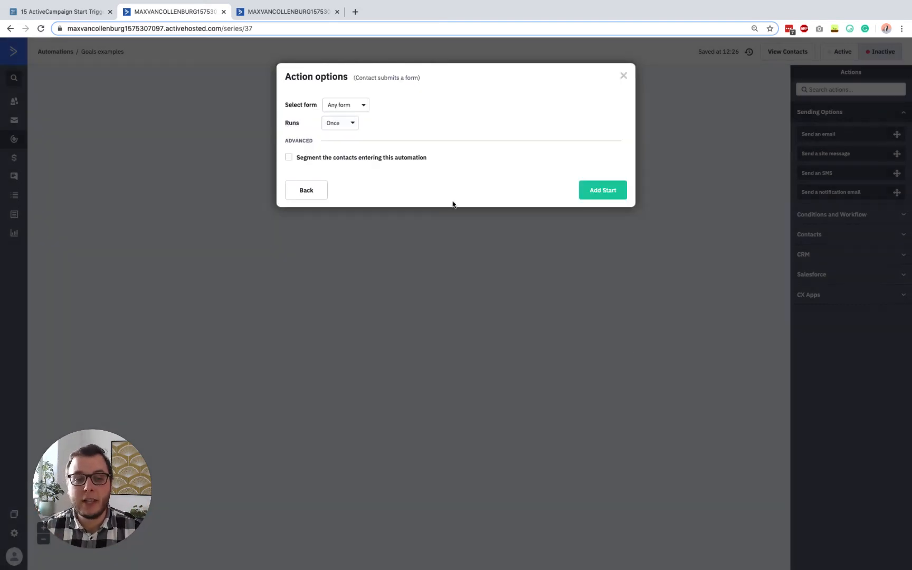
pyautogui.click(349, 105)
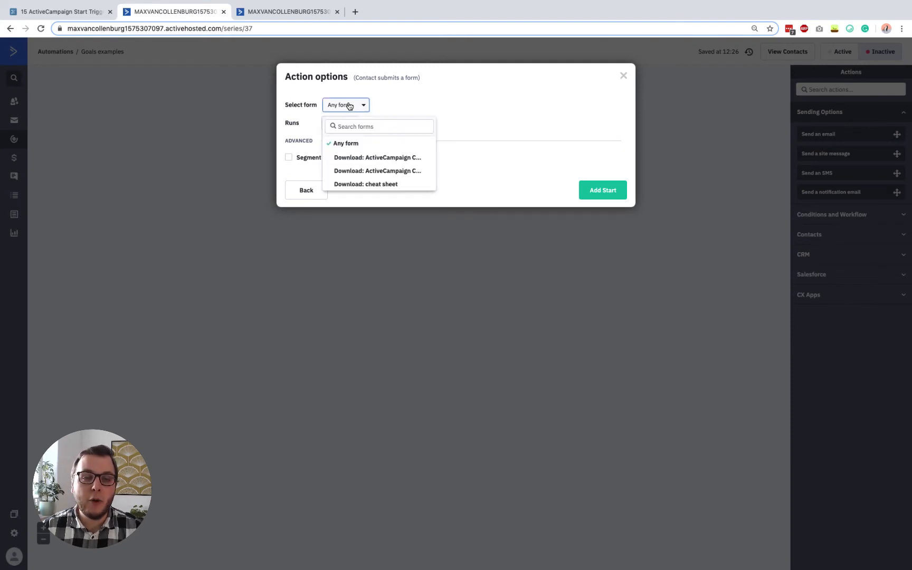
pyautogui.click(356, 158)
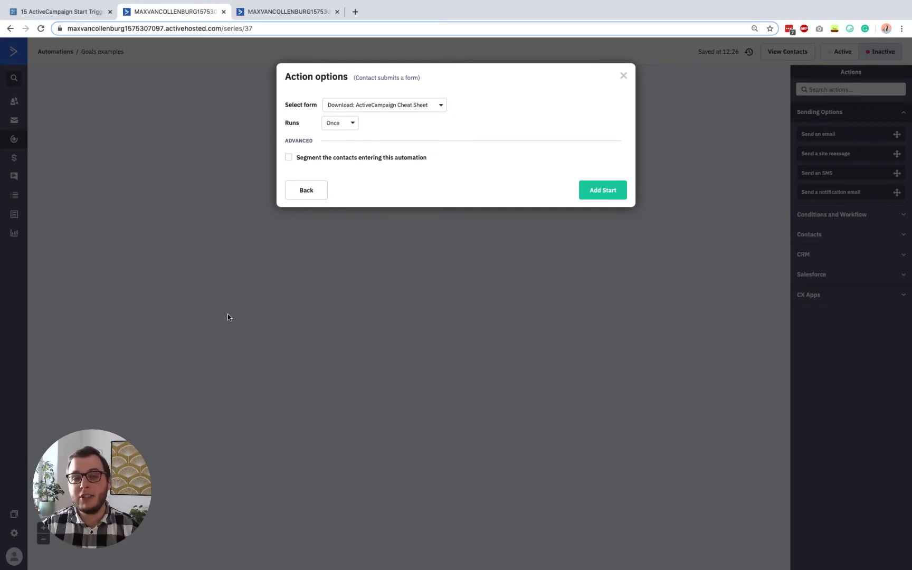
pyautogui.click(393, 110)
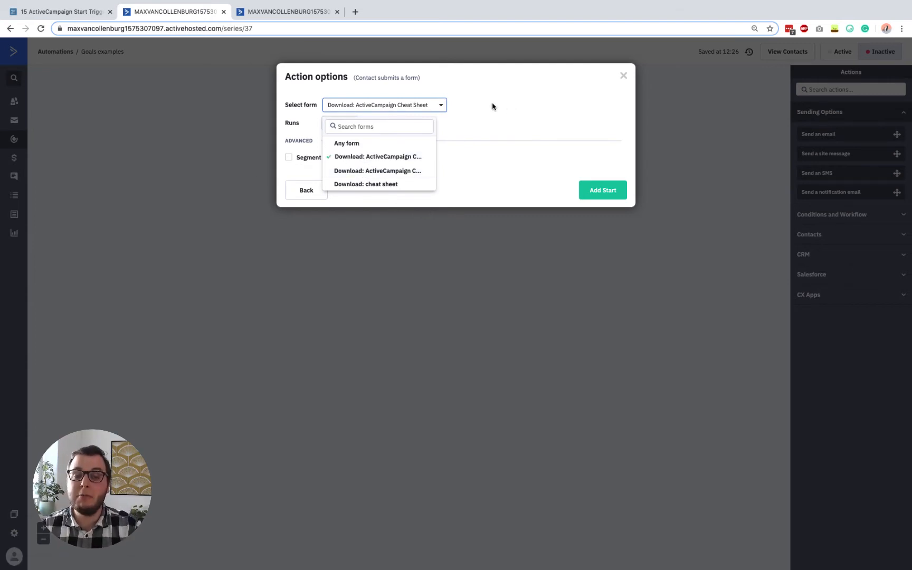
pyautogui.click(520, 147)
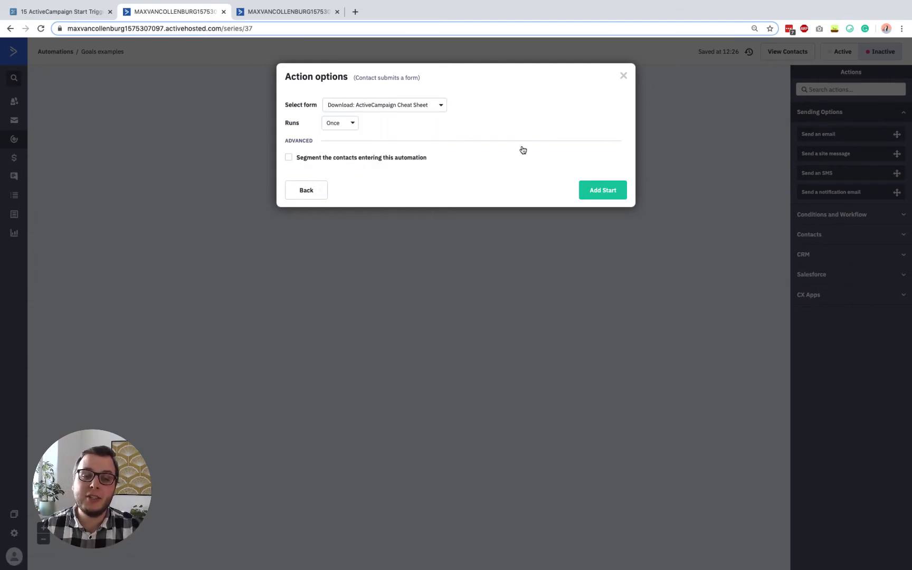
pyautogui.click(211, 164)
# Step: Choose an "Opens/reads an email" start trigger and open its options
pyautogui.click(414, 94)
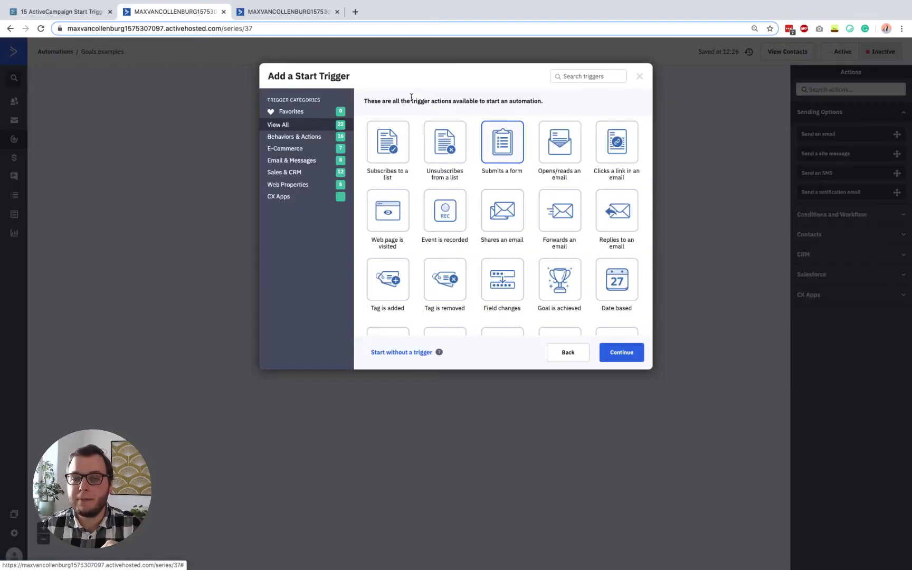
pyautogui.click(567, 160)
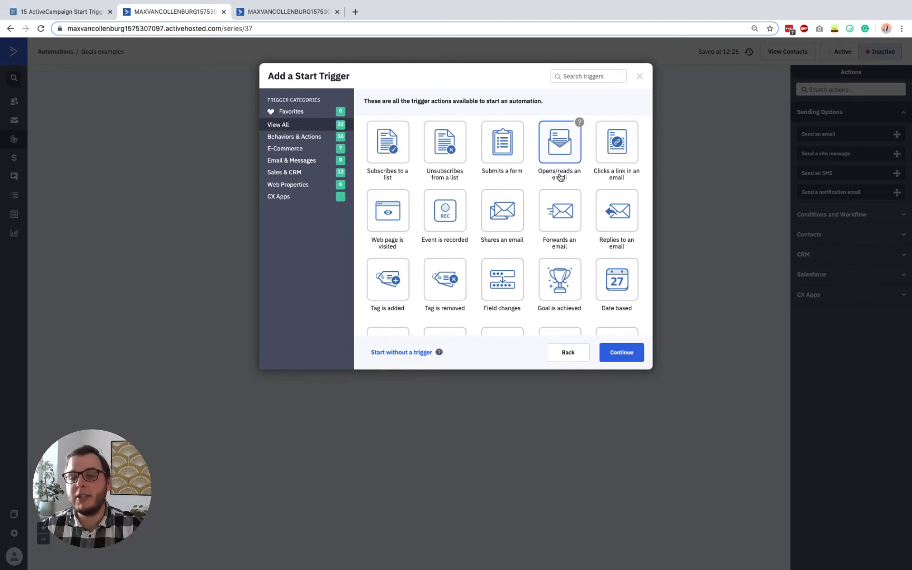
pyautogui.click(622, 353)
pyautogui.click(386, 140)
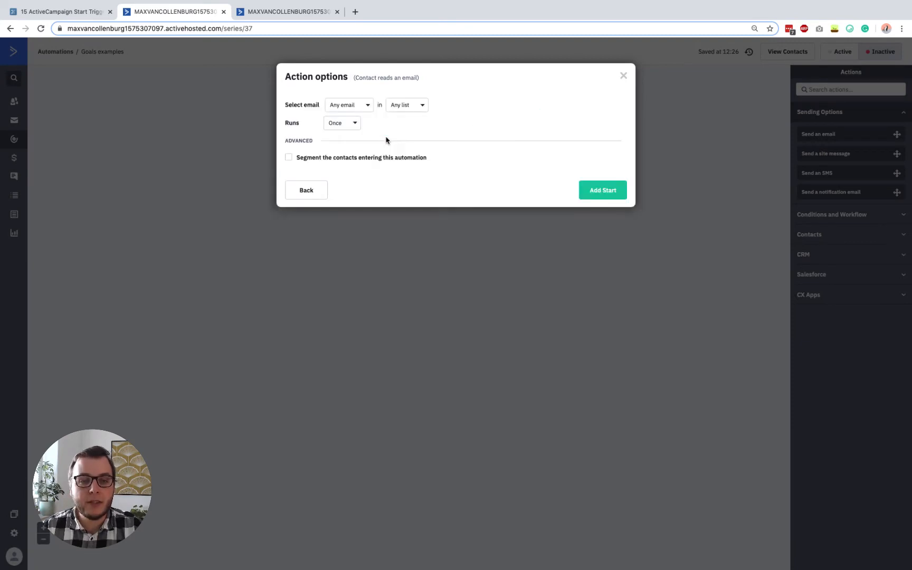
# Step: Examine the email, list and run frequency choices of the email-reading trigger, keeping Any email selected
pyautogui.click(361, 103)
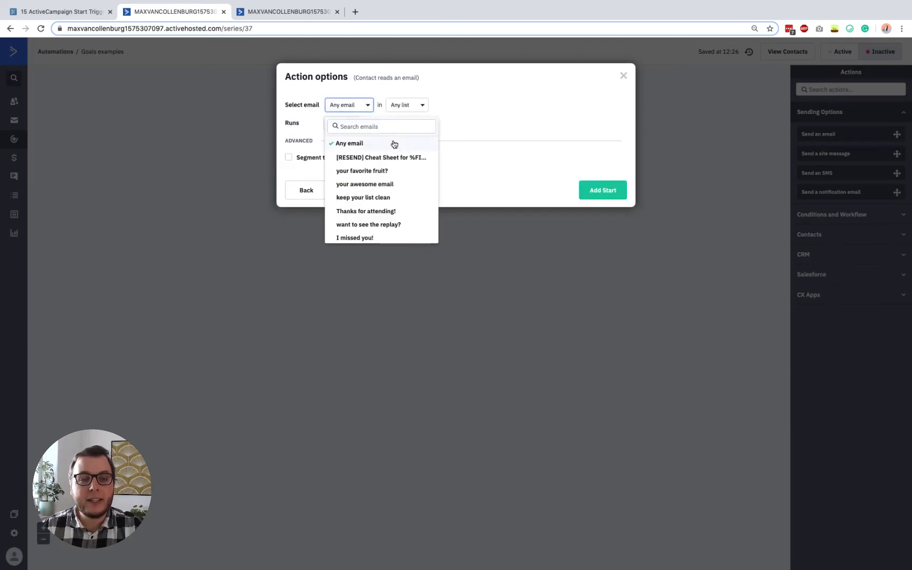
pyautogui.scroll(-5, 401, 209)
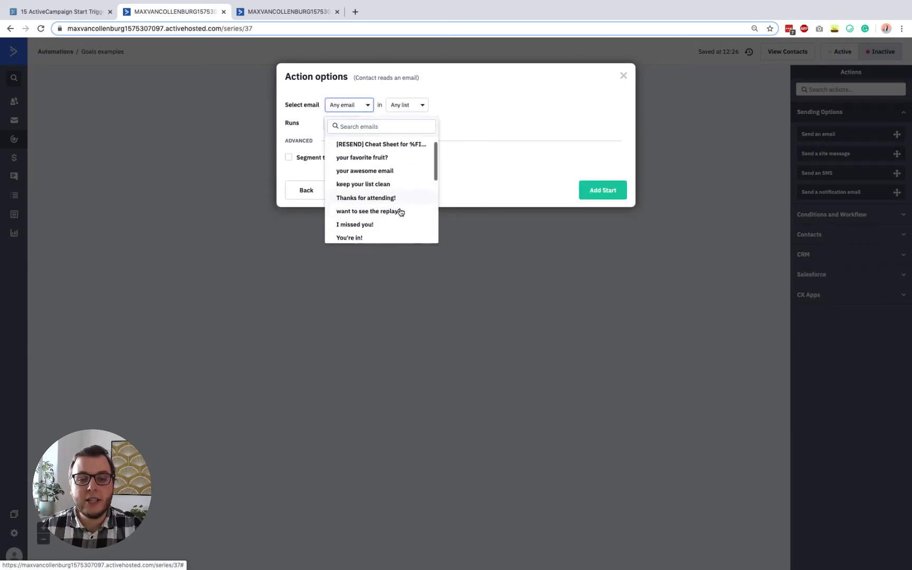
pyautogui.scroll(5, 401, 210)
pyautogui.click(418, 98)
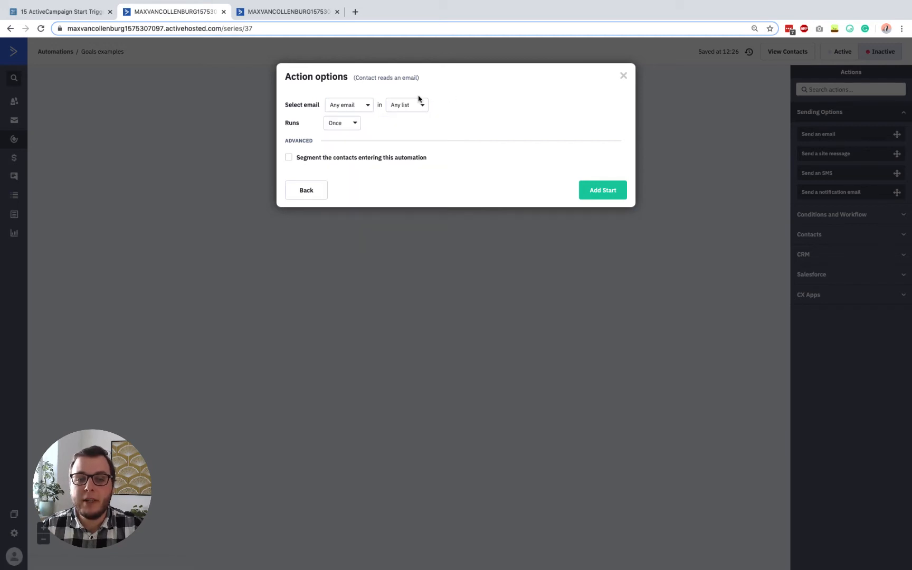
pyautogui.click(404, 111)
pyautogui.click(501, 86)
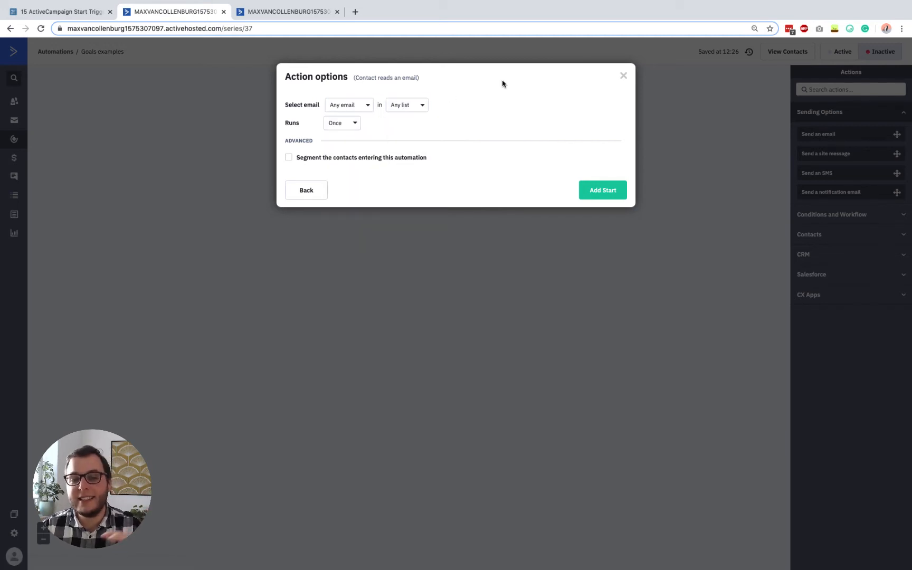
pyautogui.click(353, 130)
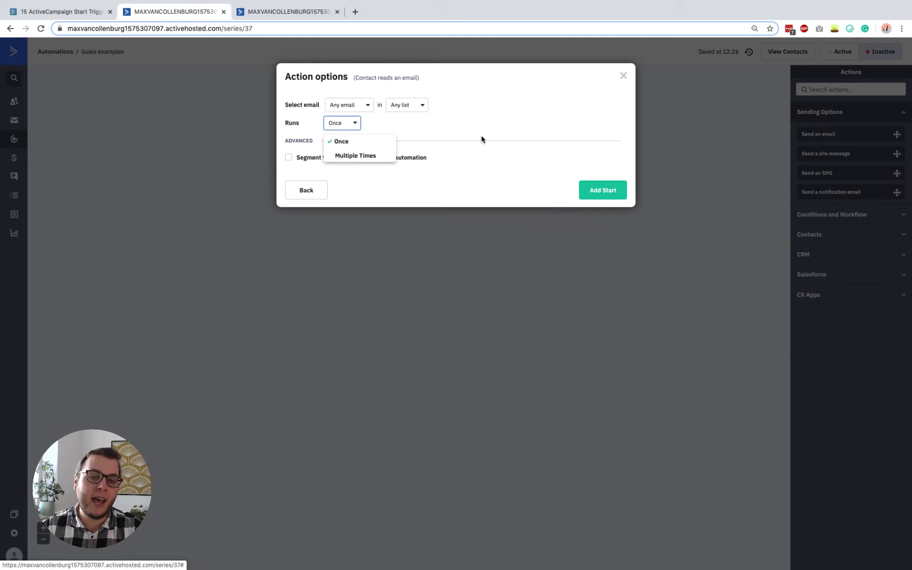
pyautogui.click(455, 129)
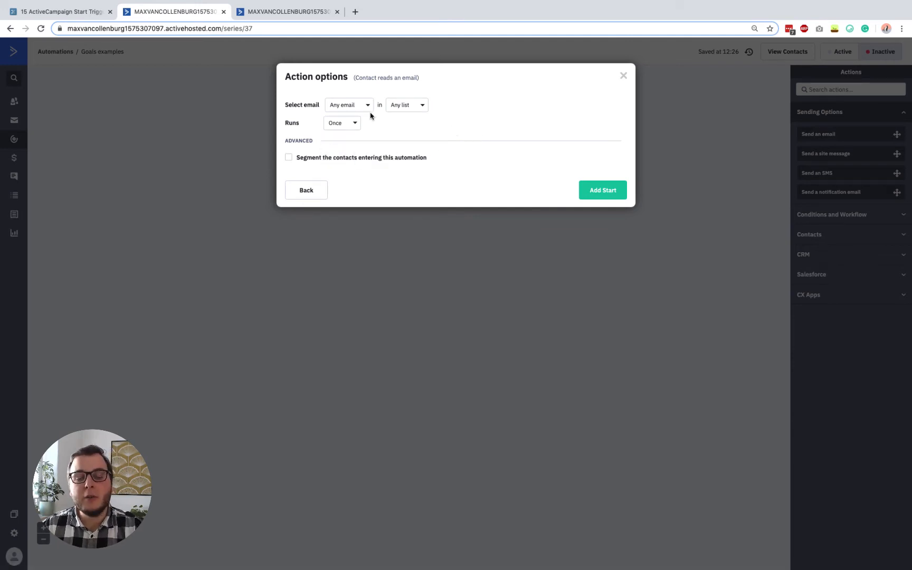
pyautogui.click(342, 108)
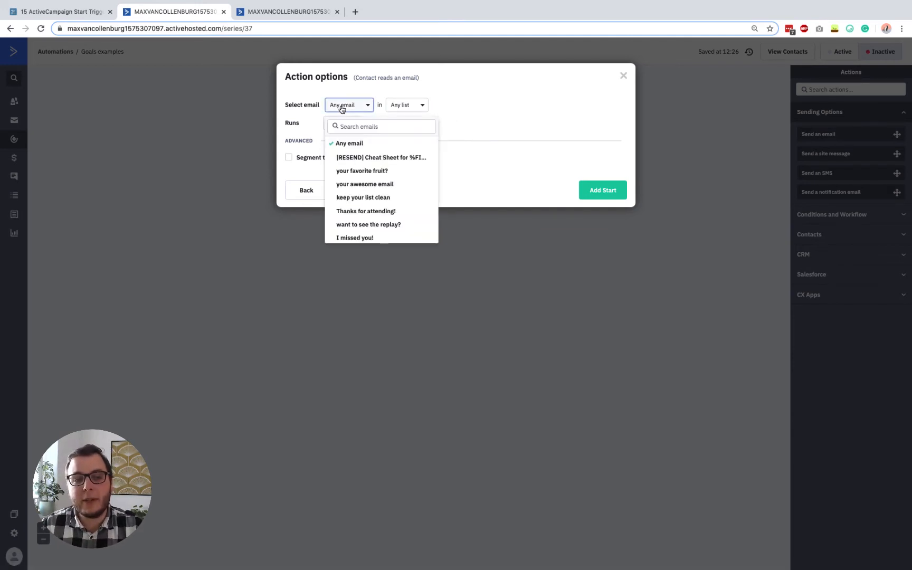
pyautogui.click(344, 145)
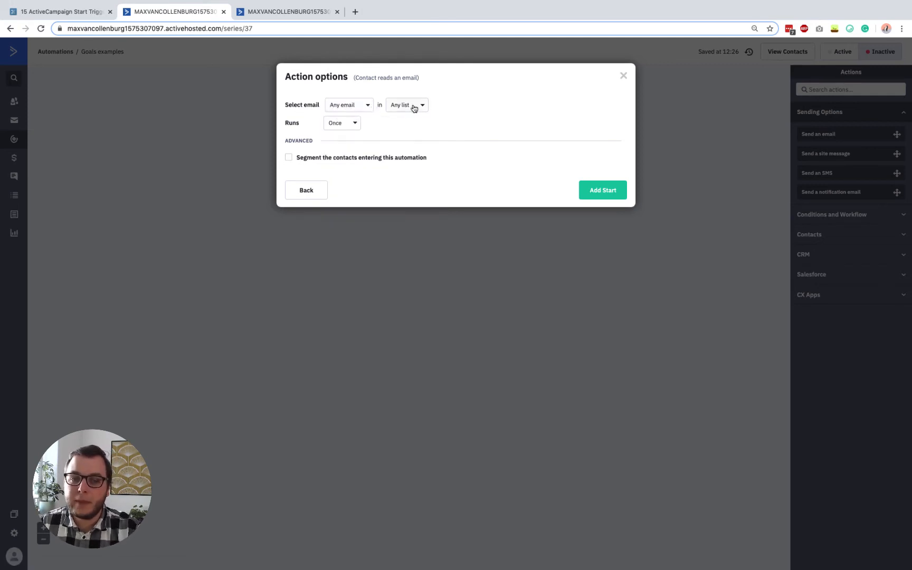
# Step: Set the email-reading trigger to run Multiple Times, add it as the start, and dismiss the new action choices
pyautogui.click(354, 123)
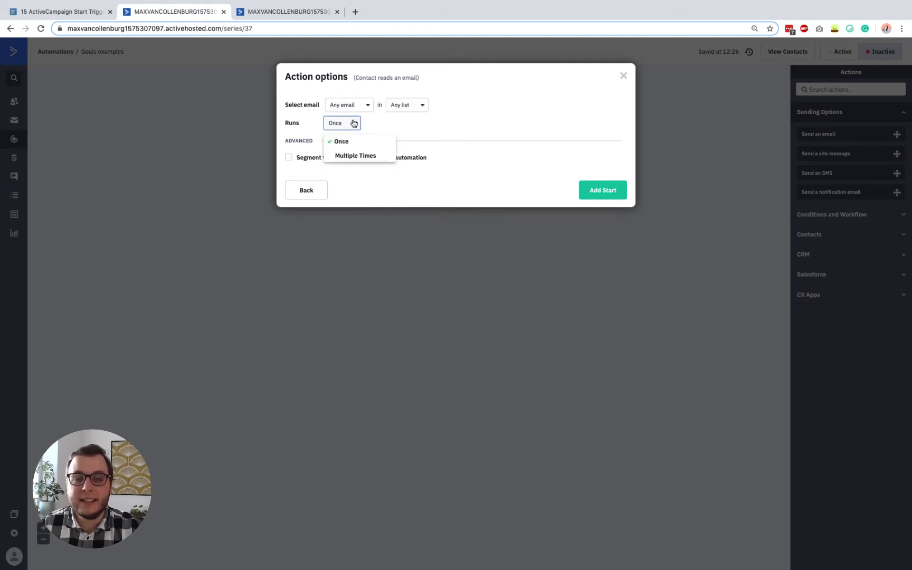
pyautogui.click(339, 153)
pyautogui.click(608, 193)
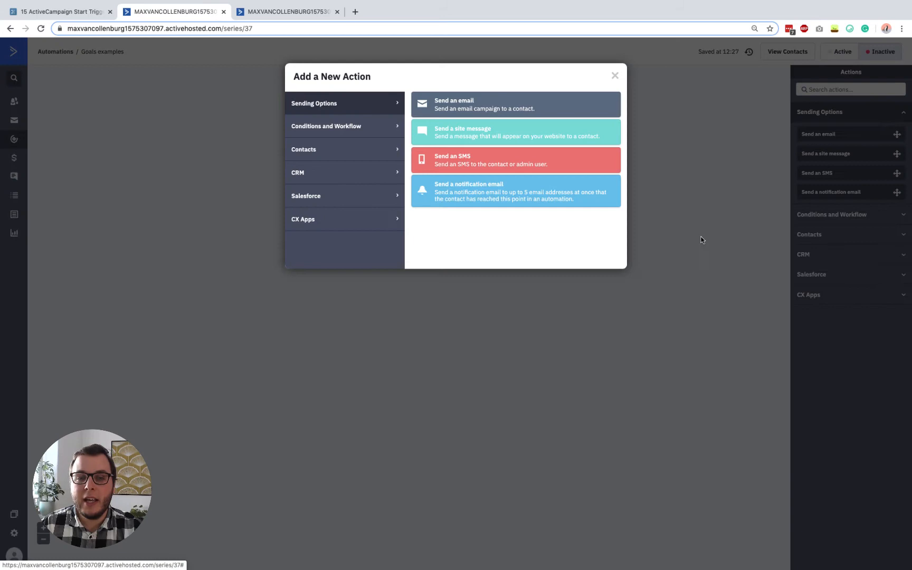
pyautogui.click(701, 240)
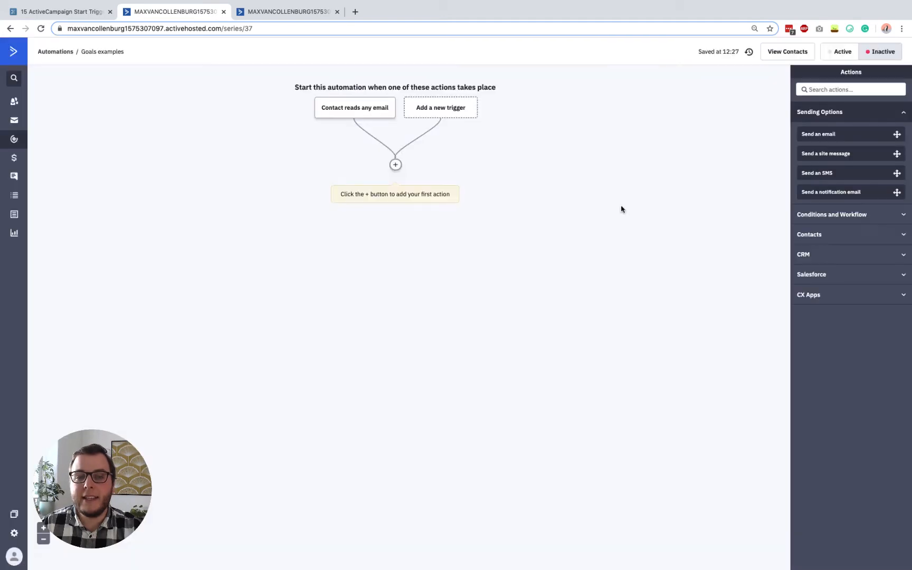
# Step: Add an "Update a contact" action that sets the Last Interaction field to current time
pyautogui.click(397, 165)
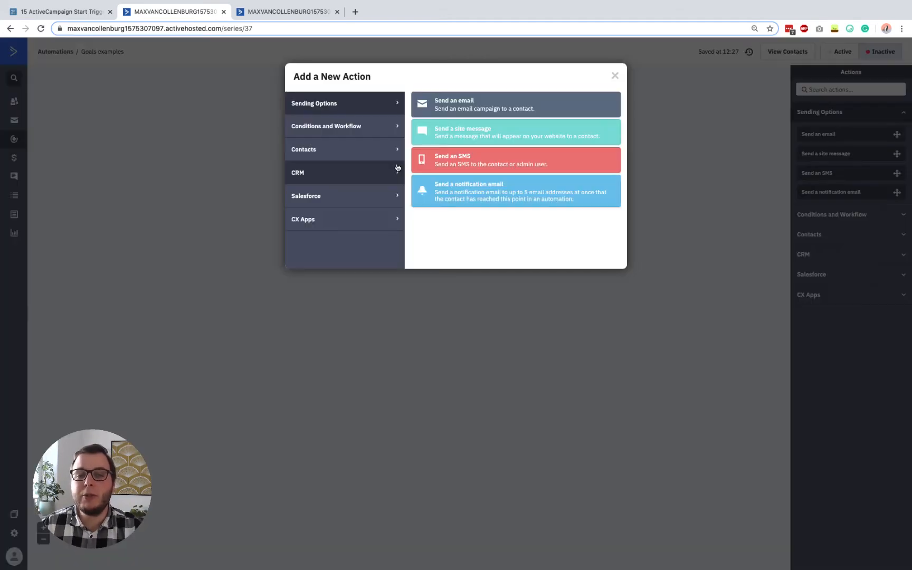
pyautogui.click(384, 134)
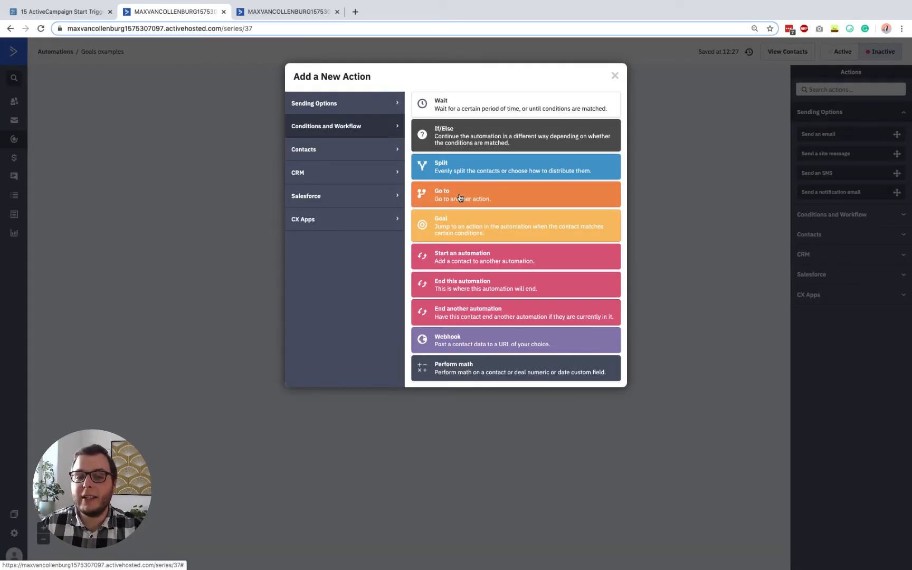
pyautogui.click(368, 149)
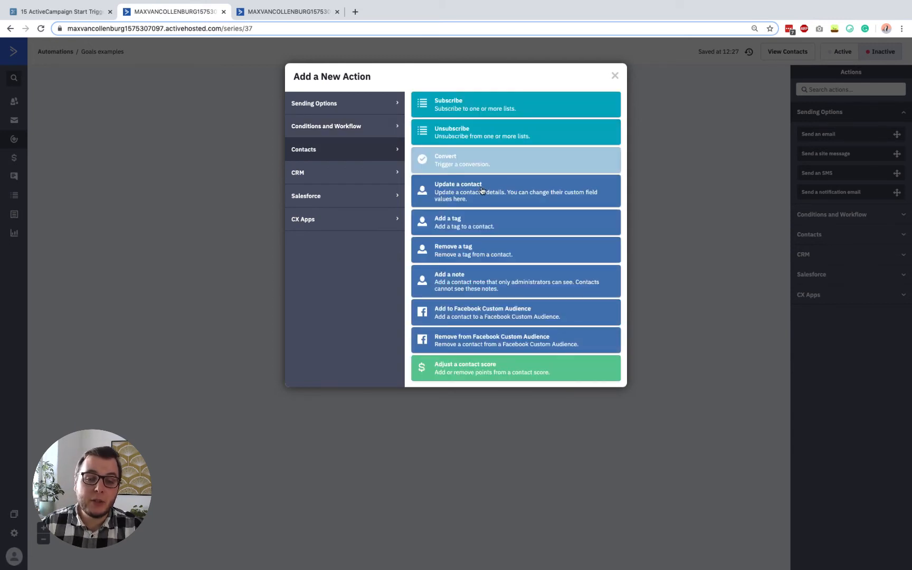
pyautogui.click(481, 190)
pyautogui.click(355, 134)
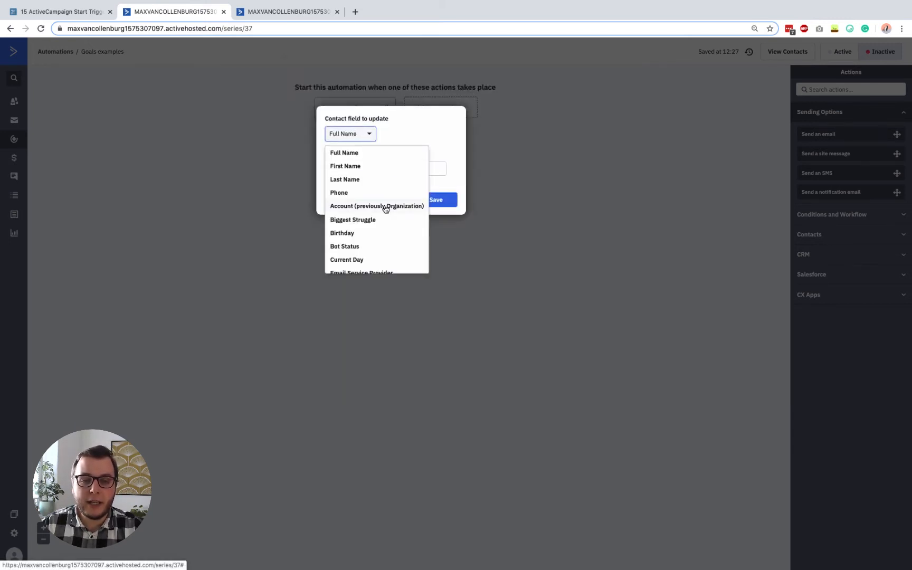
pyautogui.scroll(-4, 386, 210)
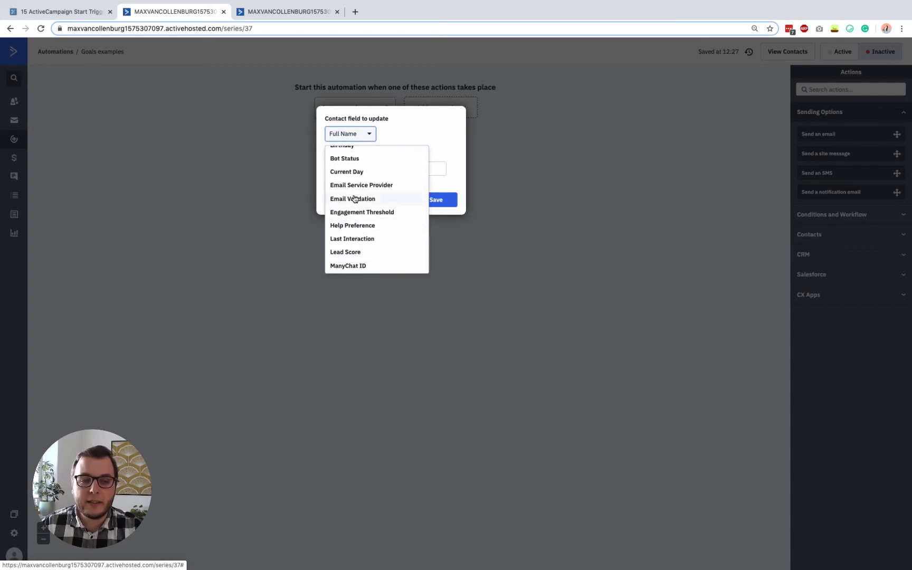
pyautogui.scroll(-3, 355, 199)
pyautogui.click(351, 204)
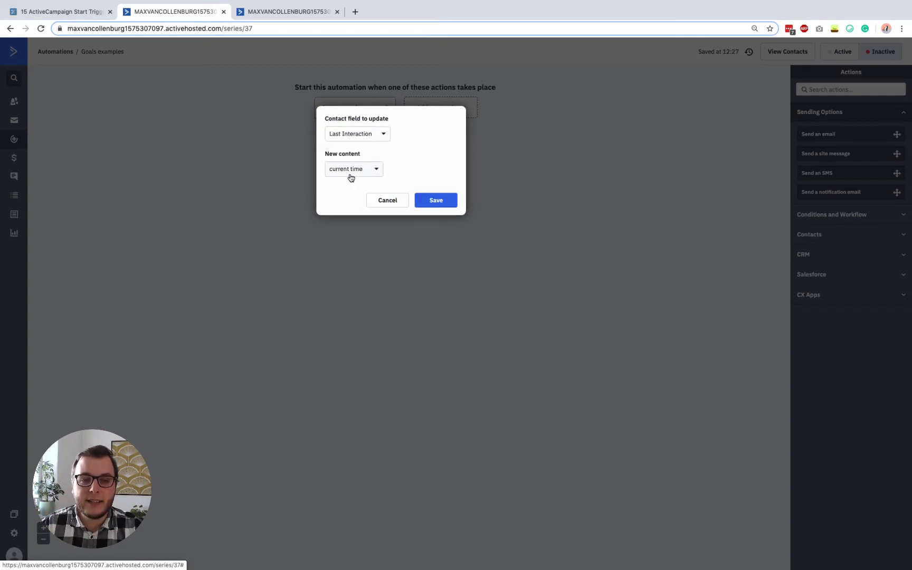
pyautogui.click(442, 204)
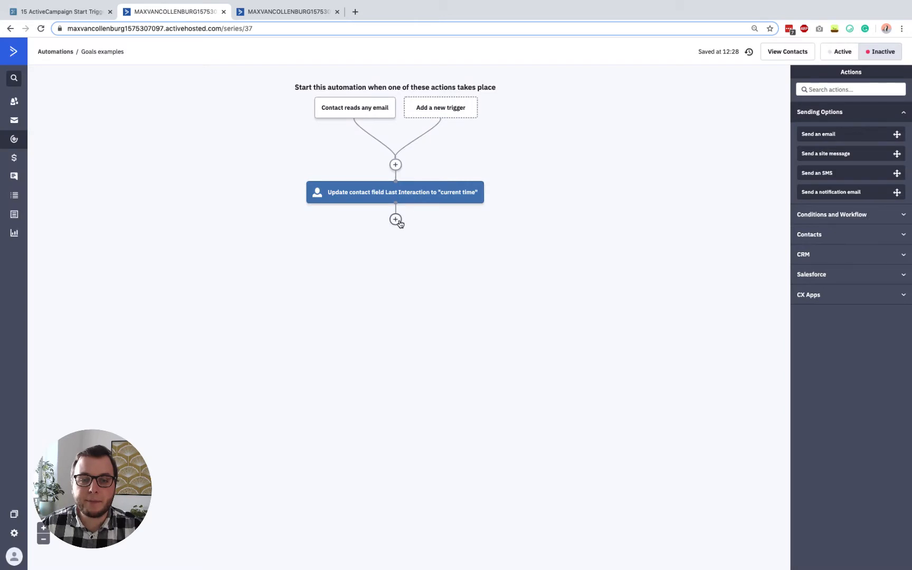
# Step: Add an "End this automation" action below the Last Interaction field update
pyautogui.click(395, 219)
pyautogui.click(348, 126)
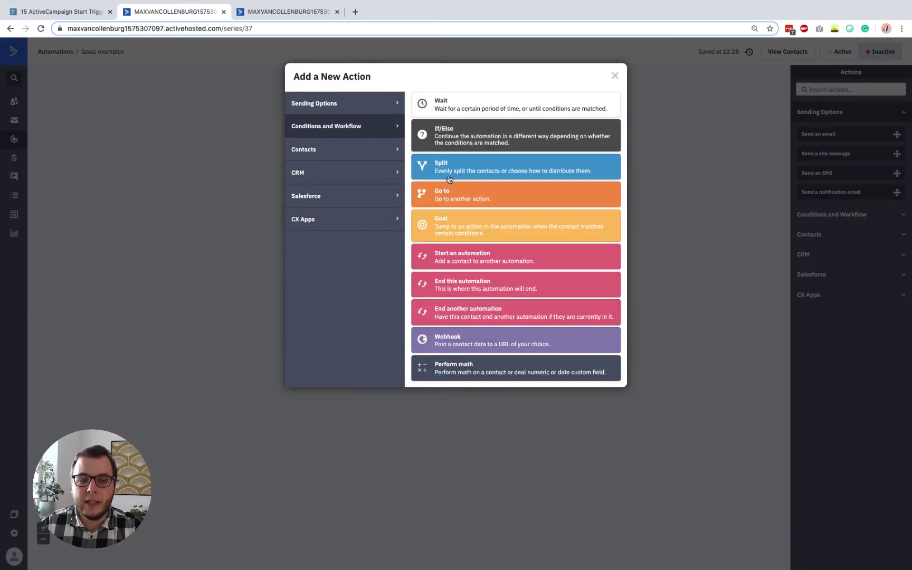
pyautogui.click(467, 288)
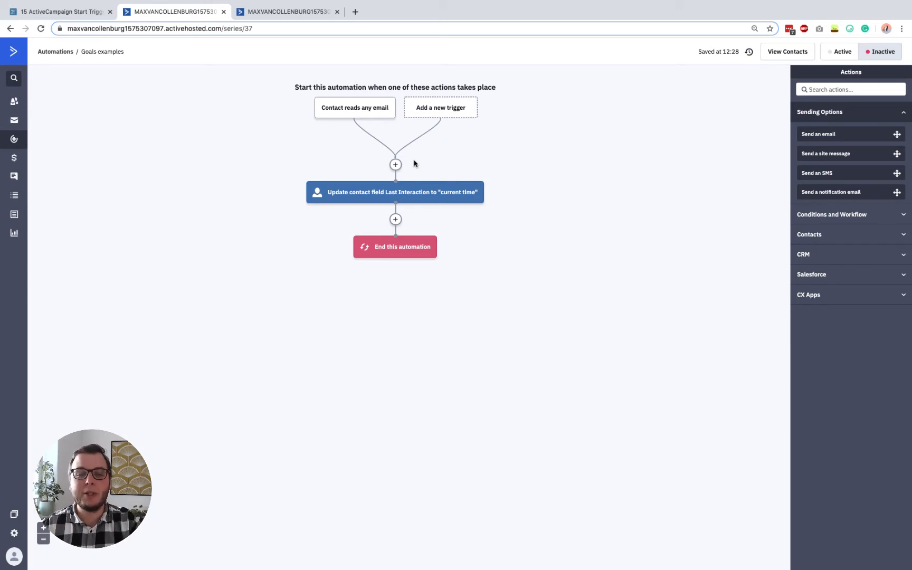
# Step: Delete the "End this automation" action and the Last Interaction field update from the automation
pyautogui.click(429, 223)
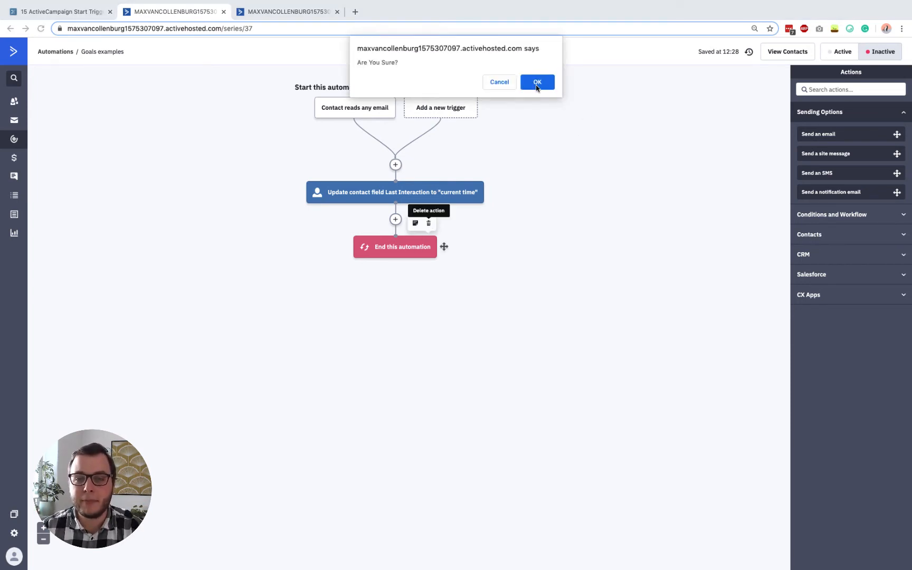
pyautogui.click(536, 83)
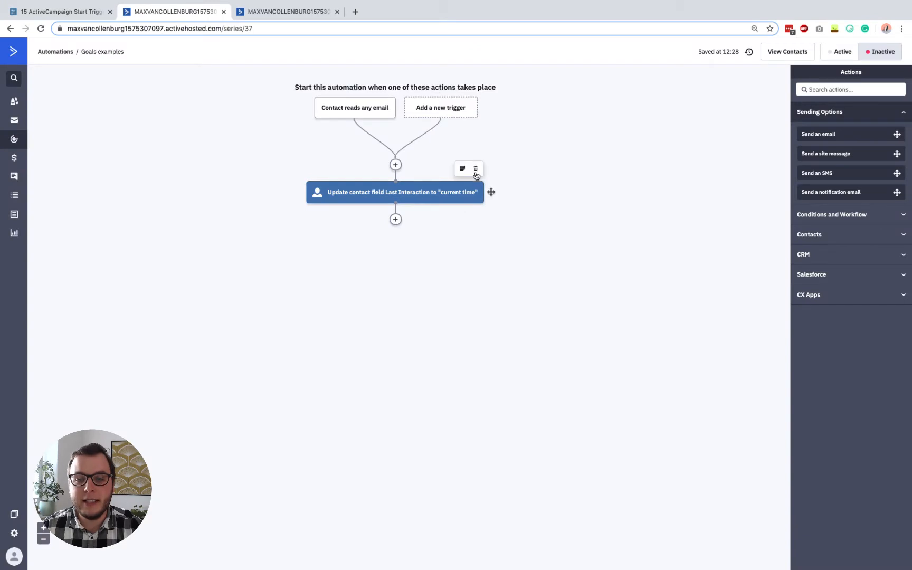
pyautogui.click(475, 170)
pyautogui.click(535, 81)
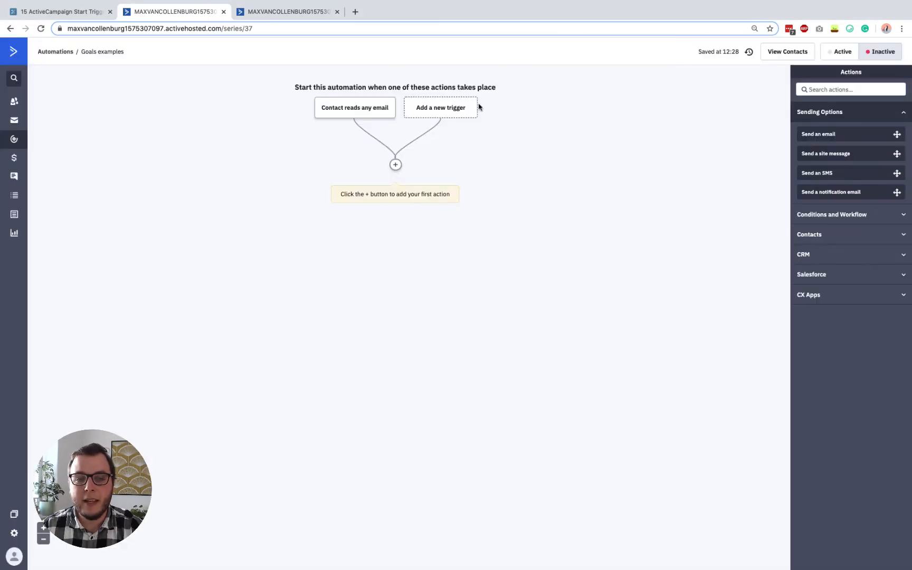
# Step: Delete the "Contact reads any email" start trigger and dismiss the new action choices
pyautogui.click(384, 89)
pyautogui.click(536, 79)
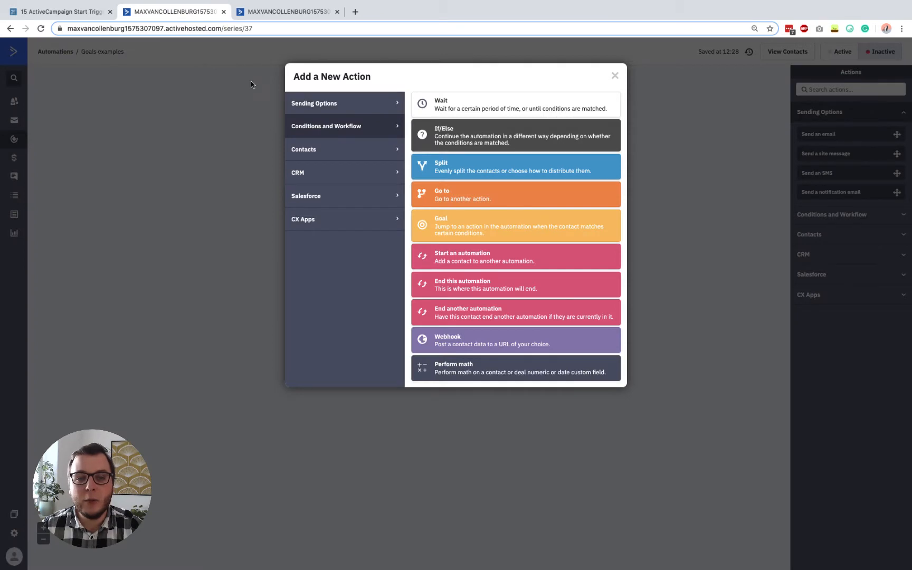
pyautogui.click(251, 81)
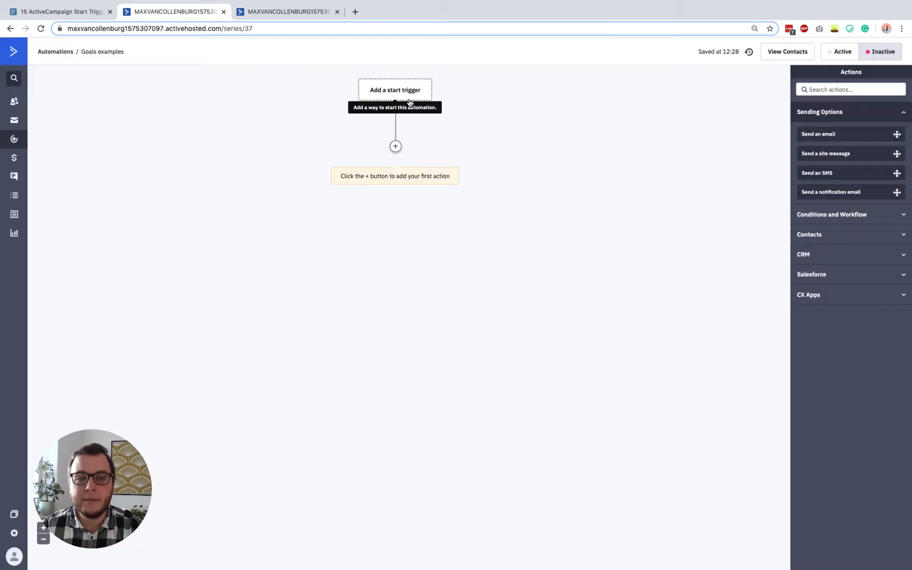
# Step: Choose a "Clicks a link in an email" start trigger and open its options
pyautogui.click(399, 94)
pyautogui.click(619, 153)
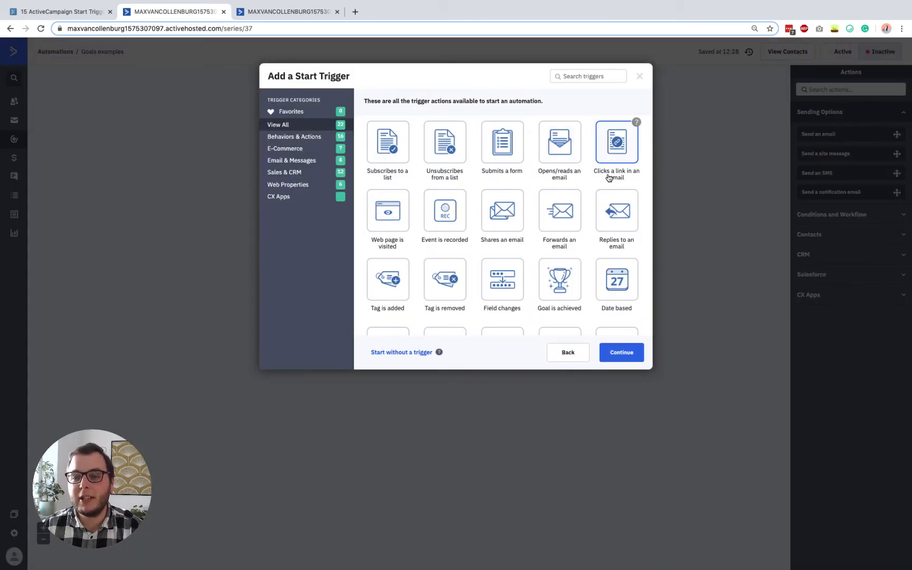
pyautogui.click(622, 352)
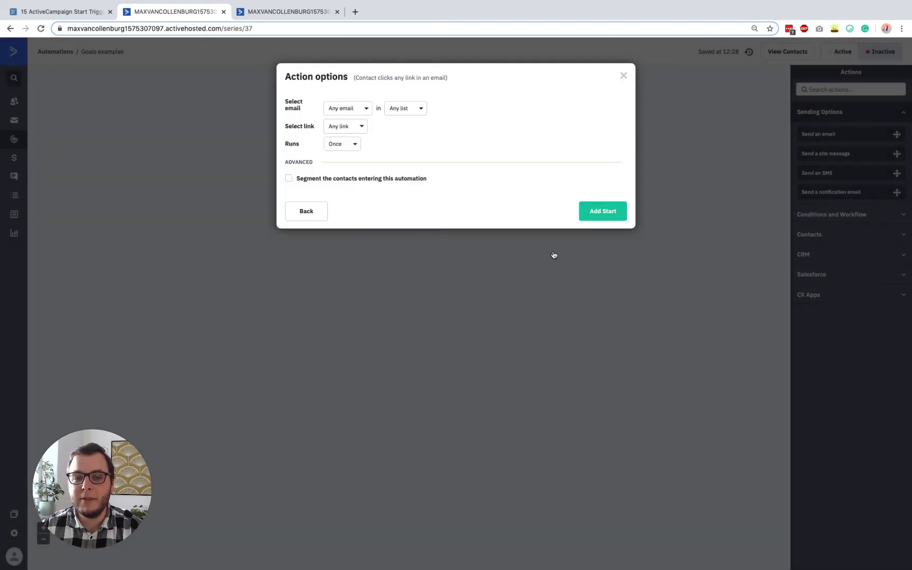
# Step: Select the "Day #4" email for the link-click trigger and examine its link and run frequency choices
pyautogui.click(342, 110)
pyautogui.click(349, 108)
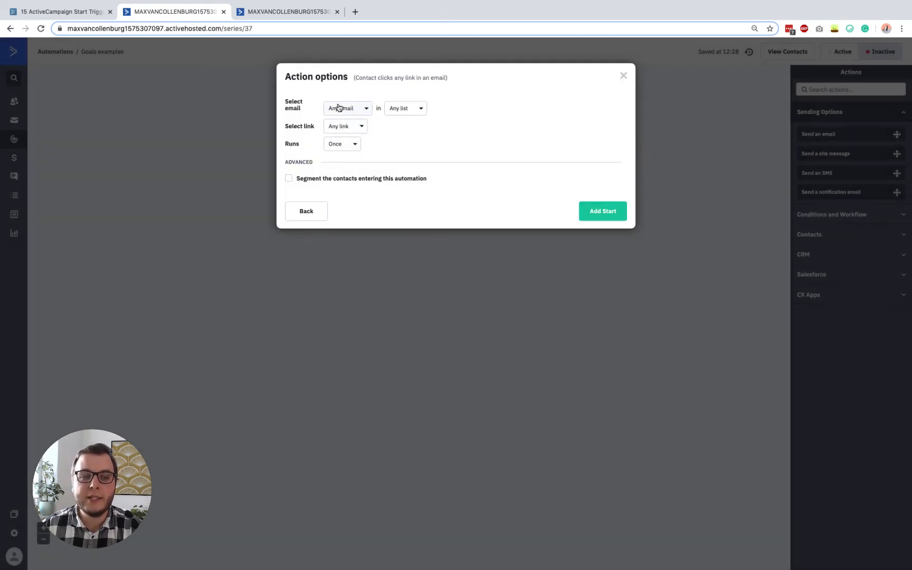
pyautogui.click(341, 110)
pyautogui.click(481, 98)
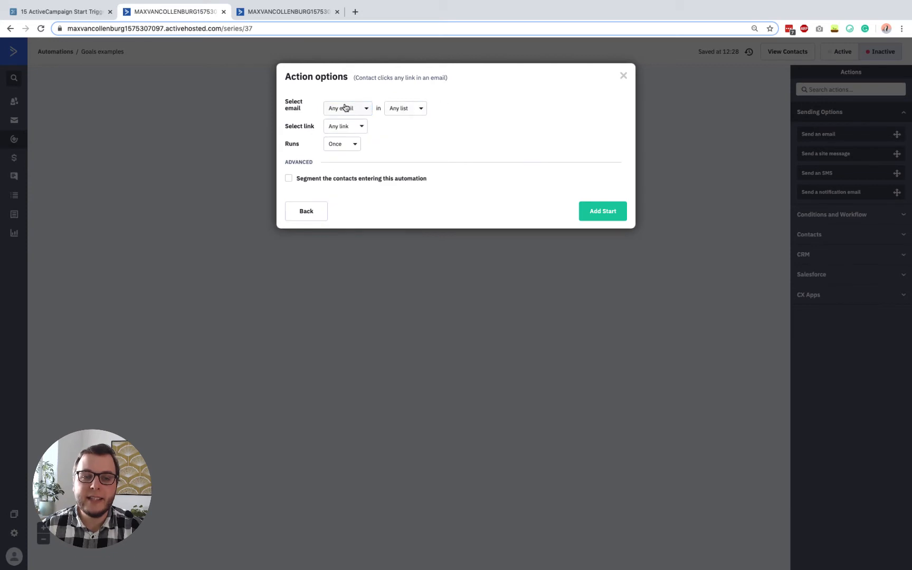
pyautogui.click(346, 108)
pyautogui.scroll(-10, 387, 197)
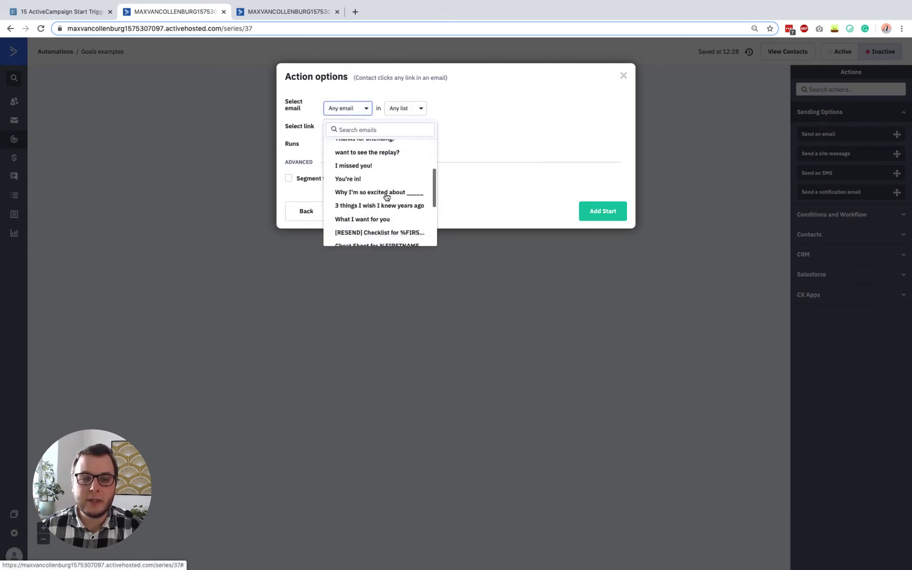
pyautogui.scroll(2, 378, 176)
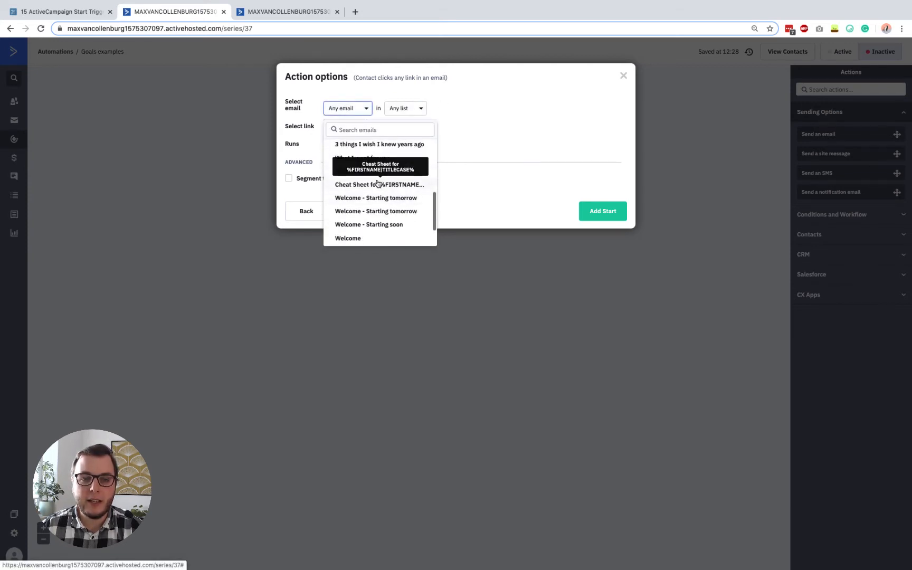
pyautogui.scroll(-3, 373, 218)
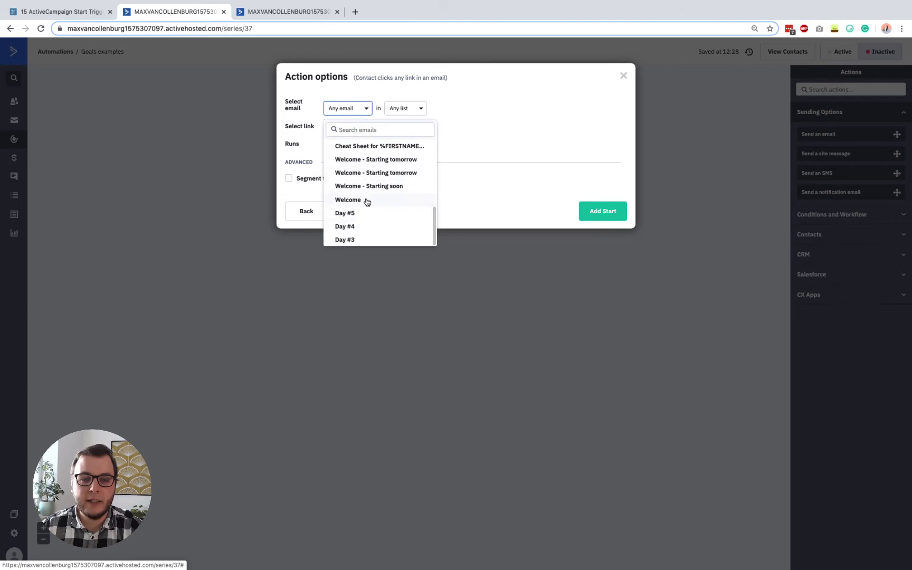
pyautogui.click(364, 232)
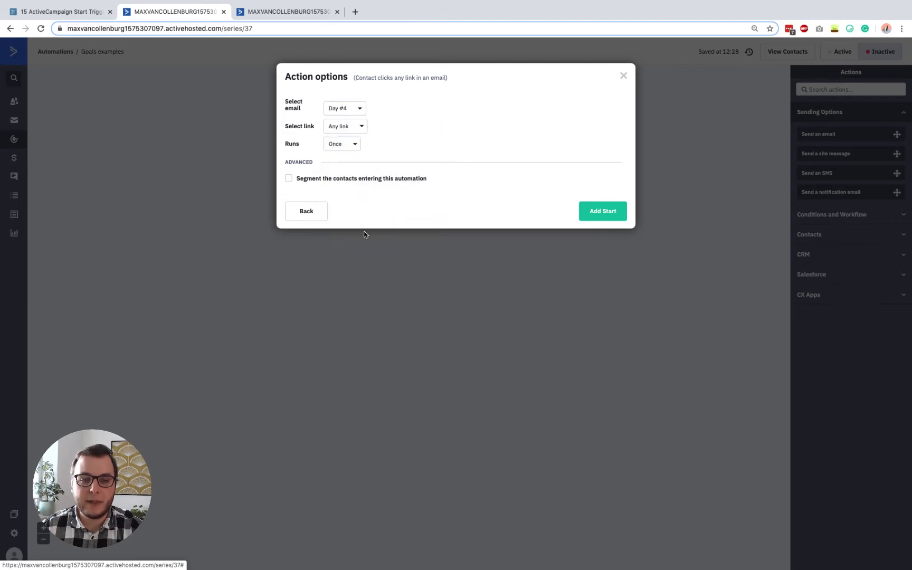
pyautogui.click(344, 127)
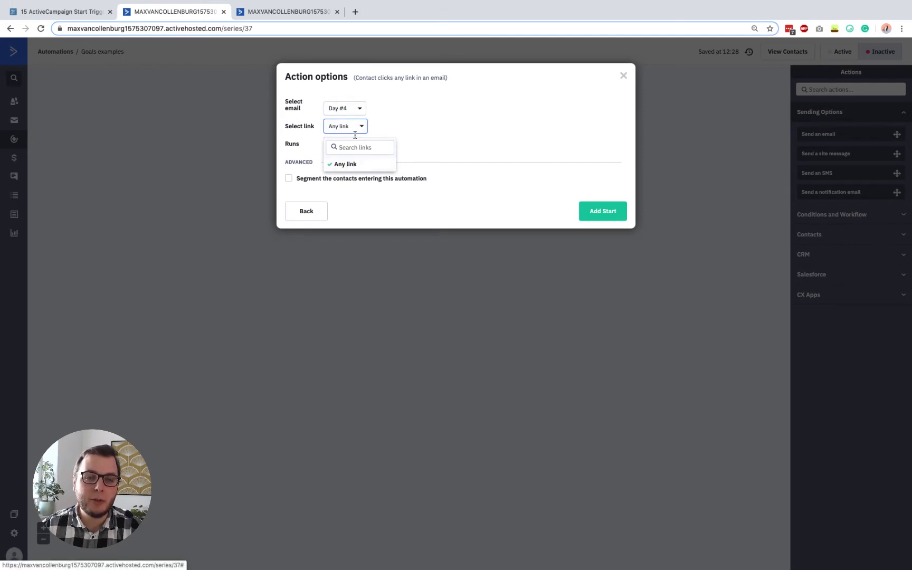
pyautogui.click(417, 104)
pyautogui.click(341, 146)
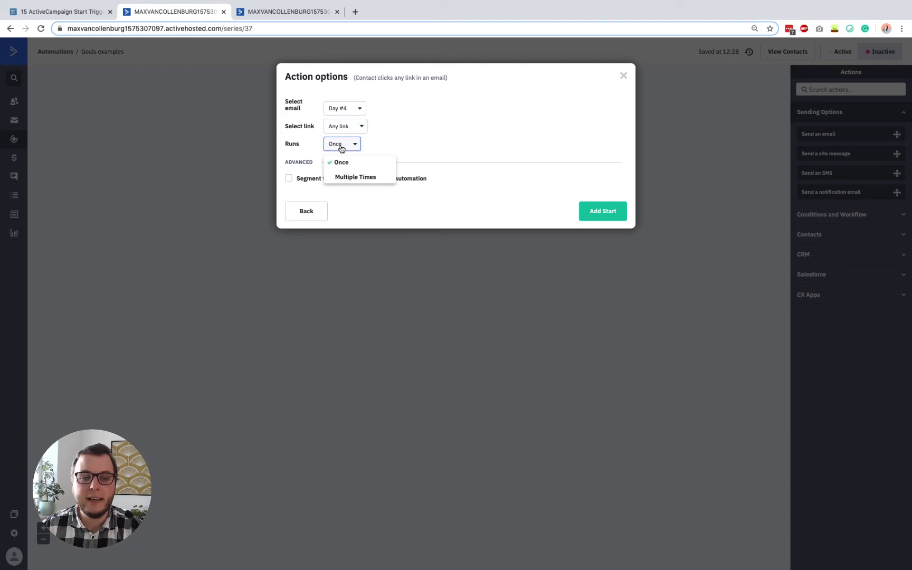
pyautogui.click(409, 115)
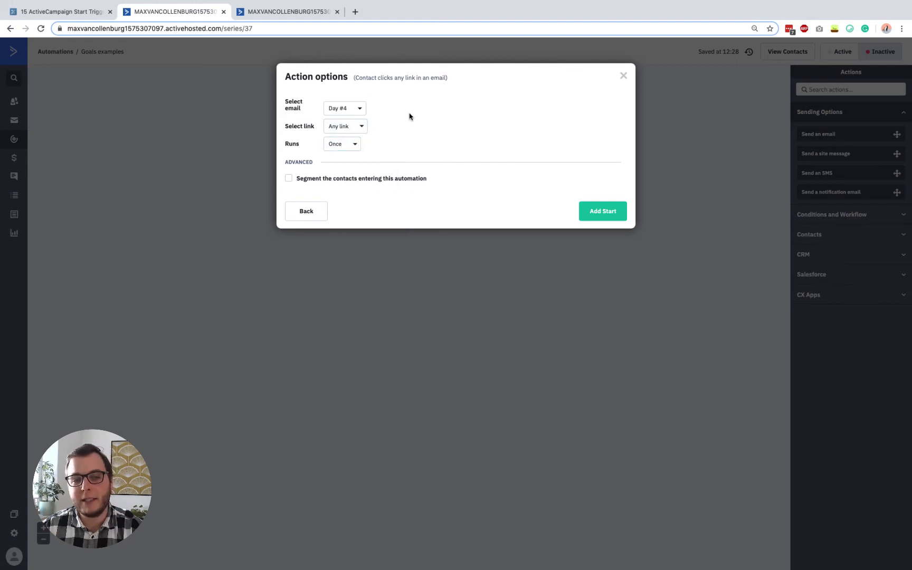
# Step: Set the link-click trigger to Any email and Multiple Times, and add it as the start
pyautogui.click(342, 113)
pyautogui.scroll(10, 366, 150)
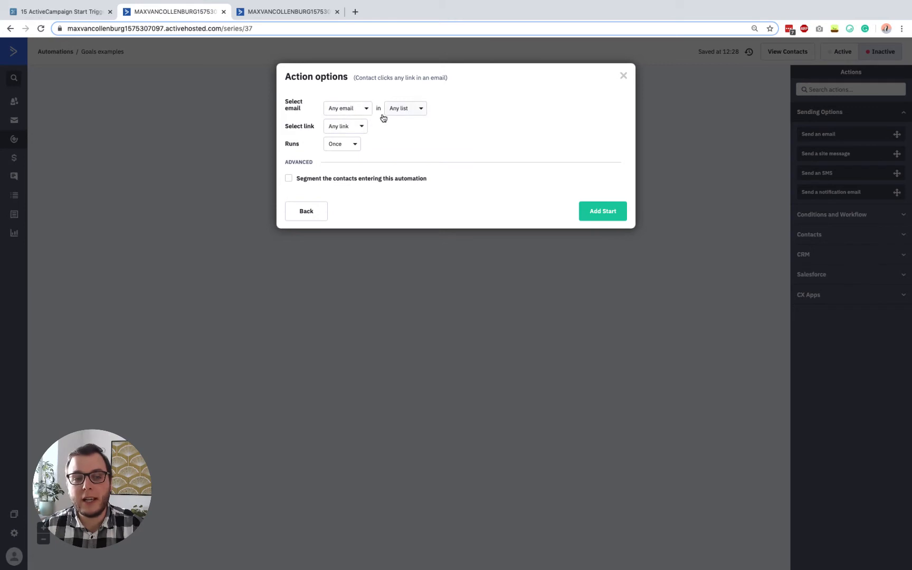
pyautogui.click(340, 143)
pyautogui.click(349, 175)
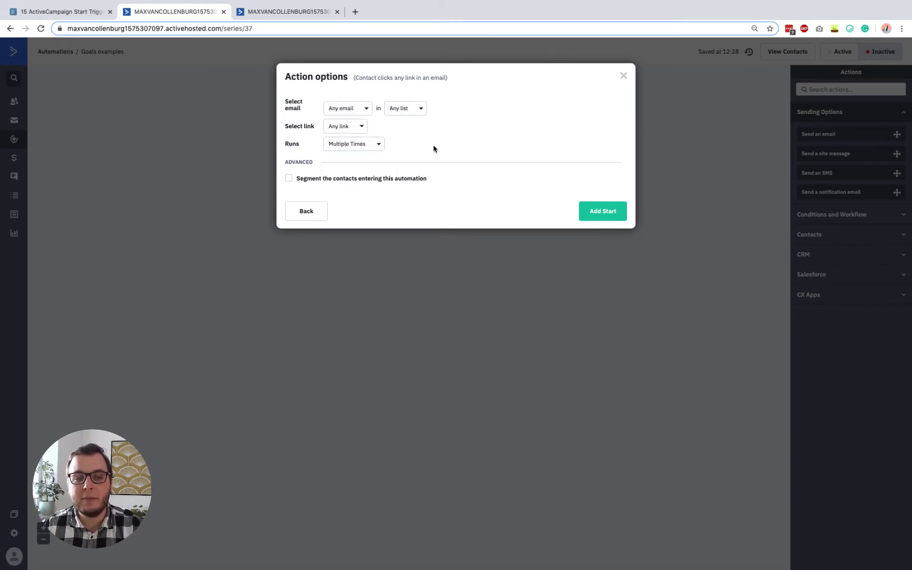
pyautogui.click(603, 211)
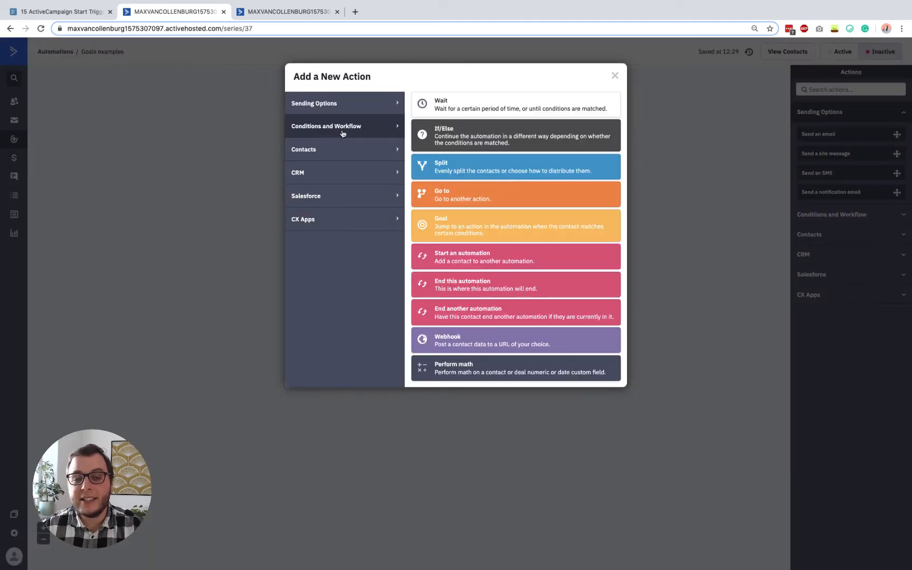
# Step: Add an Adjust a contact score action that adds 1 point to Engagement Score, with the expiry unit set to month(s)
pyautogui.click(338, 150)
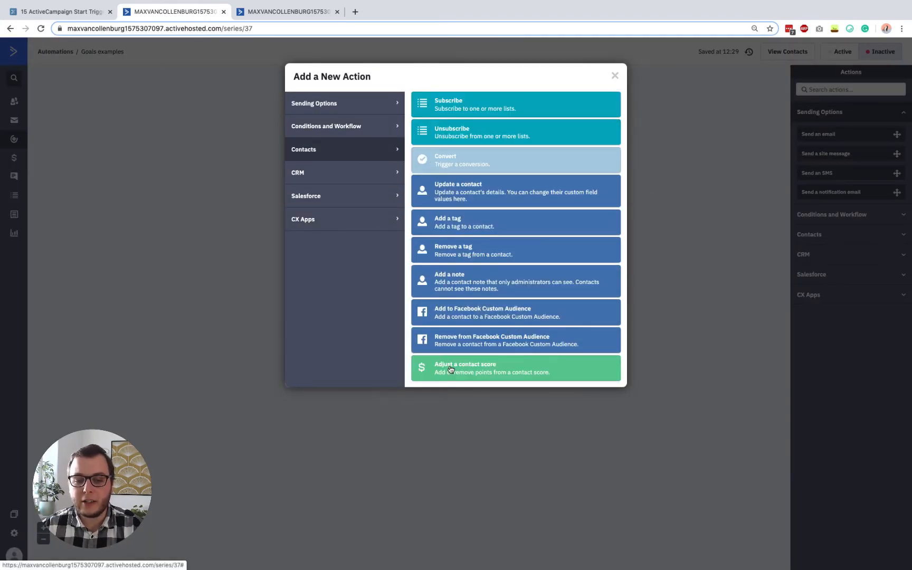
pyautogui.click(483, 371)
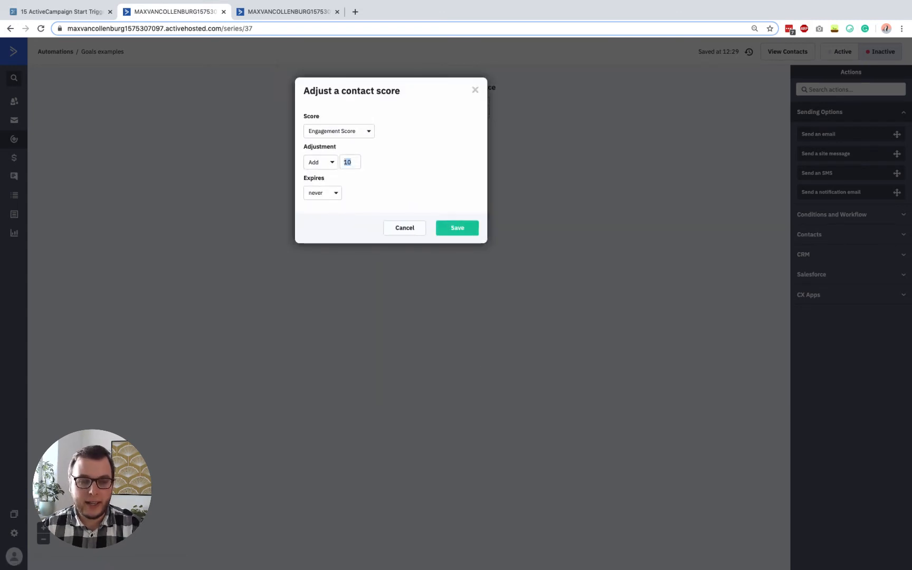
pyautogui.write('1')
pyautogui.click(326, 196)
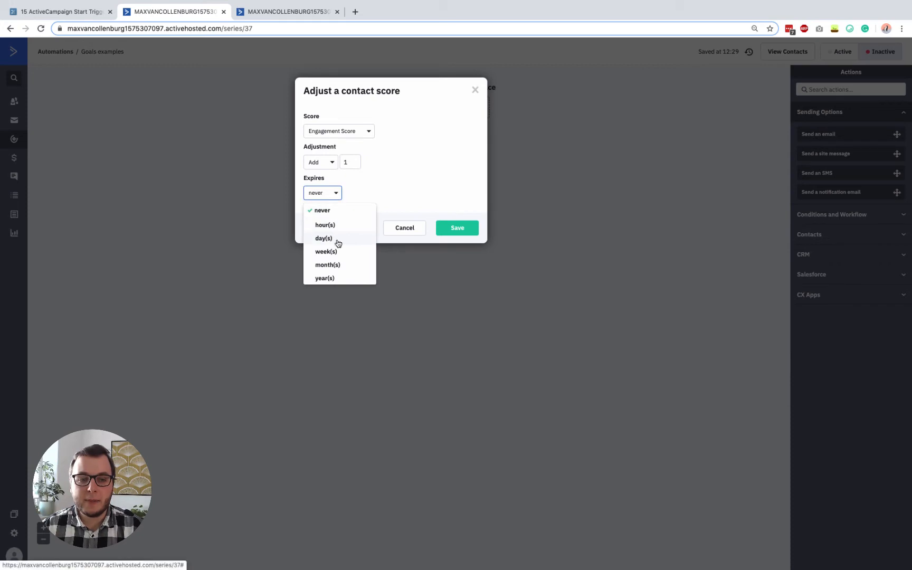
pyautogui.click(340, 266)
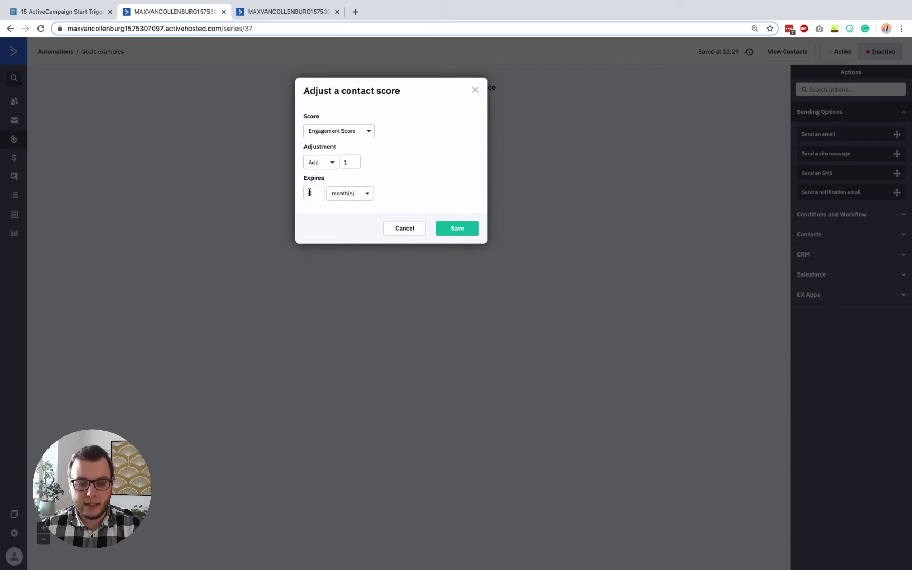
pyautogui.click(458, 228)
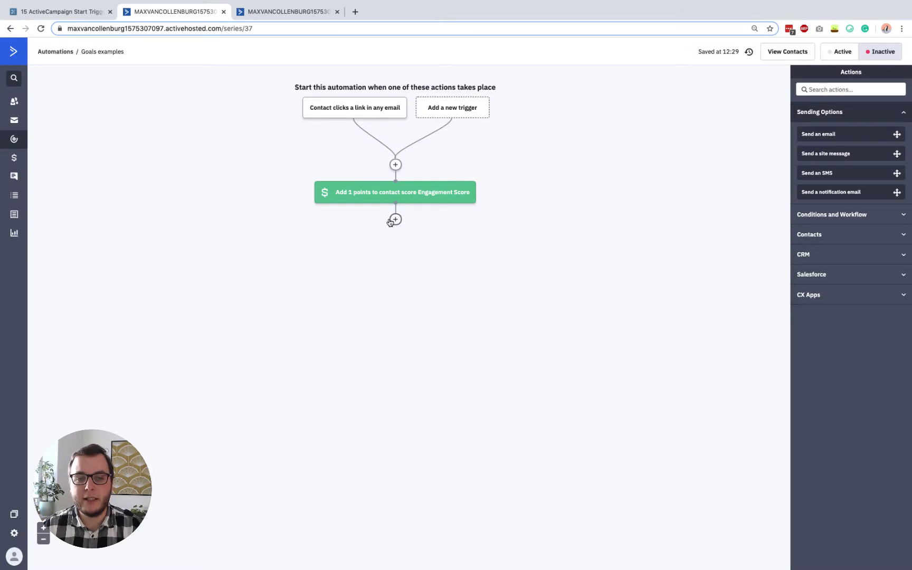
# Step: Add an End this automation action below the contact score action
pyautogui.click(394, 220)
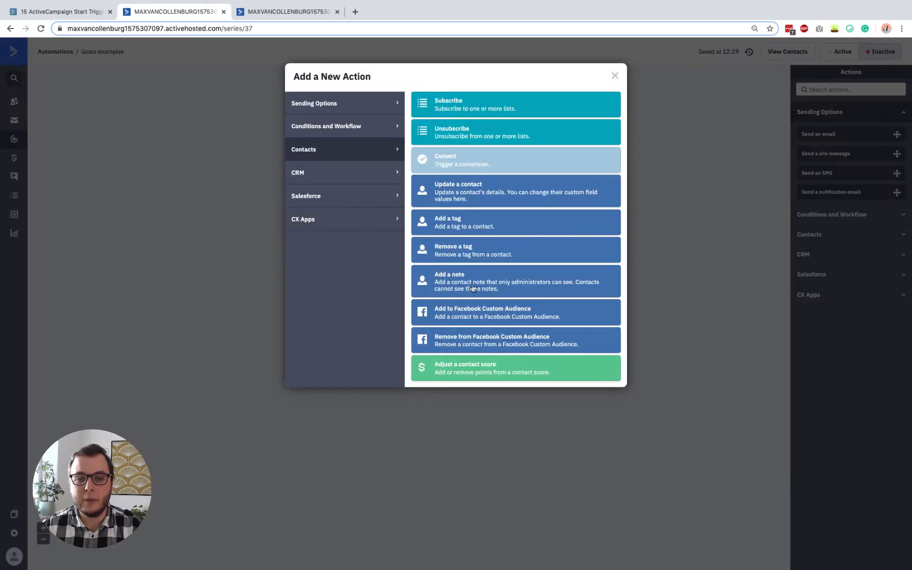
pyautogui.click(368, 131)
pyautogui.click(456, 275)
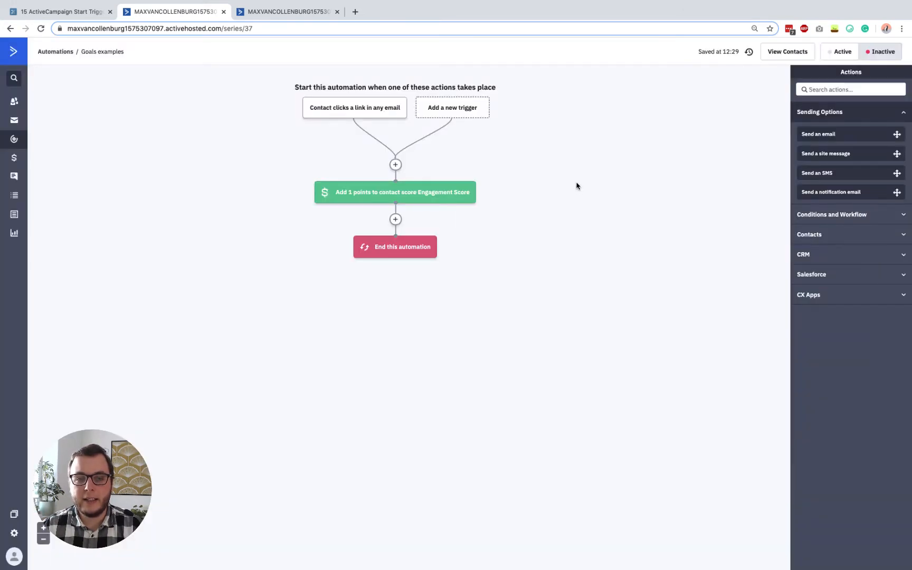
# Step: Insert an Update a contact action between the score and end actions, setting the Last Interaction field to current time
pyautogui.click(396, 219)
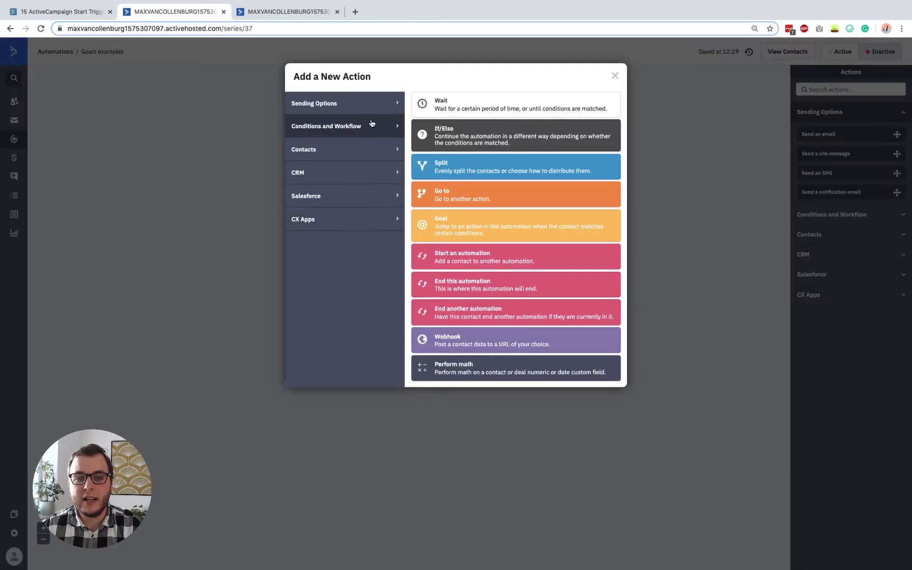
pyautogui.click(378, 150)
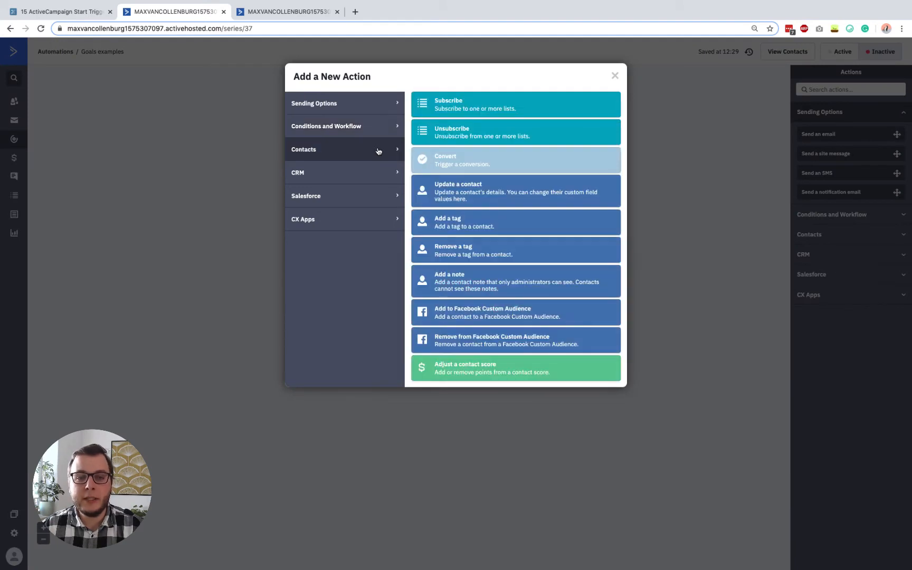
pyautogui.click(467, 197)
pyautogui.click(358, 190)
pyautogui.scroll(-3, 366, 311)
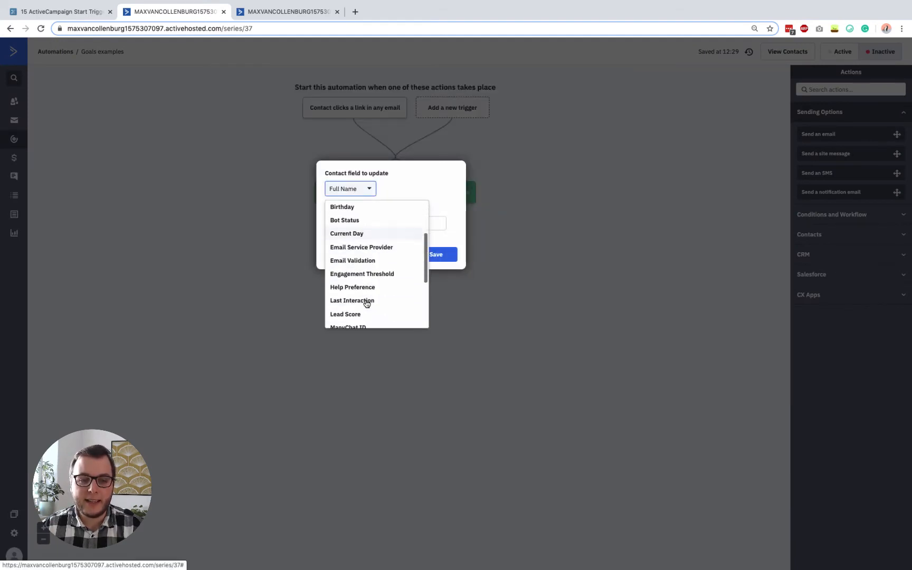
pyautogui.scroll(-1, 364, 274)
pyautogui.click(357, 279)
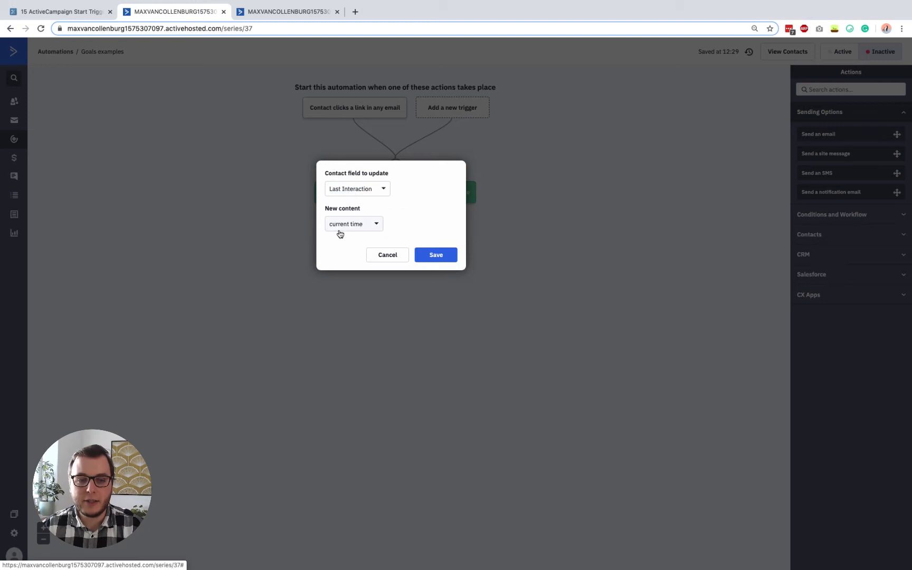
pyautogui.click(340, 227)
pyautogui.click(350, 243)
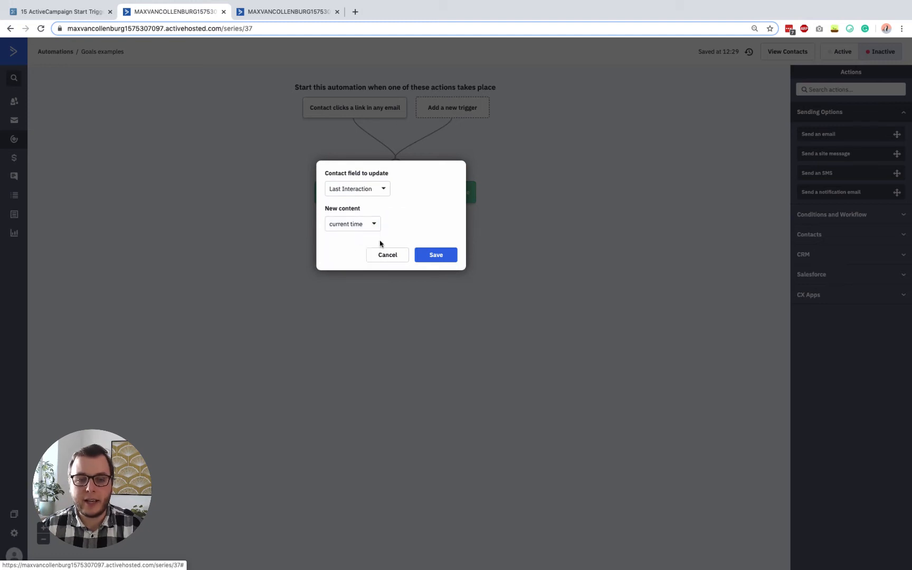
pyautogui.click(448, 258)
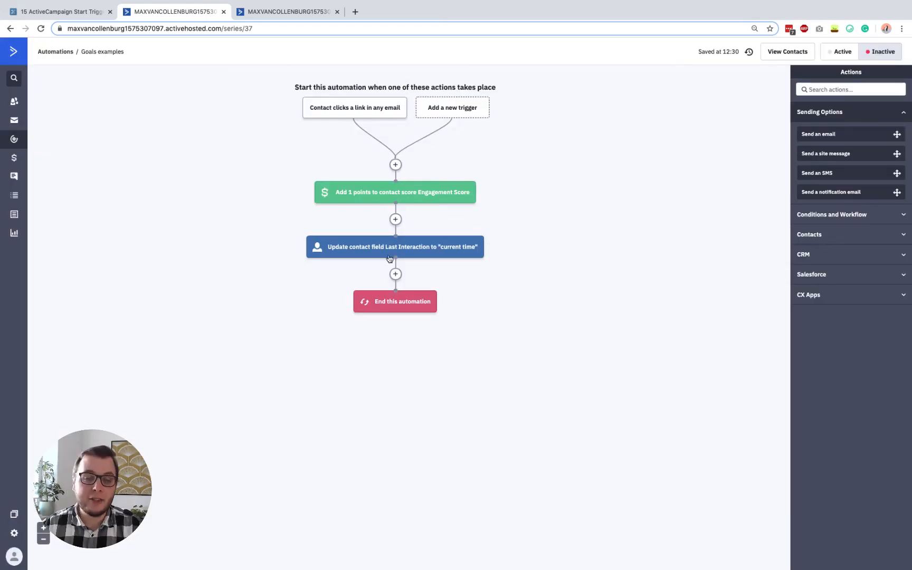
# Step: Delete the contact score, Last Interaction update and End this automation actions from the workflow
pyautogui.moveTo(427, 256)
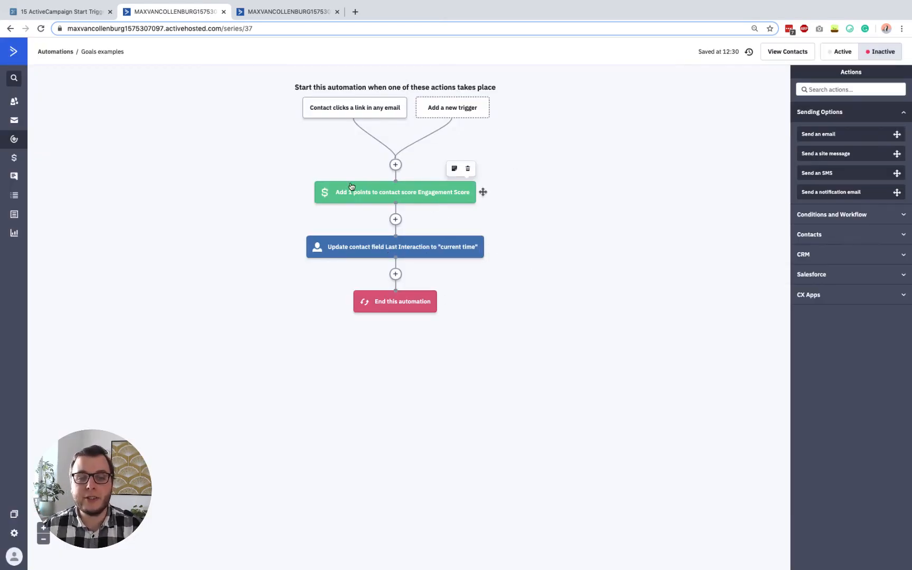
pyautogui.moveTo(474, 193)
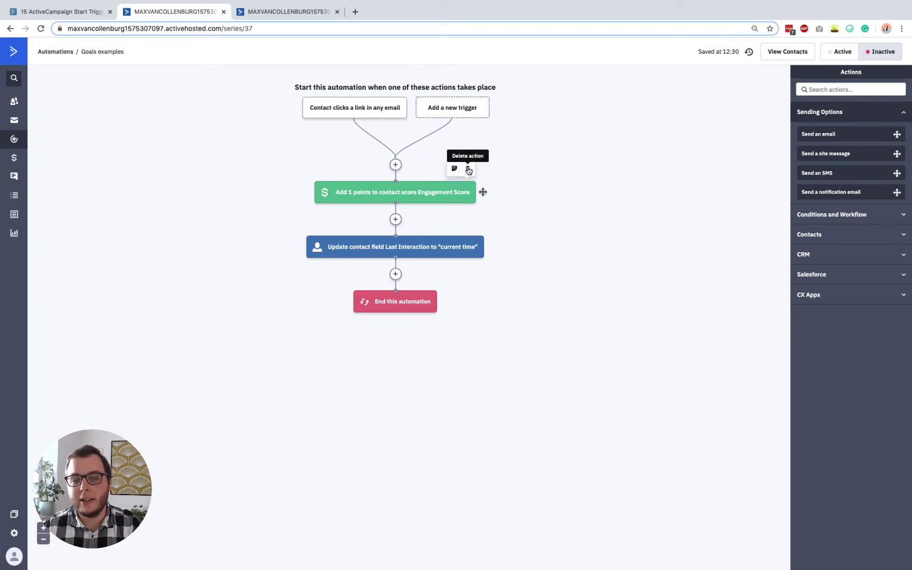
pyautogui.click(468, 169)
pyautogui.click(539, 84)
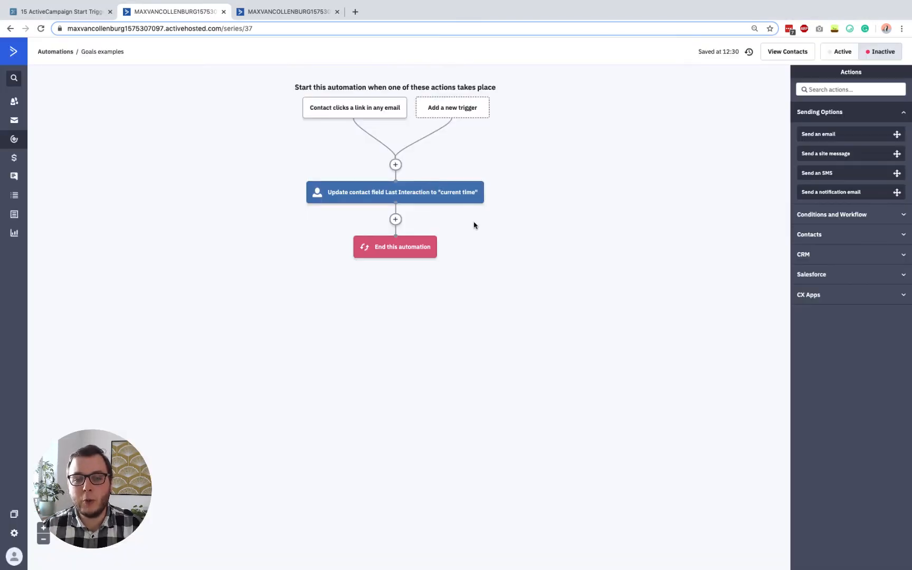
pyautogui.click(476, 170)
pyautogui.click(533, 80)
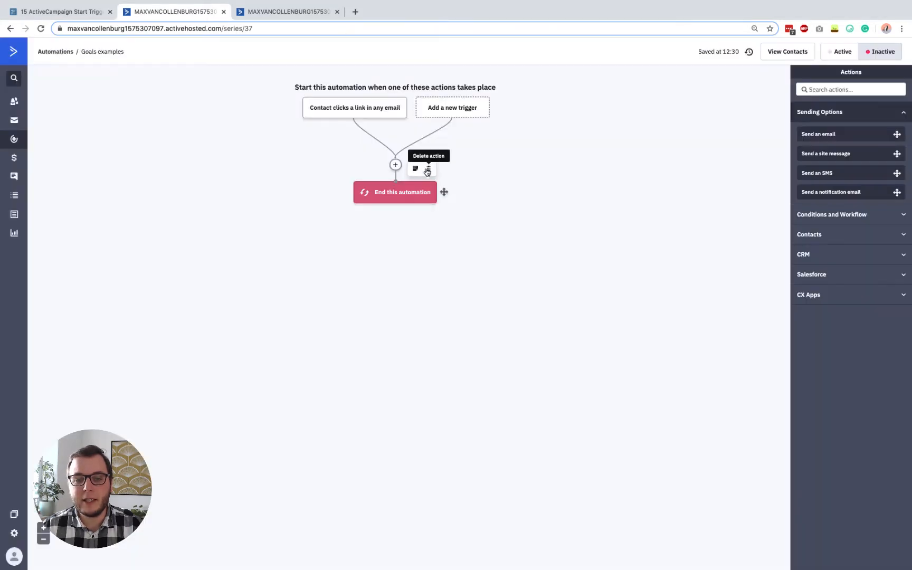
pyautogui.click(428, 169)
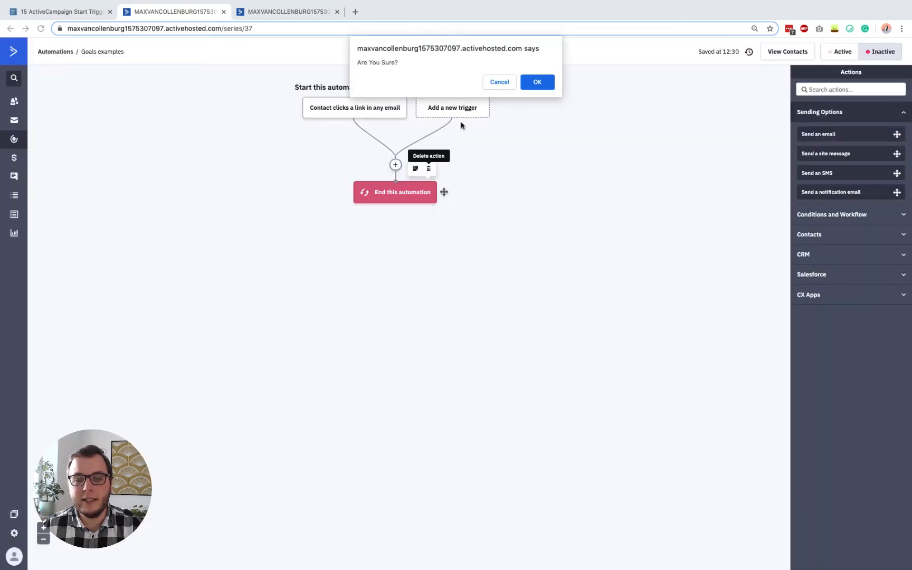
pyautogui.click(531, 84)
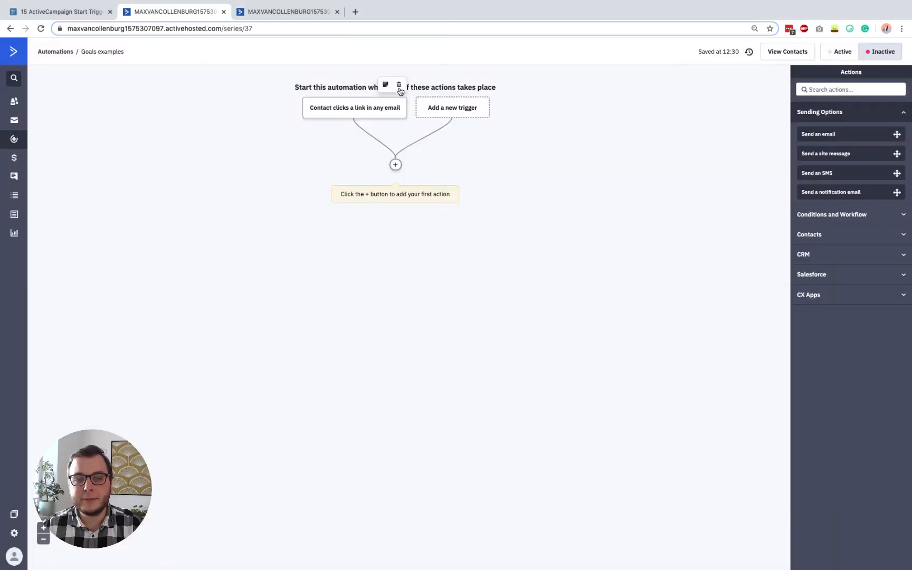
# Step: Delete the "Contact clicks a link in any email" start trigger and dismiss the new action choices
pyautogui.click(400, 91)
pyautogui.click(537, 81)
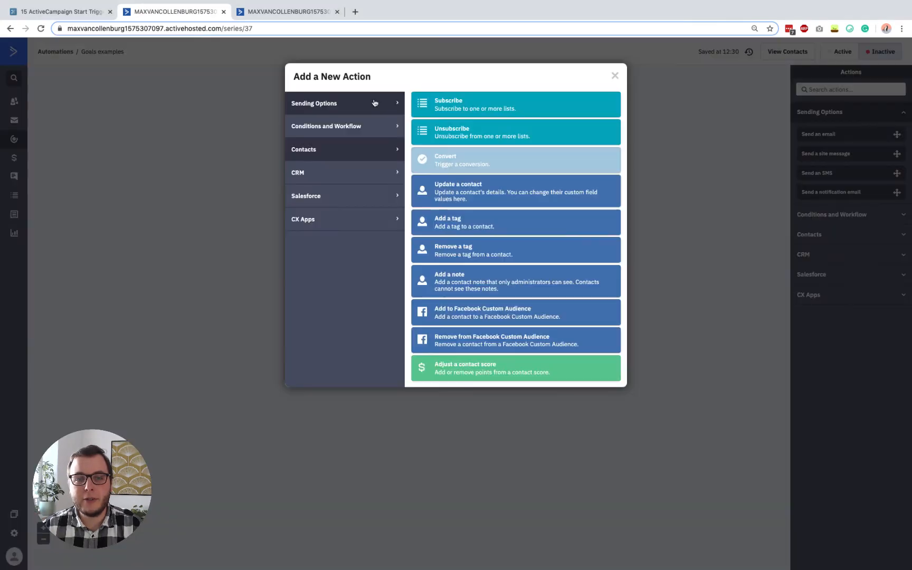
pyautogui.click(375, 103)
pyautogui.click(183, 83)
# Step: Choose a "Web page is visited" start trigger and open its options
pyautogui.click(422, 84)
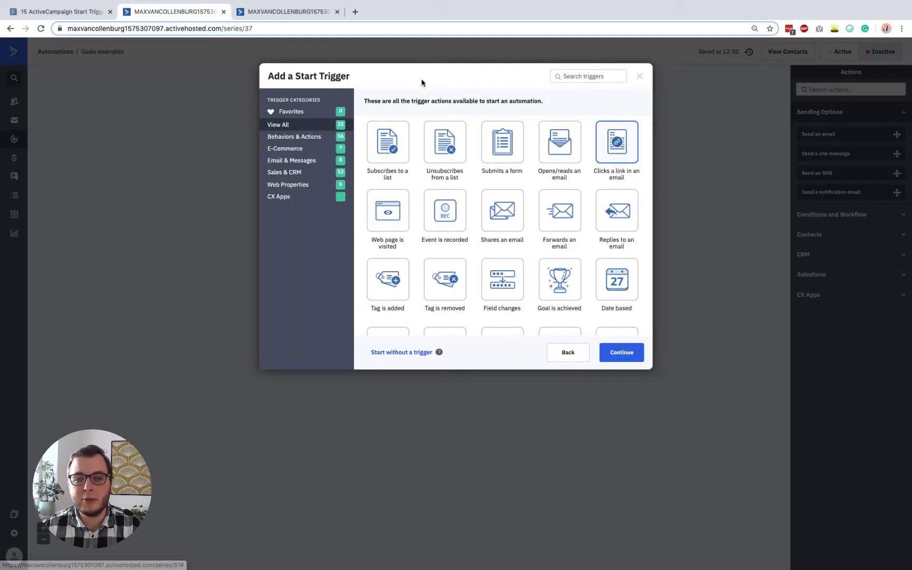
pyautogui.click(390, 239)
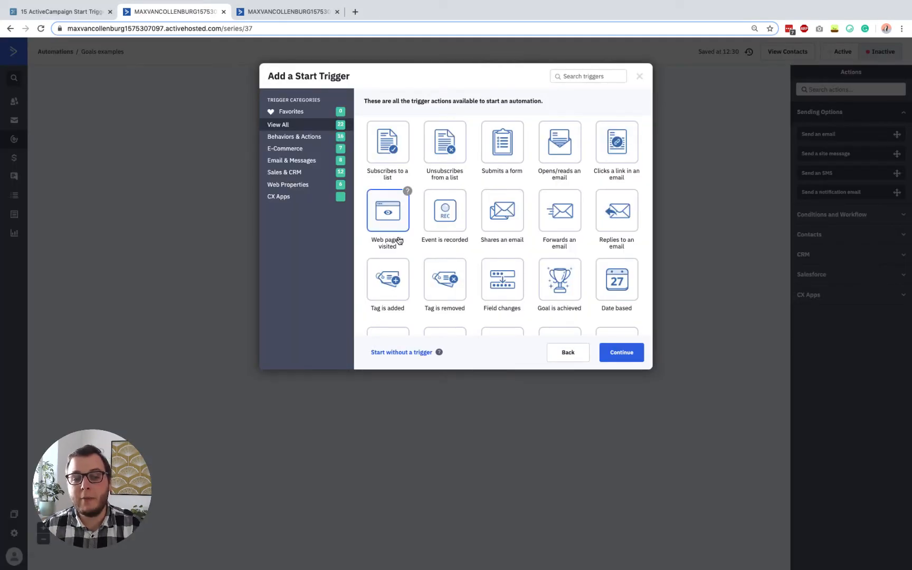
pyautogui.click(631, 355)
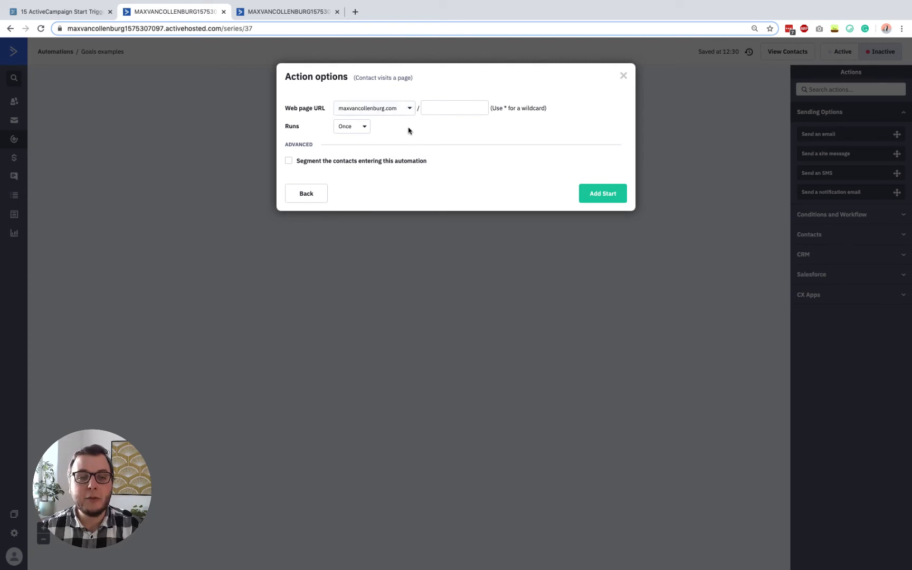
# Step: Set the visited page to the wildcard path faq* on the main website domain, and the trigger's runs to Multiple Times
pyautogui.click(347, 116)
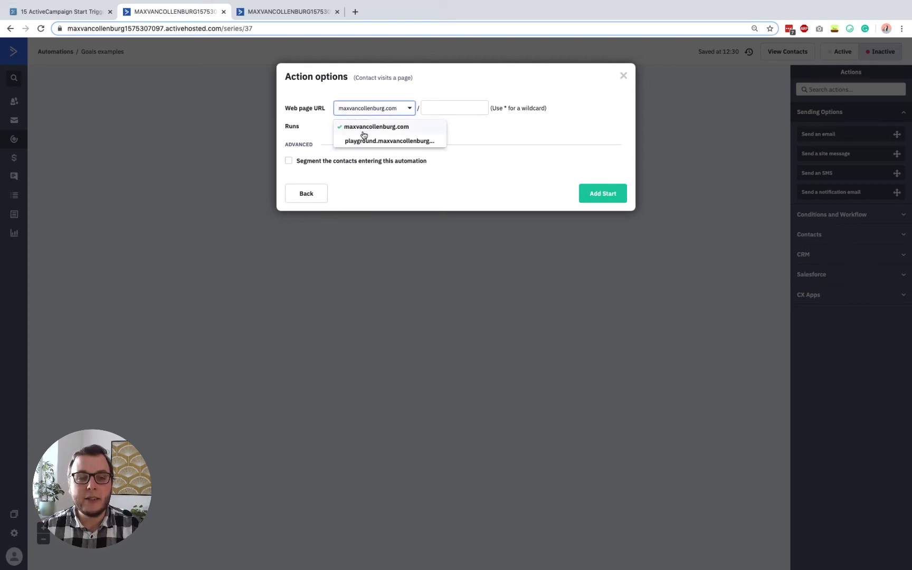
pyautogui.click(359, 129)
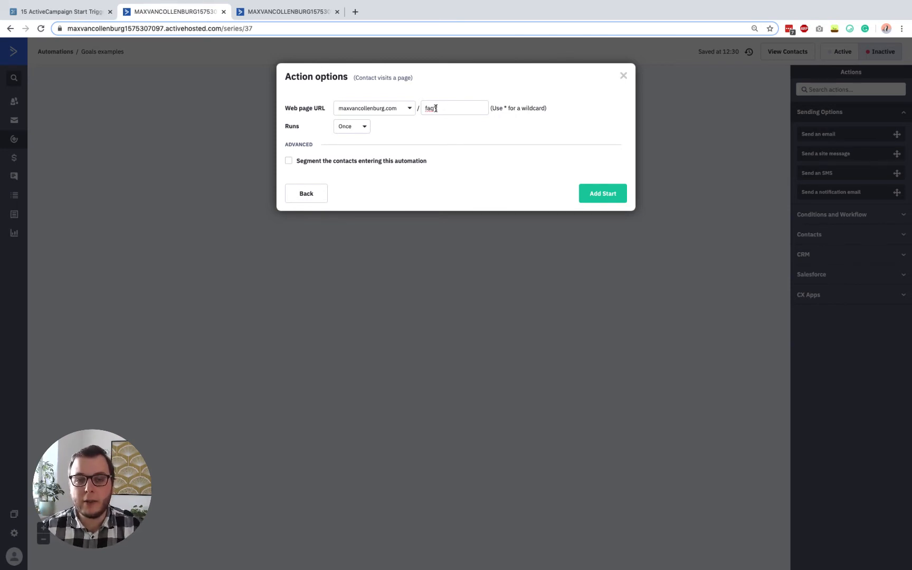
pyautogui.write('*')
pyautogui.doubleClick(431, 108)
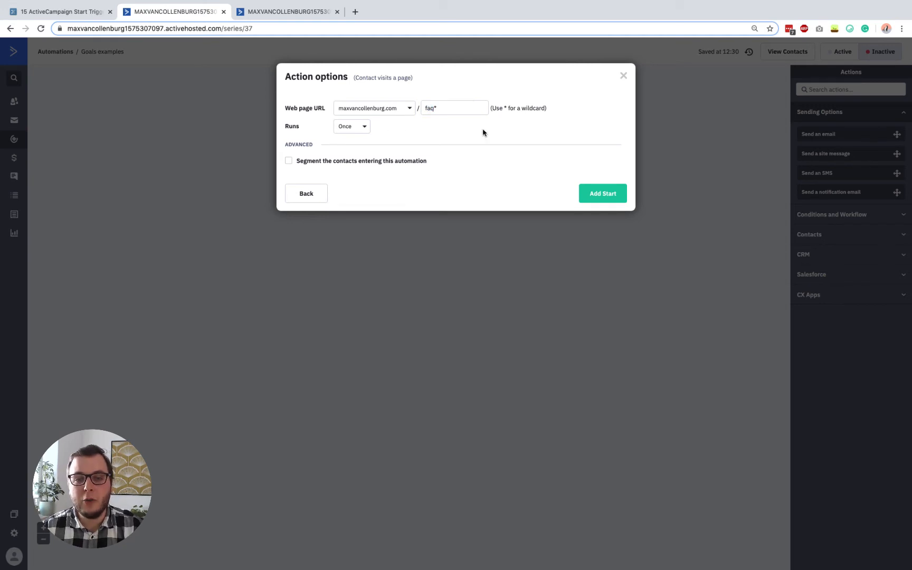
pyautogui.click(356, 127)
pyautogui.click(360, 160)
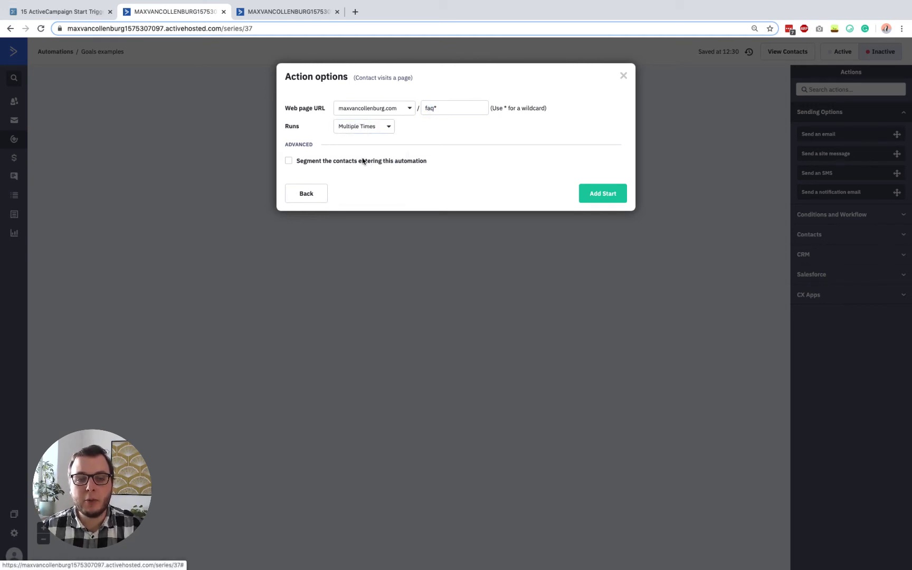
# Step: Segment entering contacts to those not currently in the "Goals examples" automation, and add the page-visit trigger as the start
pyautogui.click(341, 163)
pyautogui.click(340, 180)
pyautogui.write('n')
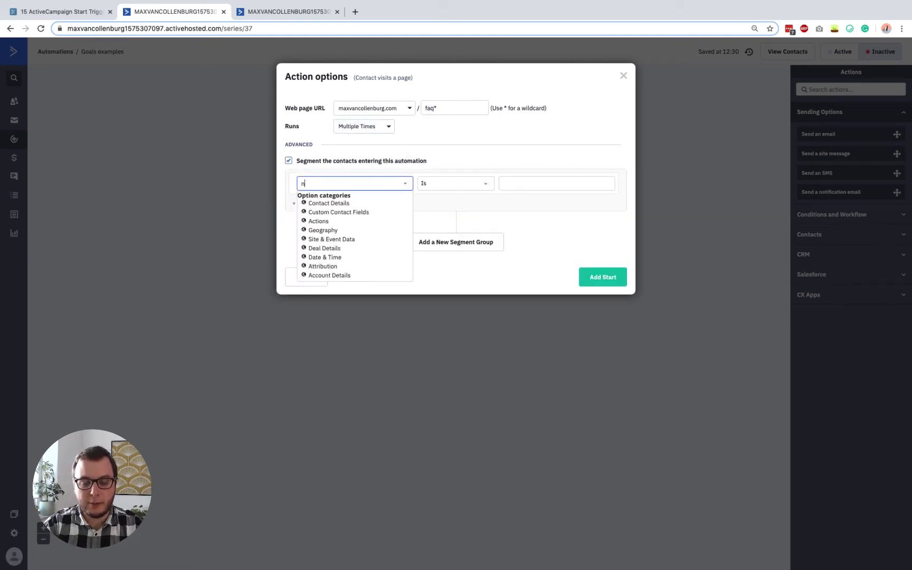
pyautogui.write('ot curren')
pyautogui.click(340, 200)
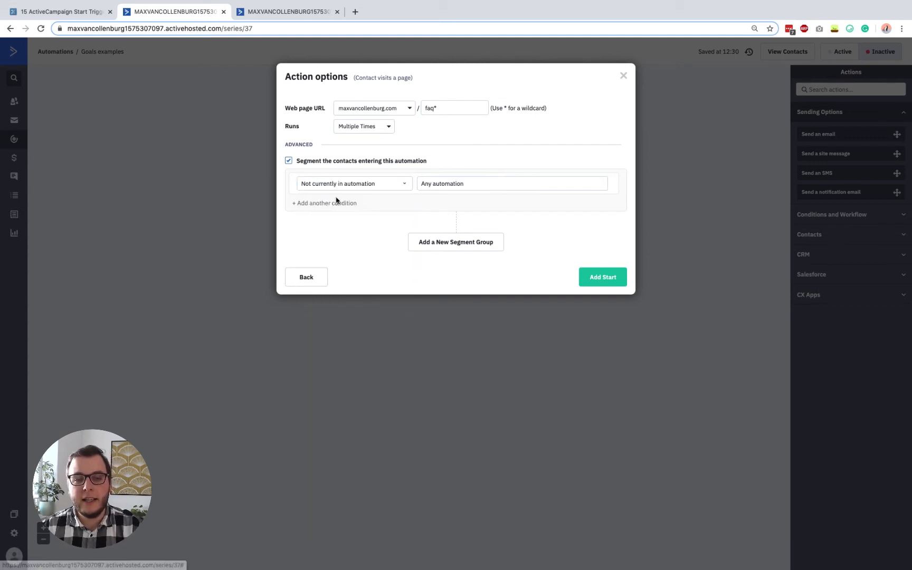
pyautogui.click(436, 184)
pyautogui.write('goal')
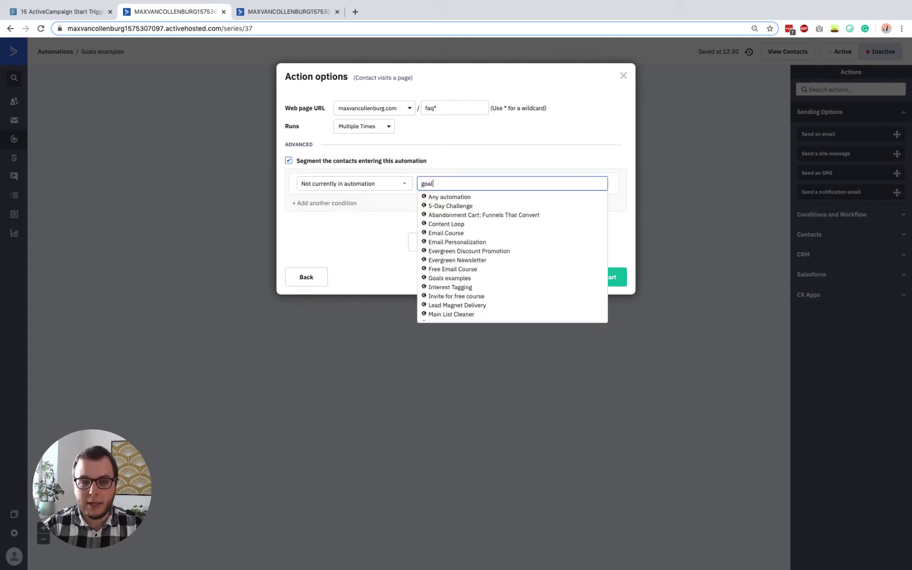
pyautogui.write('s')
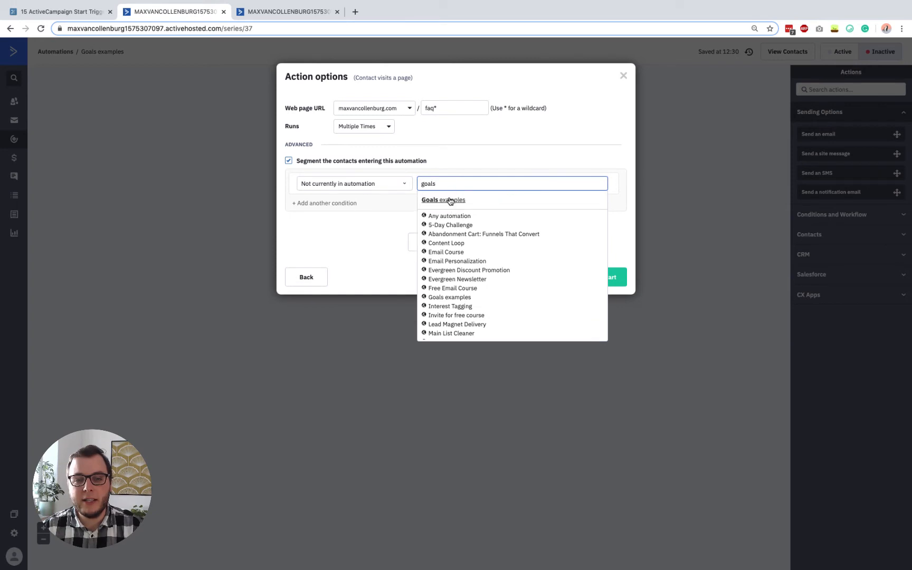
pyautogui.click(450, 201)
pyautogui.click(594, 276)
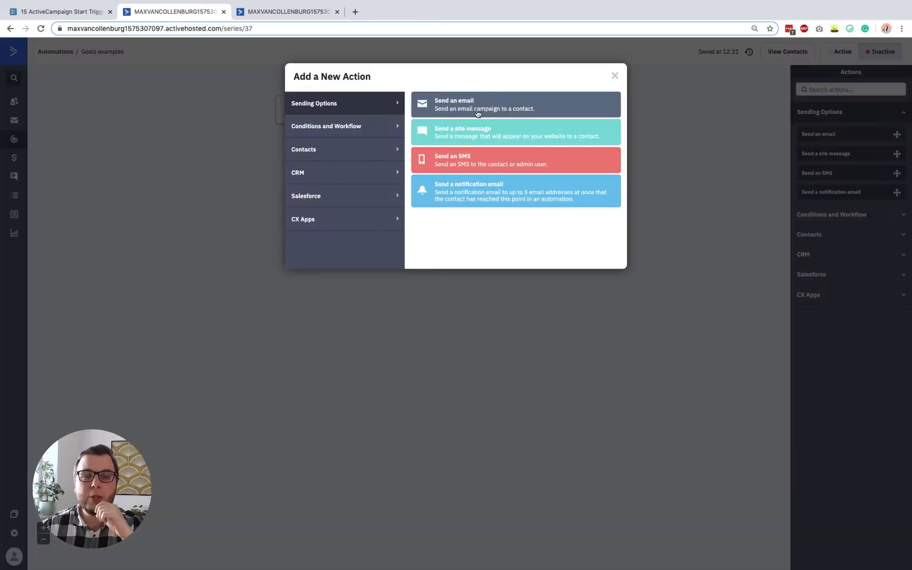
# Step: Dismiss the action choices and add a send-email action below the trigger with a new email named "Have any questions?"
pyautogui.click(607, 361)
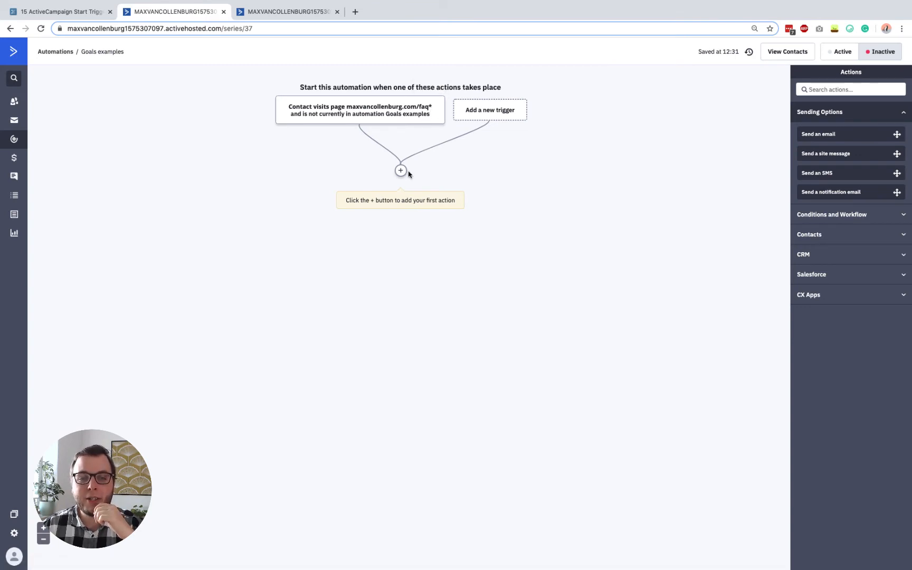
pyautogui.click(401, 170)
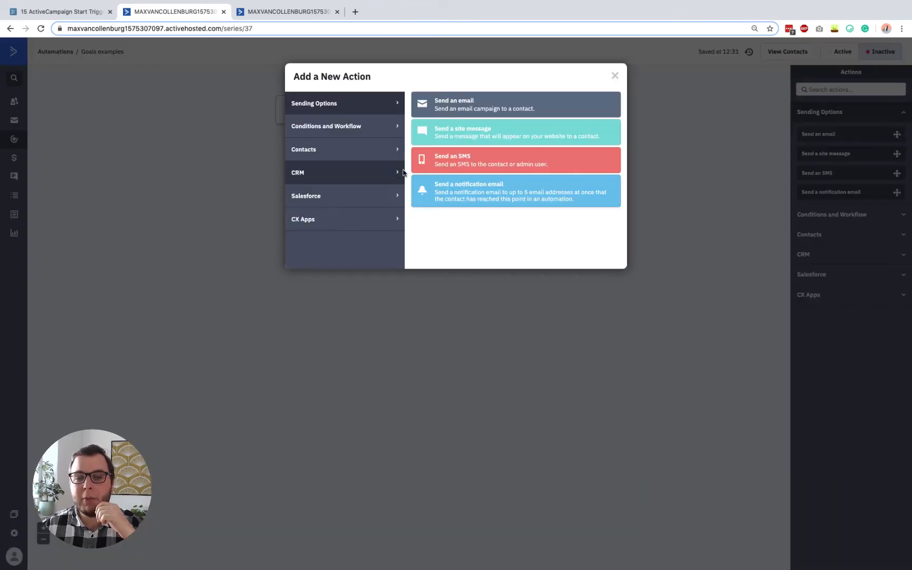
pyautogui.click(450, 107)
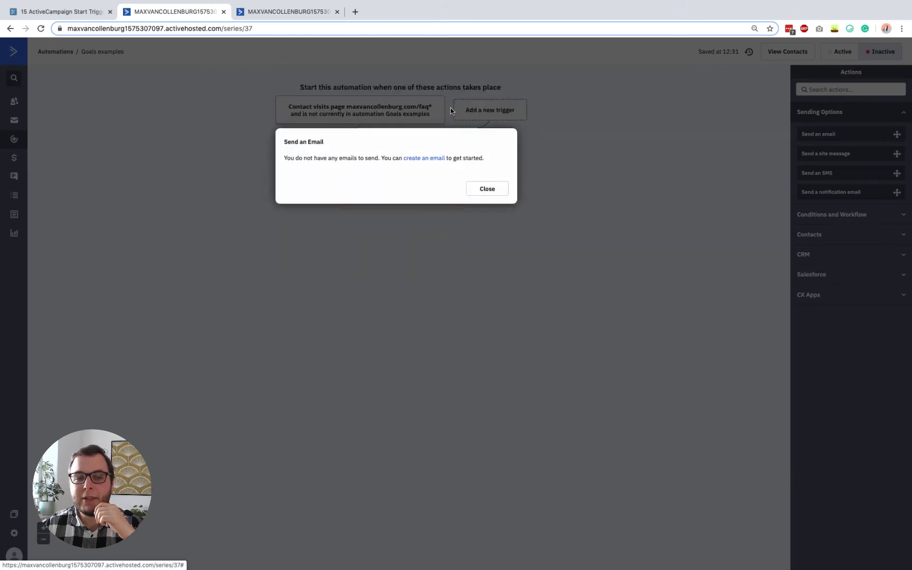
pyautogui.click(421, 158)
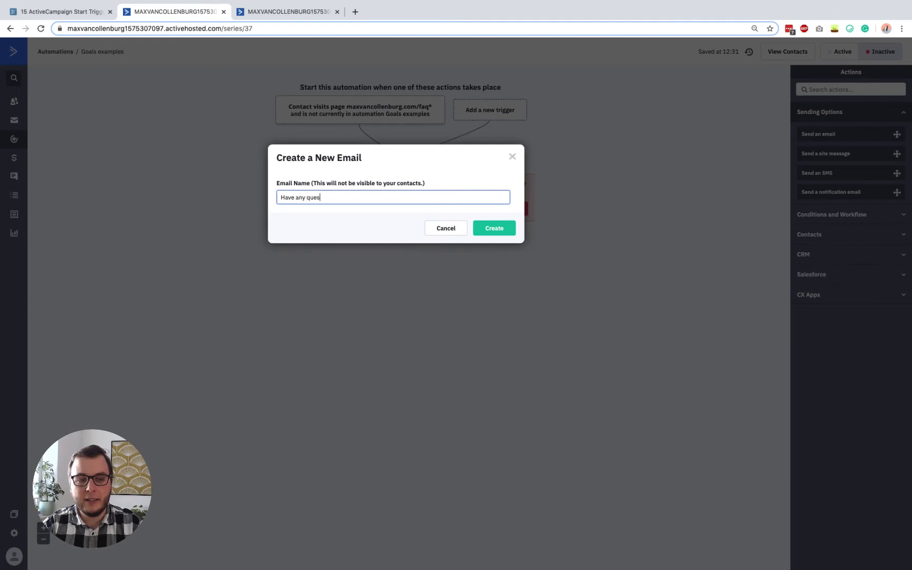
pyautogui.write('questions?')
pyautogui.press('Return')
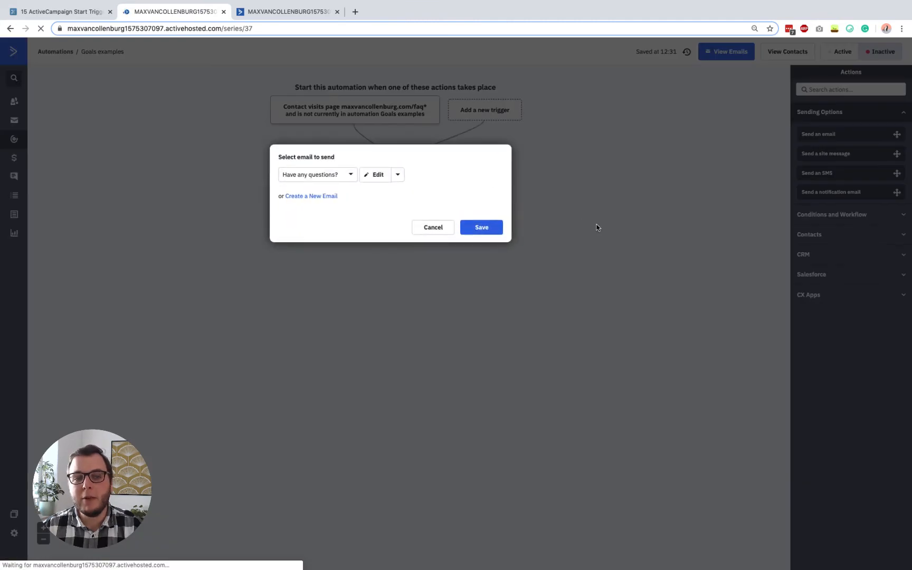
pyautogui.click(482, 227)
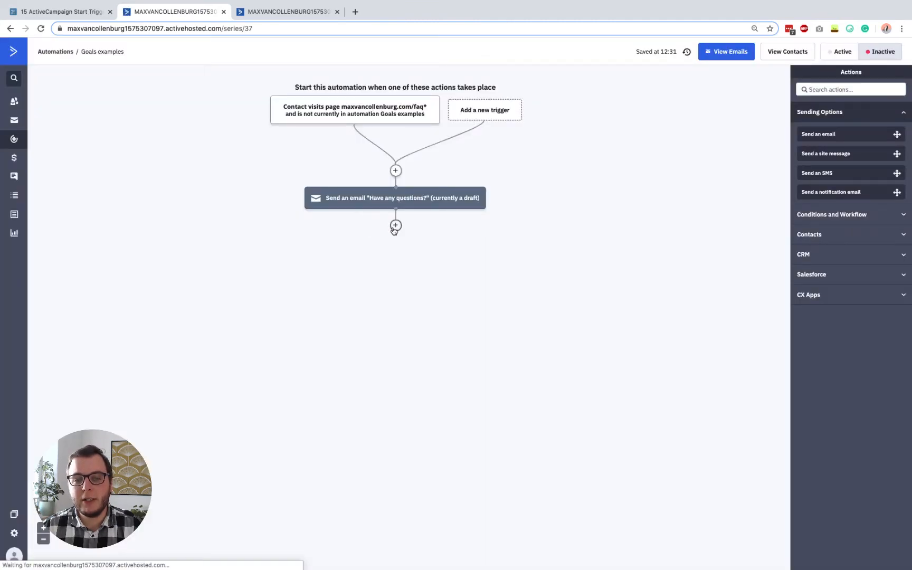
# Step: Add an "End this automation" action below the email, and insert a wait of 2 weeks before it
pyautogui.click(394, 226)
pyautogui.click(489, 284)
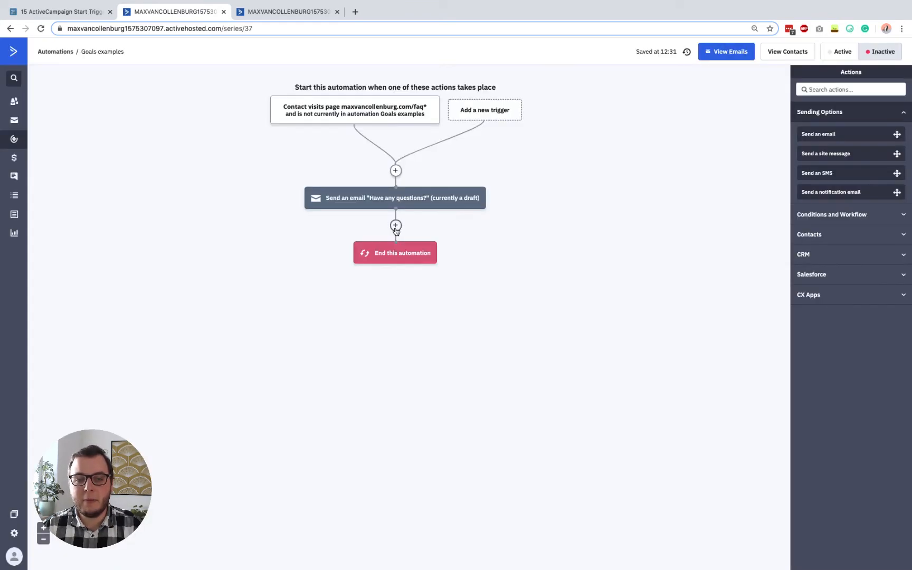
pyautogui.click(395, 226)
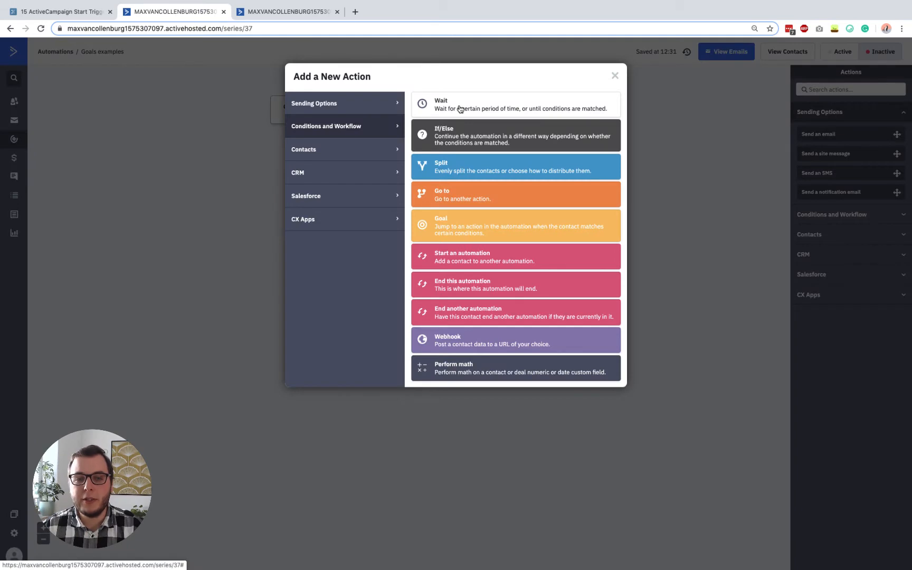
pyautogui.click(460, 105)
pyautogui.click(397, 221)
pyautogui.doubleClick(397, 226)
pyautogui.write('2')
pyautogui.click(459, 227)
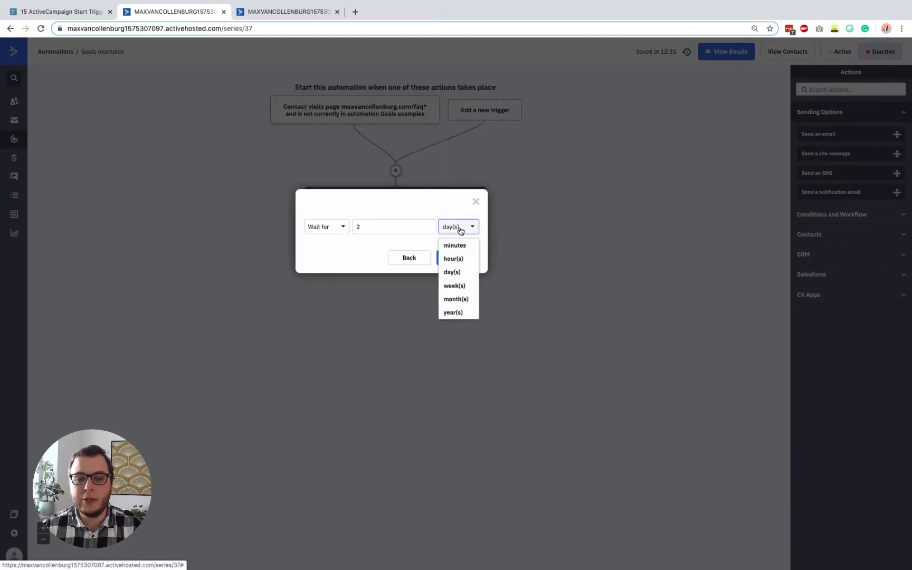
pyautogui.click(455, 285)
pyautogui.click(457, 258)
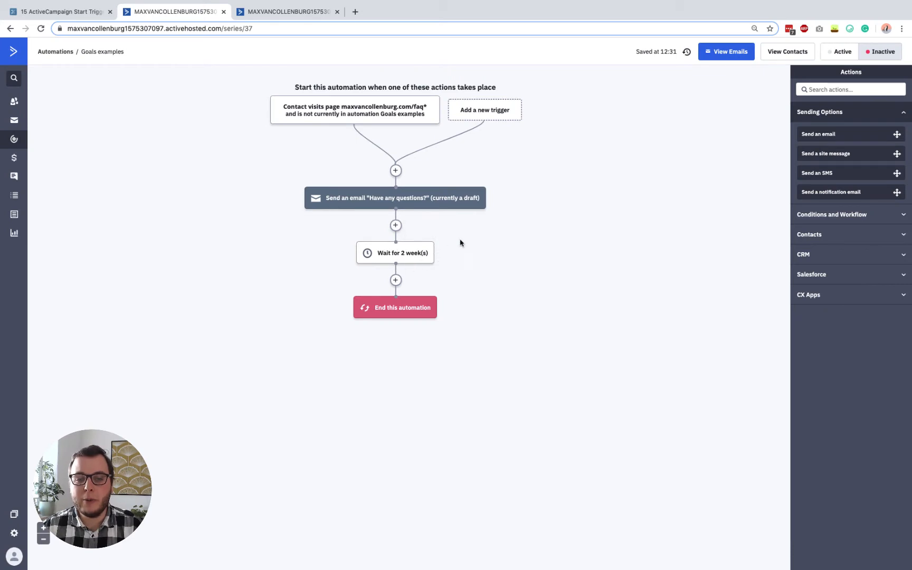
pyautogui.moveTo(330, 119)
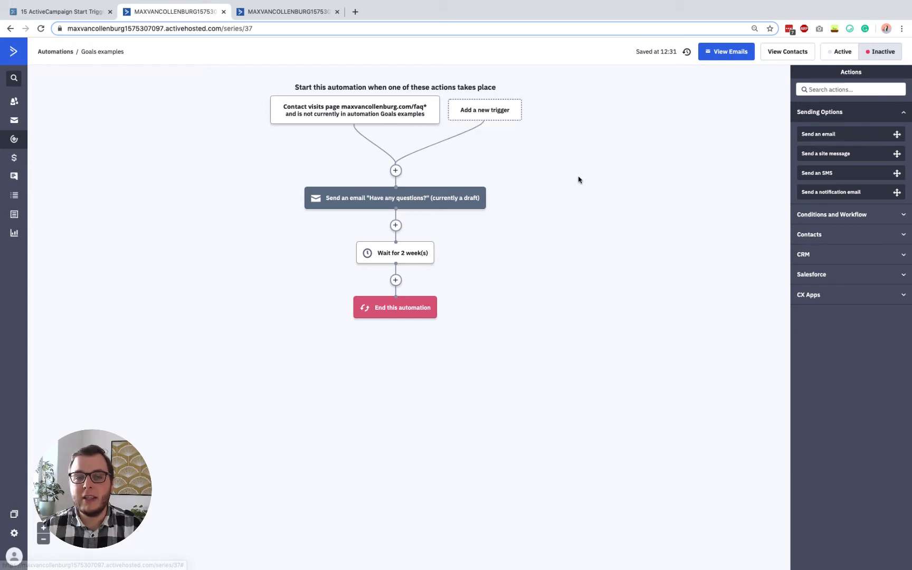
pyautogui.moveTo(417, 199)
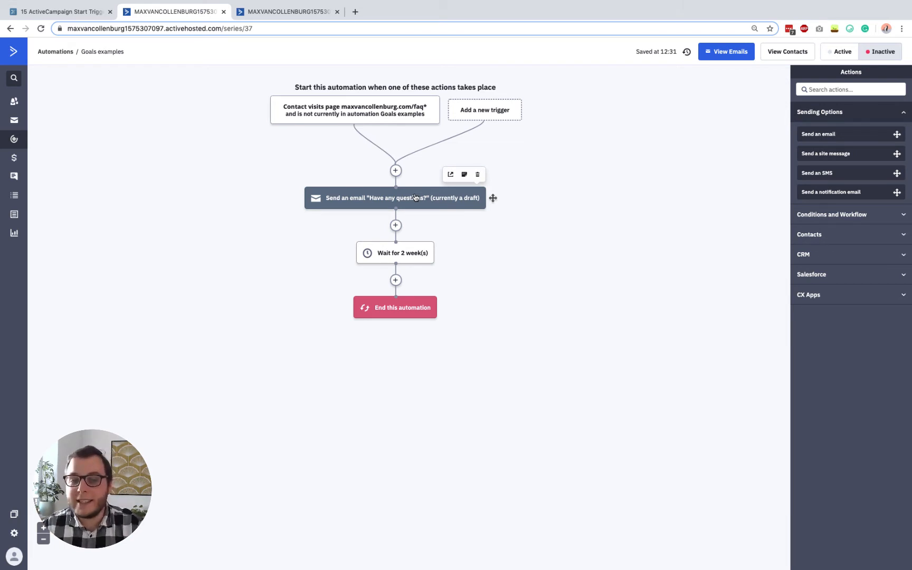
pyautogui.moveTo(395, 112)
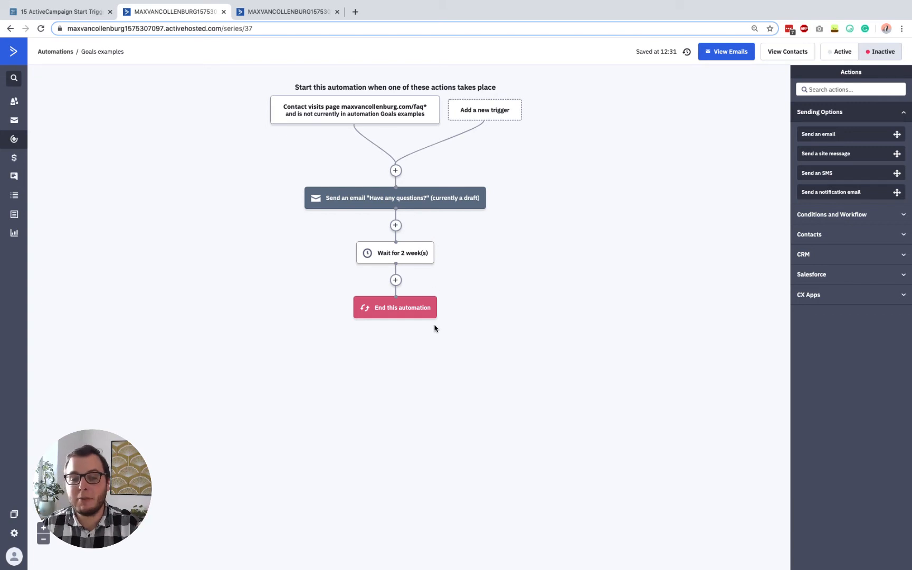
# Step: Delete the wait, "End this automation" and "Have any questions?" email actions from the automation
pyautogui.moveTo(430, 309)
pyautogui.moveTo(399, 257)
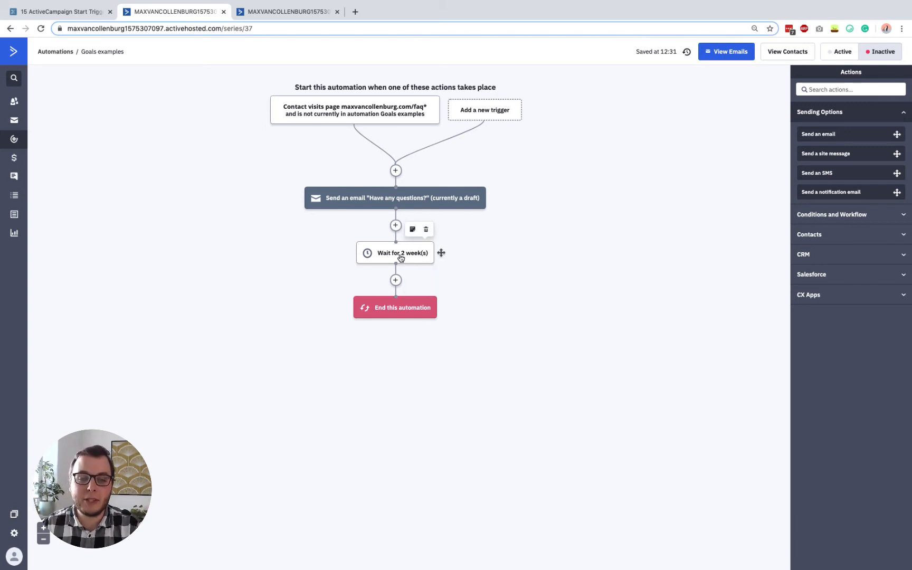
pyautogui.click(426, 229)
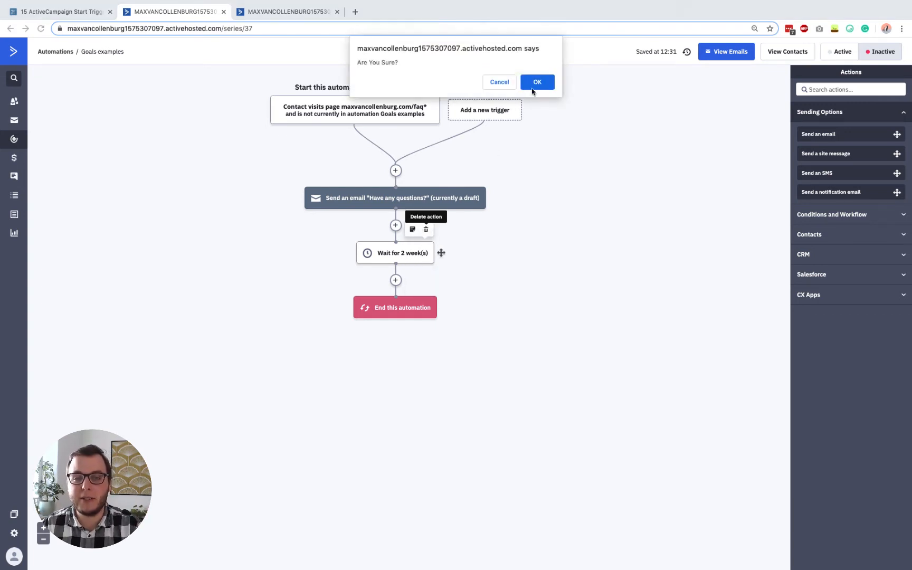
pyautogui.click(534, 78)
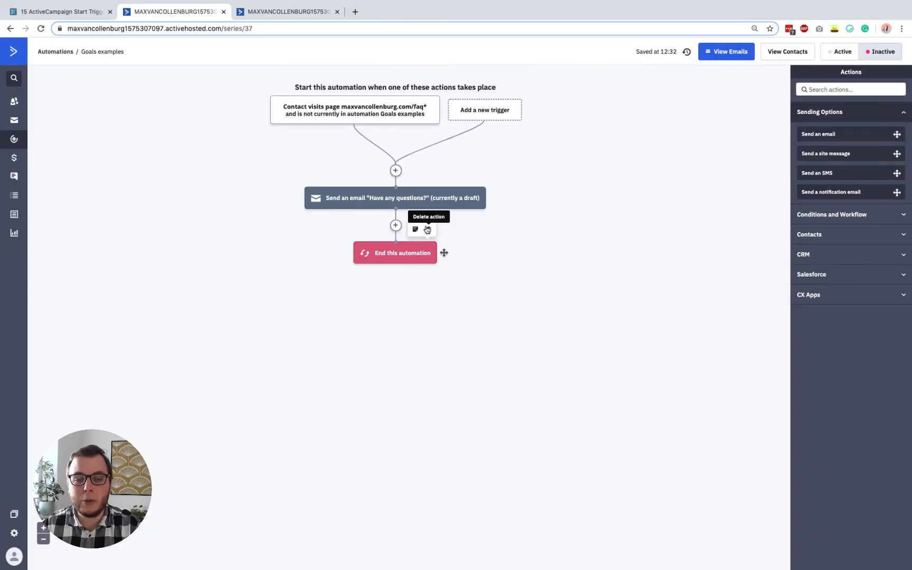
pyautogui.click(429, 229)
pyautogui.click(541, 80)
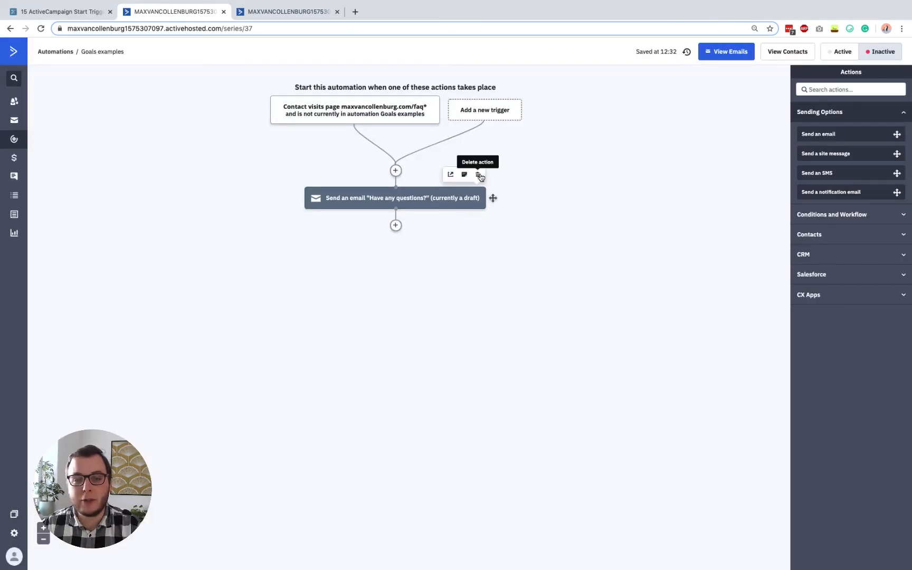
pyautogui.click(481, 176)
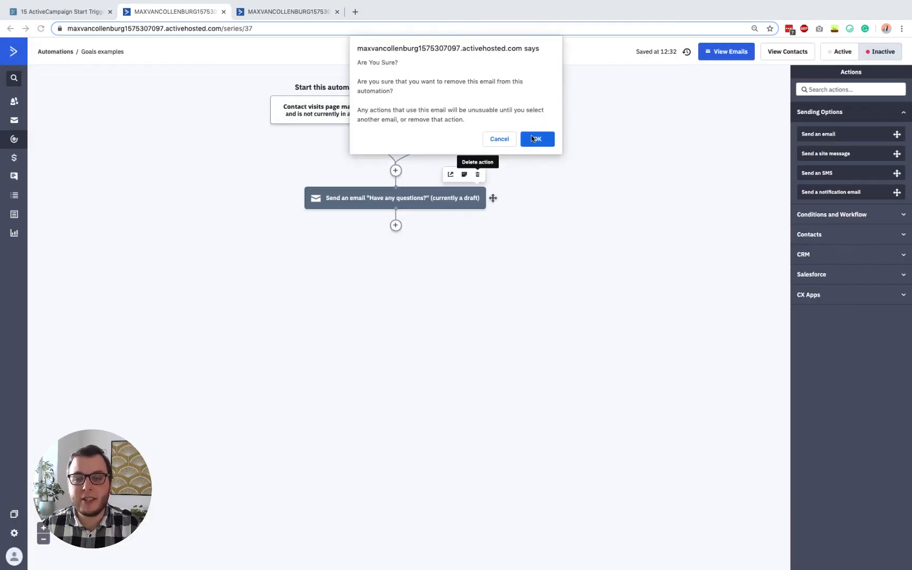
pyautogui.click(532, 136)
# Step: Delete the page-visit start trigger and dismiss the new action choices
pyautogui.click(429, 88)
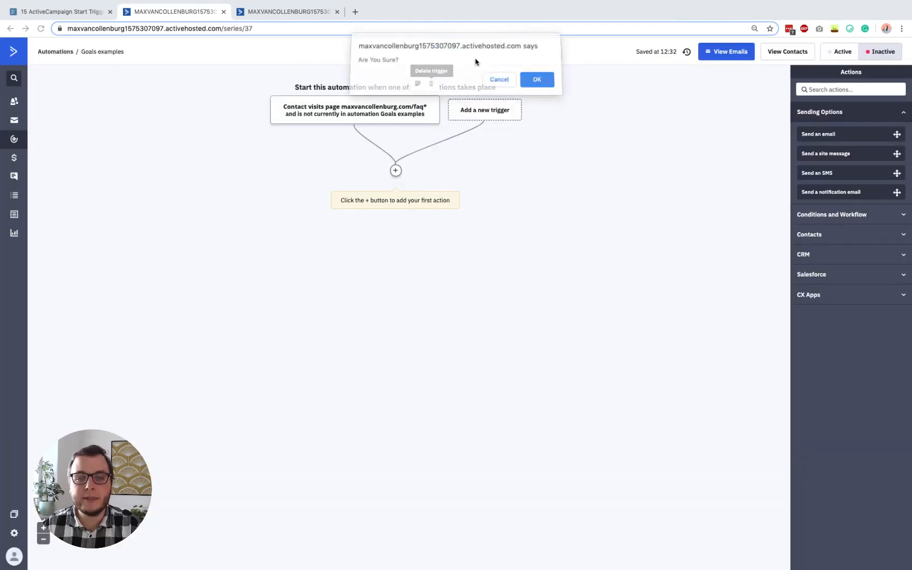
pyautogui.click(537, 80)
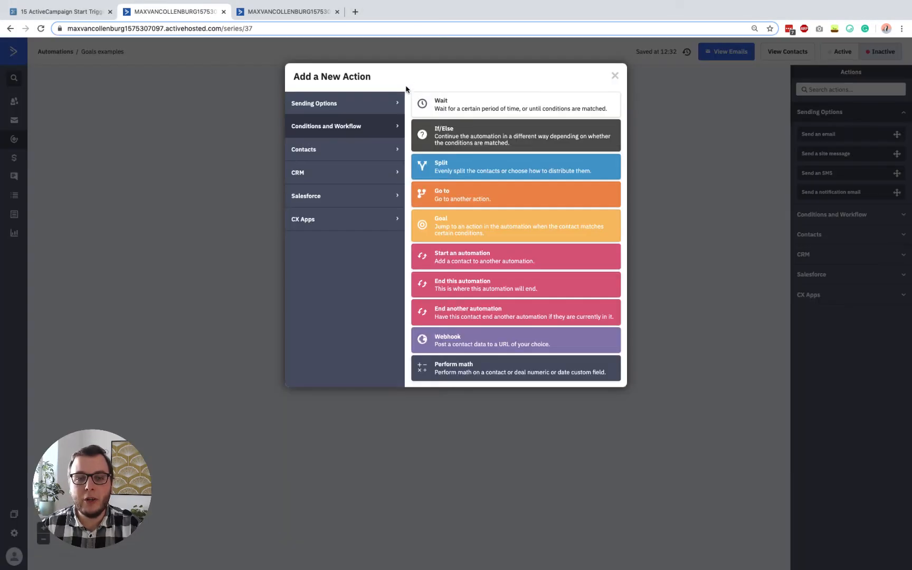
pyautogui.click(420, 55)
# Step: Look at the options of the "Event is recorded" start trigger and return to the trigger choices
pyautogui.click(397, 90)
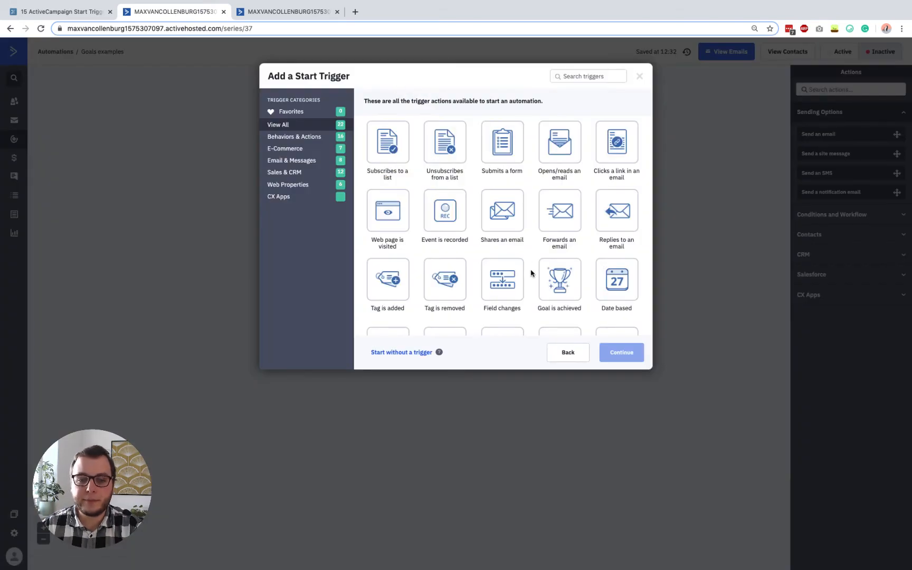
pyautogui.click(446, 226)
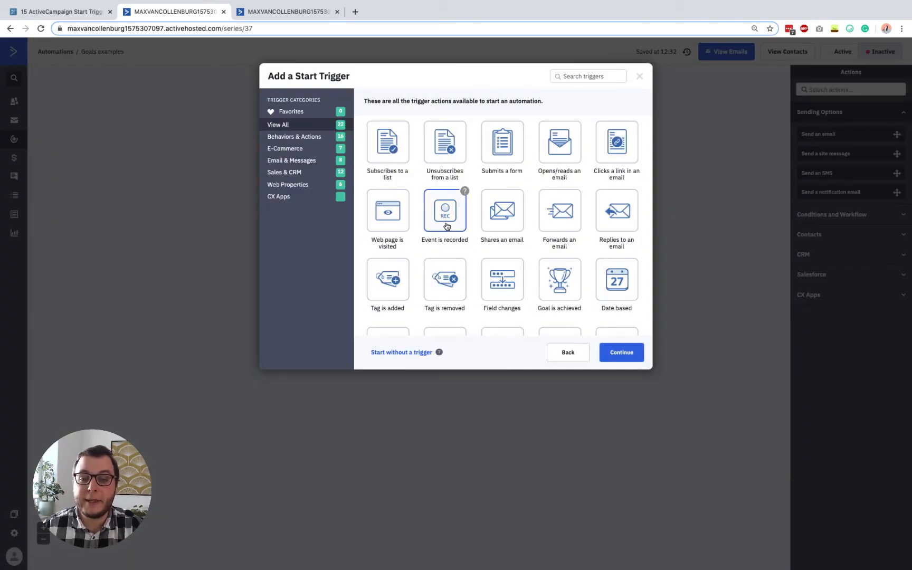
pyautogui.click(620, 352)
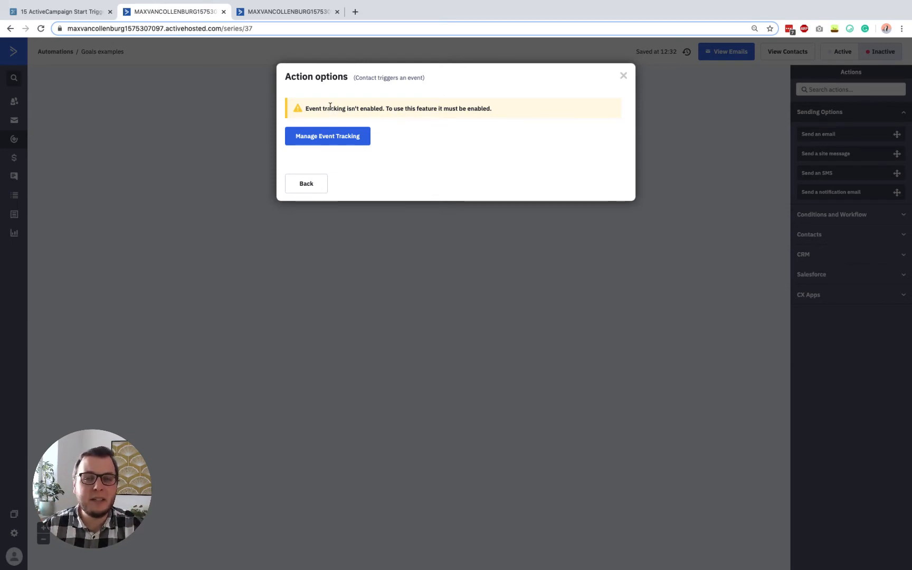
pyautogui.click(306, 183)
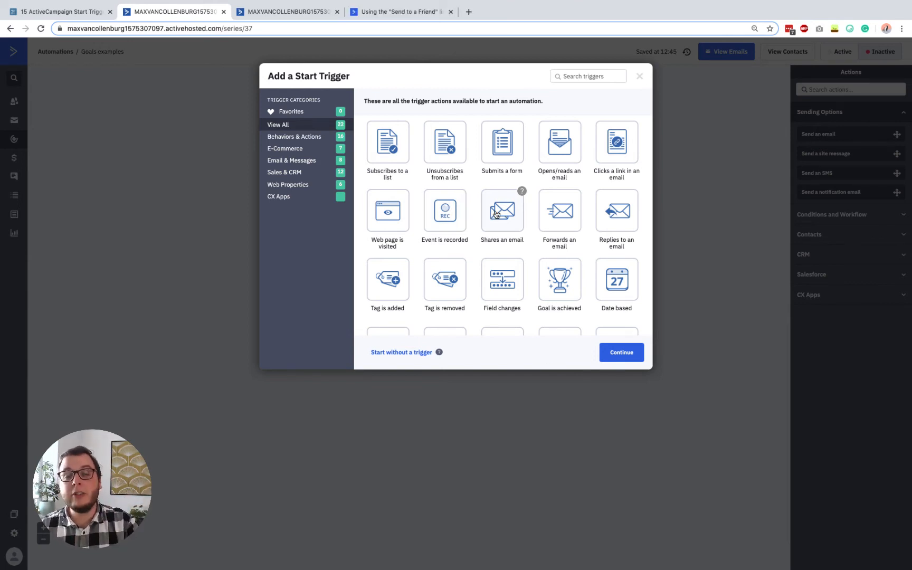
# Step: Add a "Shares an email" start trigger with the social network set to Twitter and runs set to Multiple Times
pyautogui.click(496, 214)
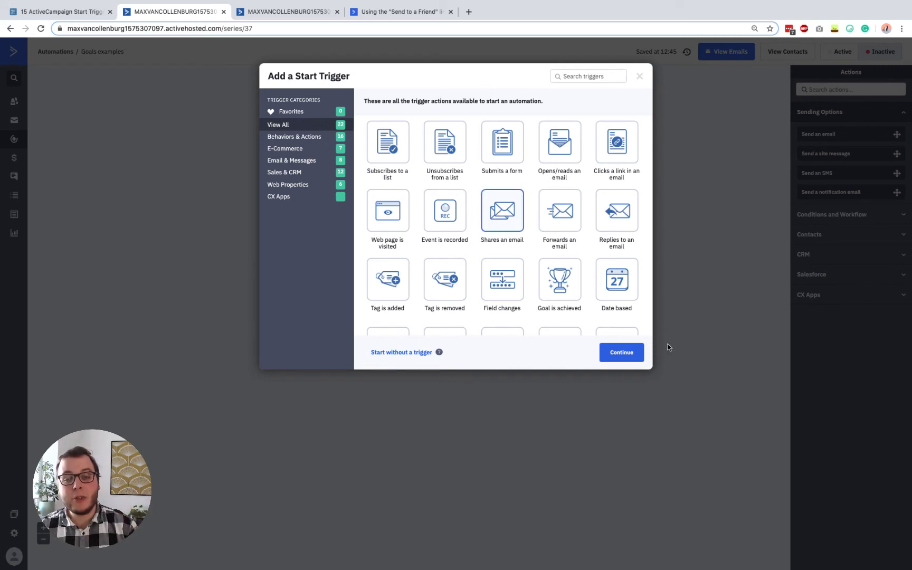
pyautogui.click(636, 357)
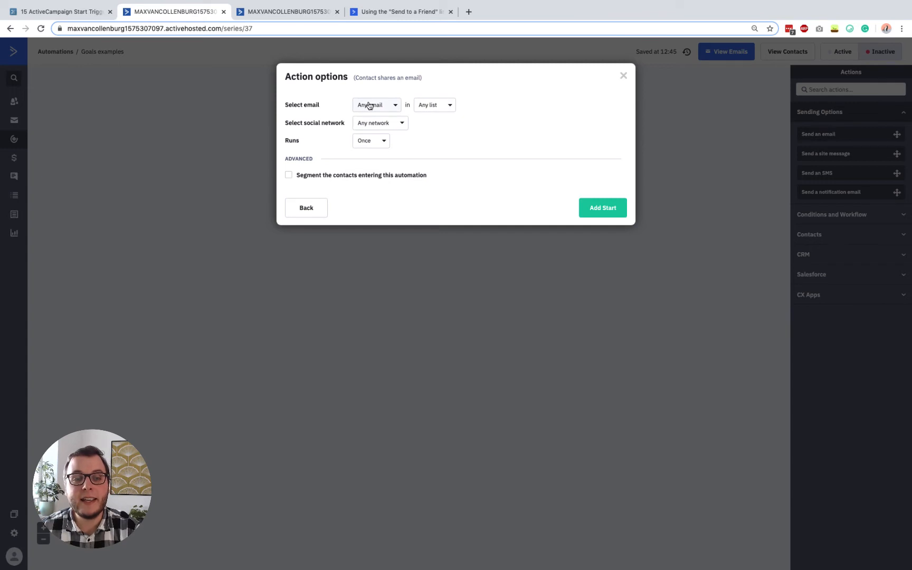
pyautogui.click(397, 123)
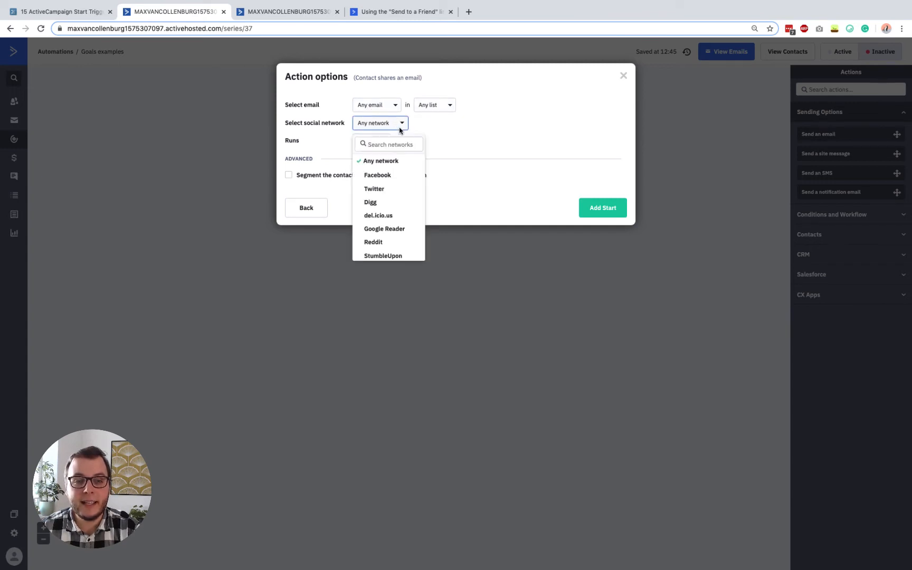
pyautogui.click(375, 189)
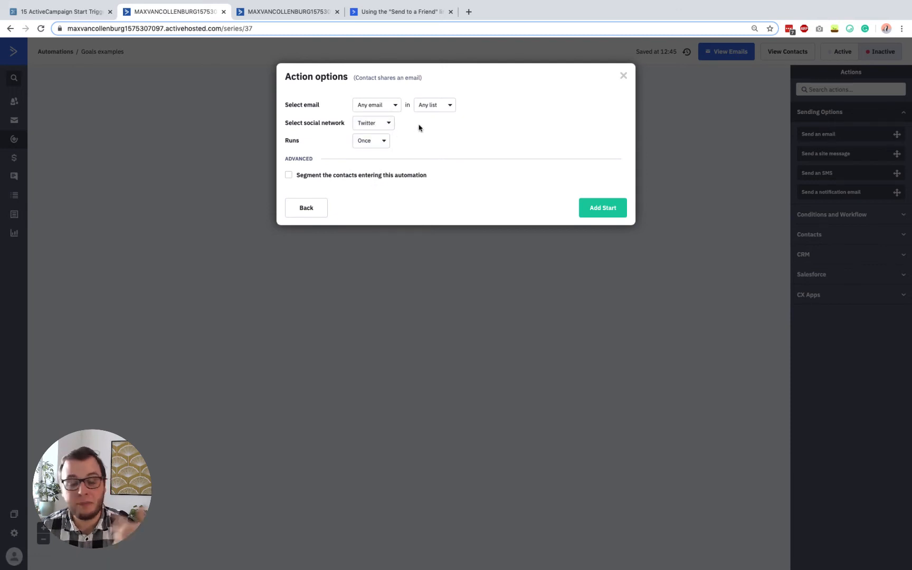
pyautogui.click(368, 140)
pyautogui.click(372, 175)
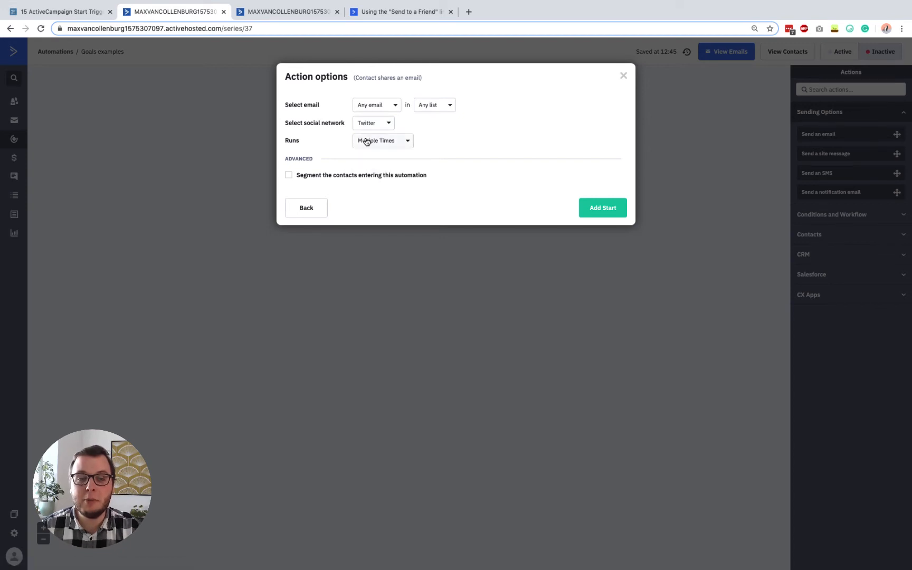
pyautogui.click(605, 209)
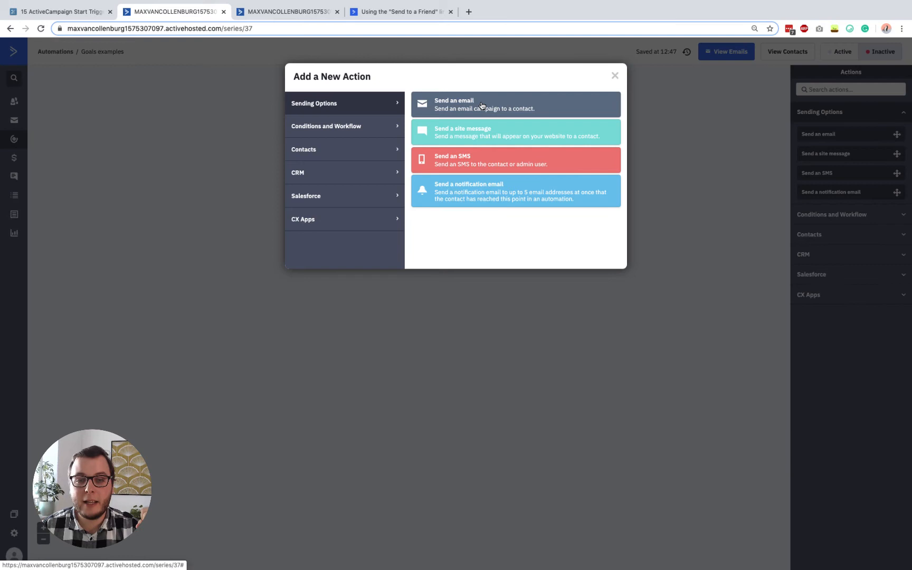
# Step: Add a send-email action to the automation with a new email named "Thanks for sharing :-)"
pyautogui.click(481, 106)
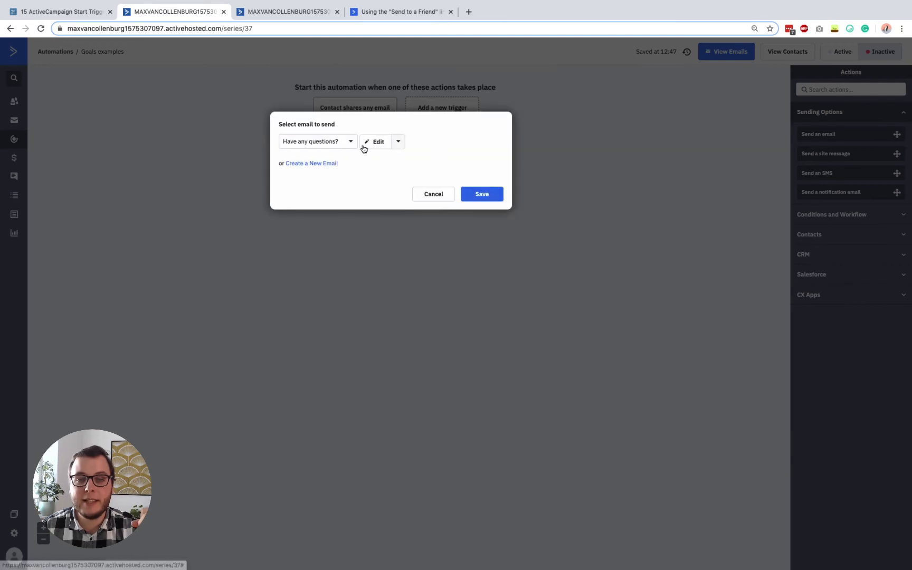
pyautogui.click(327, 163)
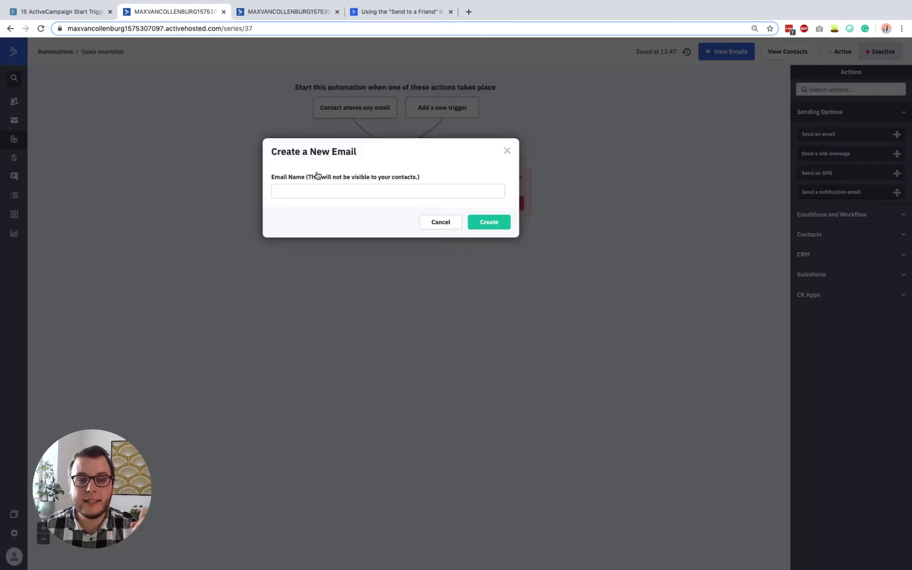
pyautogui.click(317, 190)
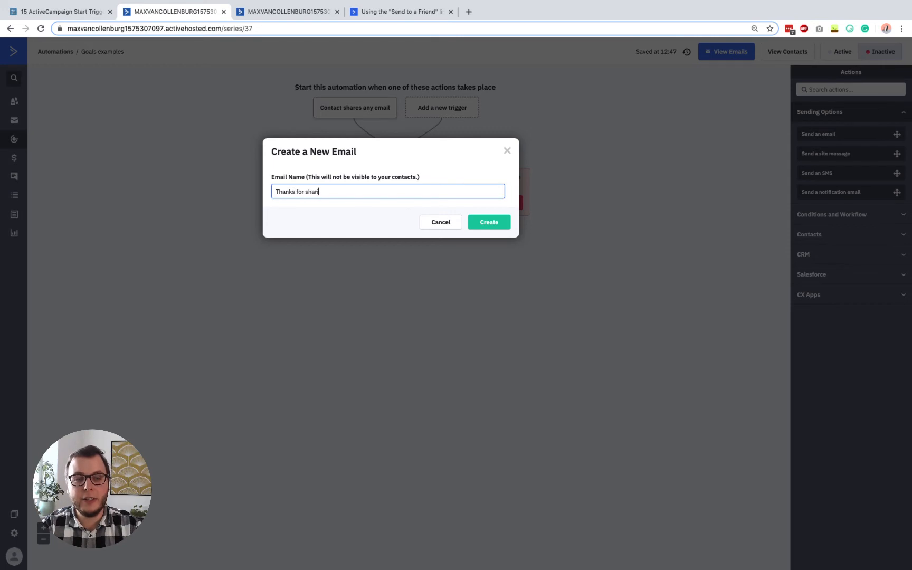
pyautogui.press('Return')
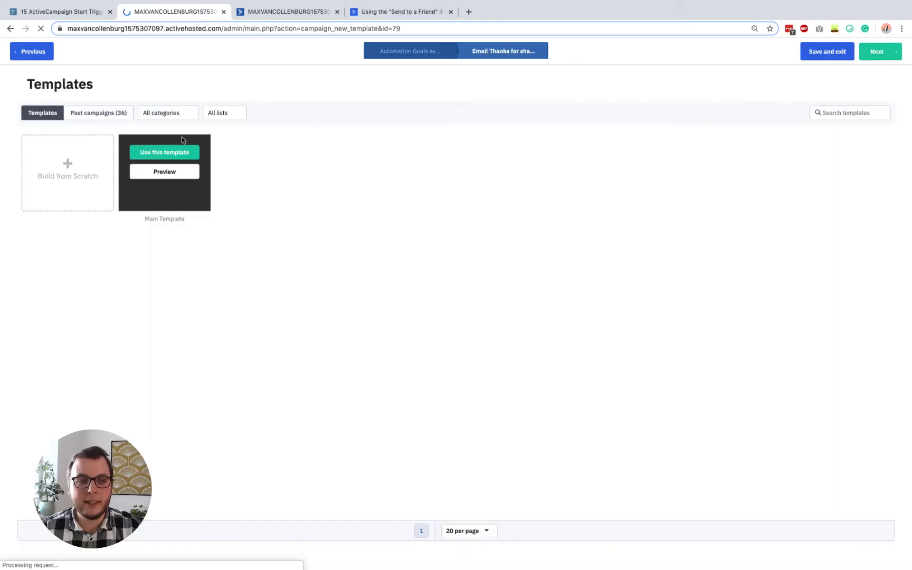
# Step: Base the new email on the Main Template, enter an email subject in the sender details and continue to the designer
pyautogui.click(174, 153)
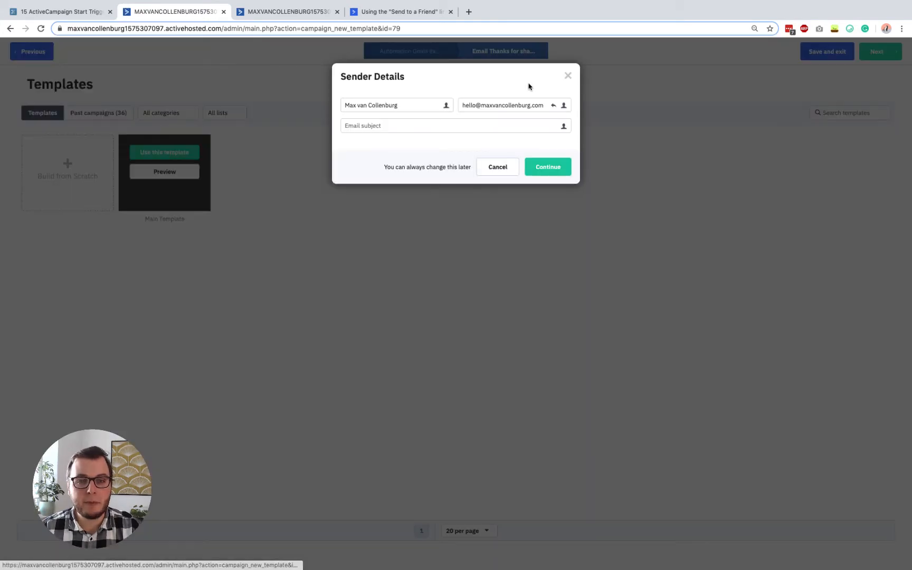
pyautogui.click(479, 128)
pyautogui.write('[Event] Requested: activecampaign cheat cheat')
pyautogui.hotkey('ctrl', 'a')
pyautogui.write('T')
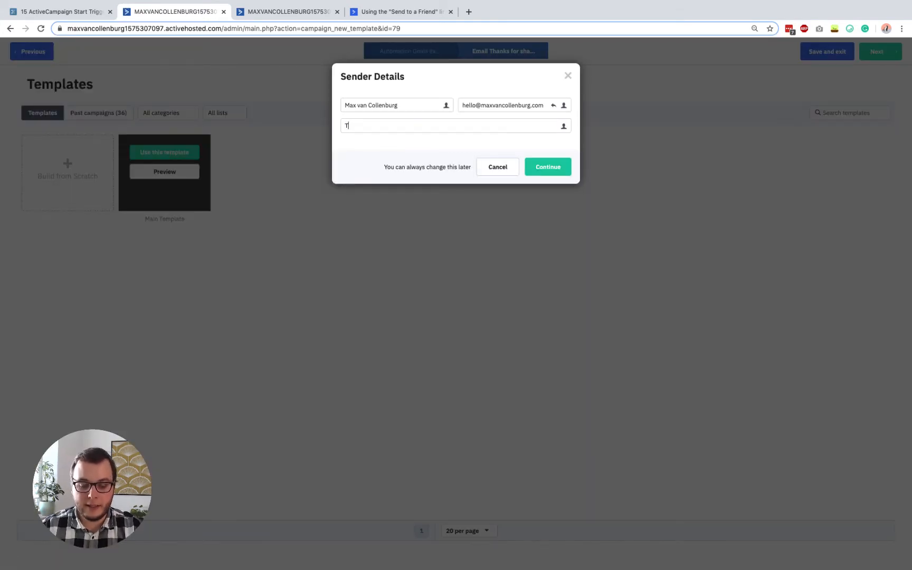
pyautogui.click(541, 165)
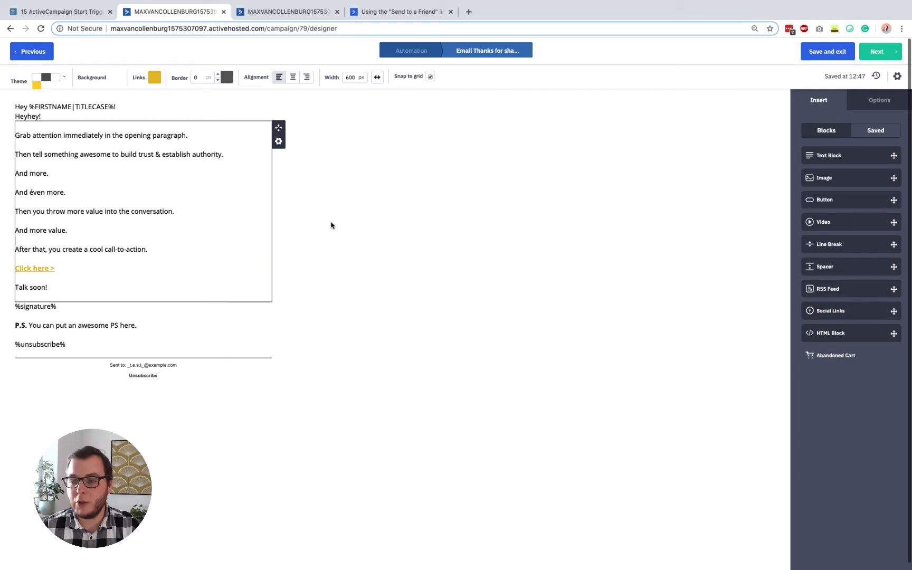
# Step: Add a social links block below the P.S. line that shares as a post, with only Twitter and Facebook enabled, Twitter first
pyautogui.moveTo(868, 310)
pyautogui.mouseDown()
pyautogui.moveTo(118, 296)
pyautogui.moveTo(105, 328)
pyautogui.mouseUp()
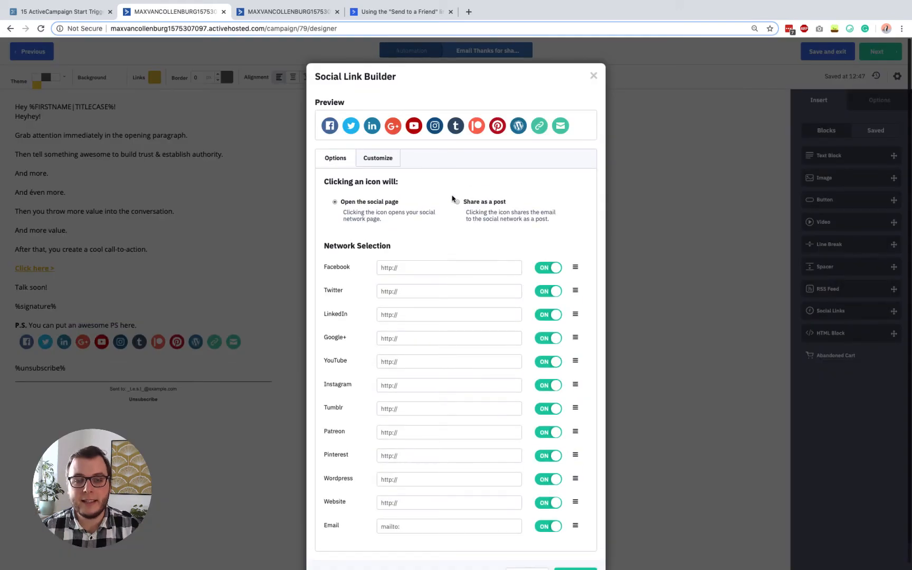
pyautogui.click(457, 203)
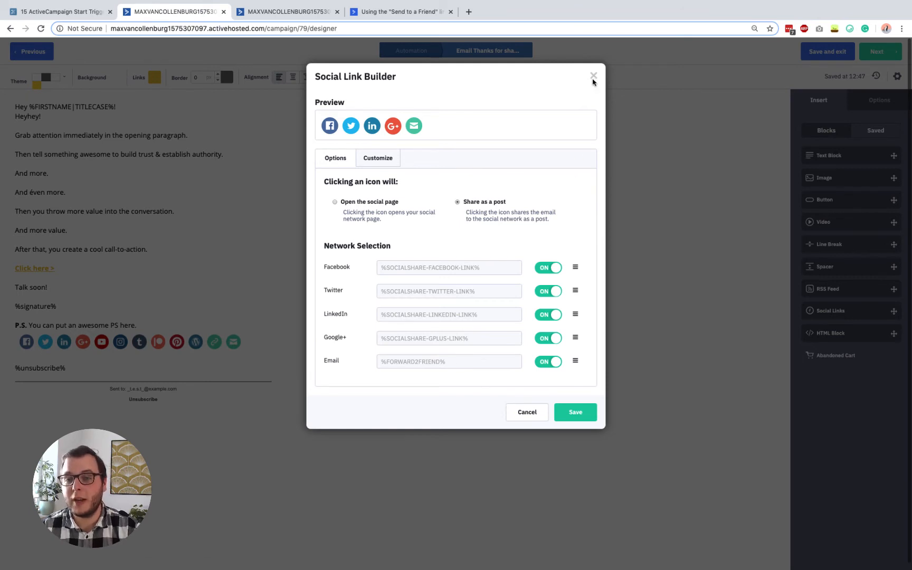
pyautogui.click(549, 364)
pyautogui.click(549, 338)
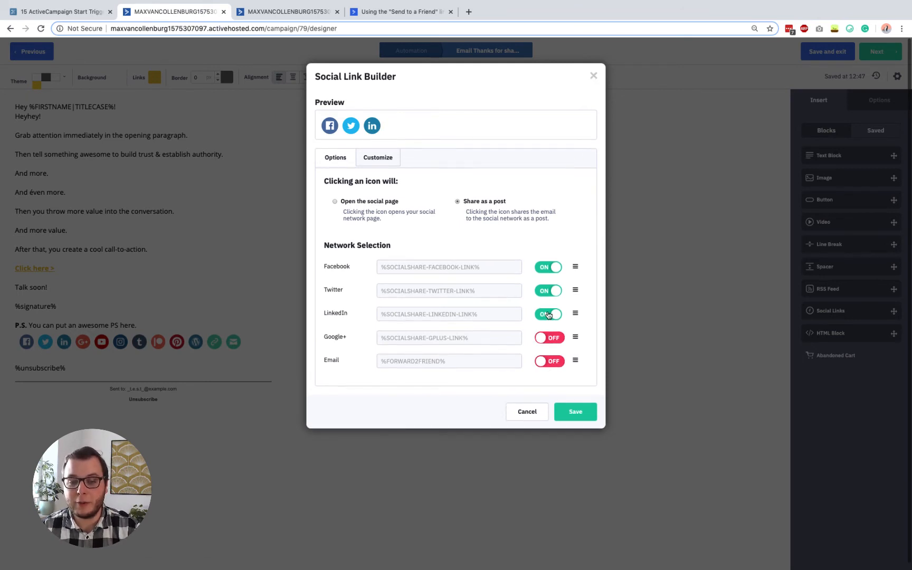
pyautogui.click(549, 315)
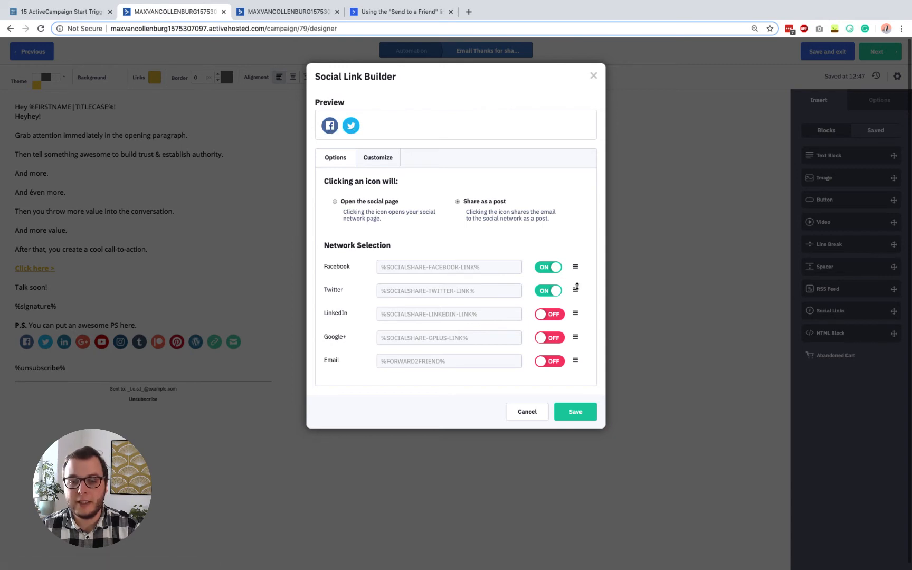
pyautogui.moveTo(575, 289); pyautogui.dragTo(576, 261)
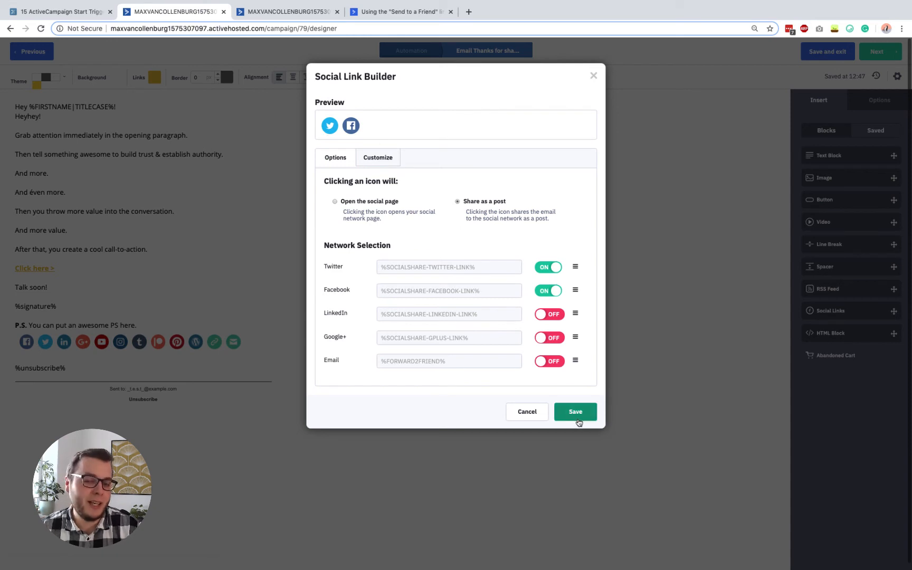
pyautogui.click(578, 417)
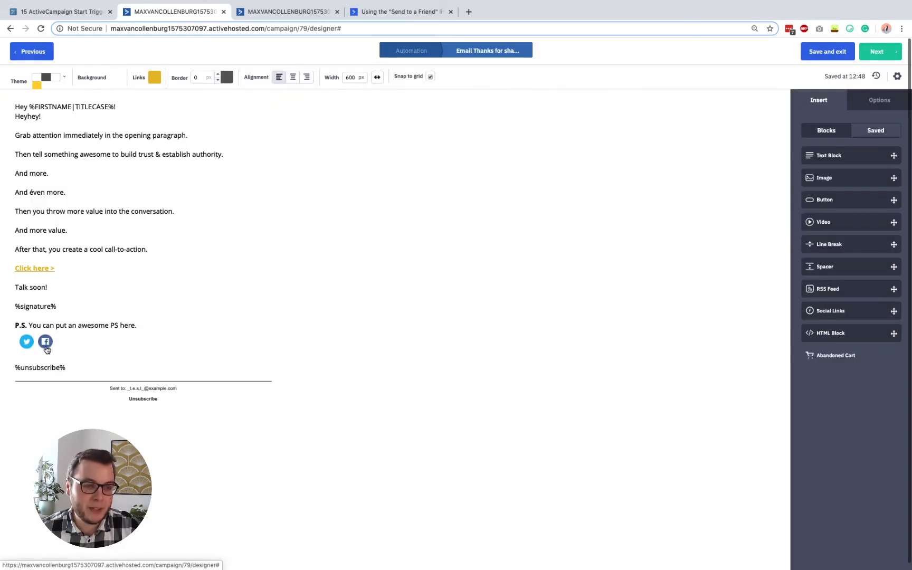
# Step: Return to the automation and delete the "Thanks for sharing :-)" email action and the email-share start trigger
pyautogui.click(412, 51)
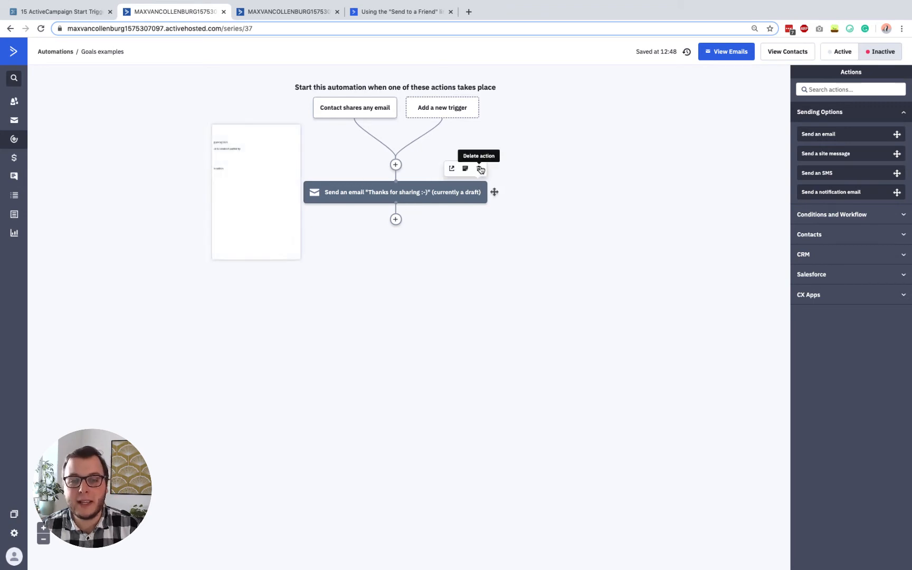
pyautogui.click(480, 168)
pyautogui.click(534, 139)
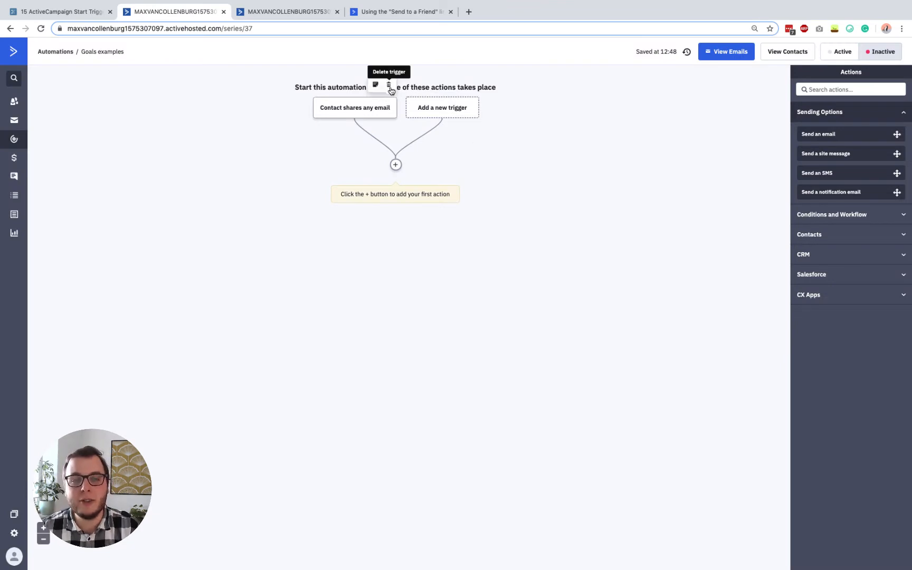
pyautogui.click(389, 86)
pyautogui.click(538, 82)
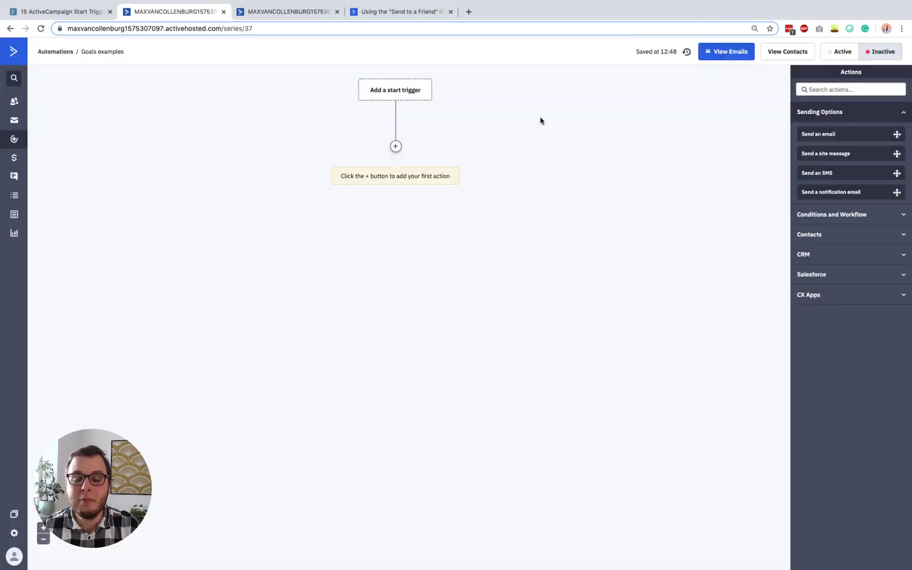
pyautogui.click(395, 147)
pyautogui.click(234, 102)
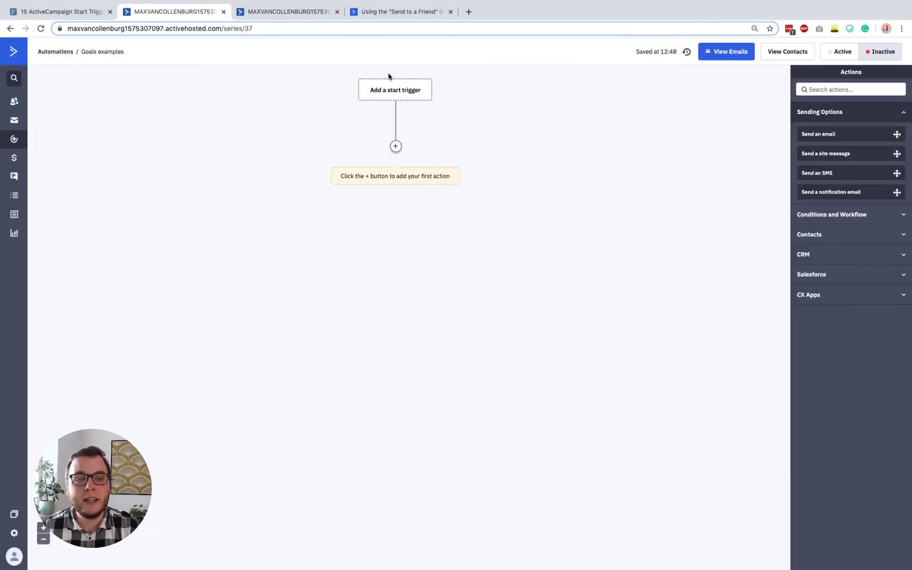
# Step: Add a "Forwards an email" start trigger for any email in any list, with runs set to Multiple Times
pyautogui.click(389, 88)
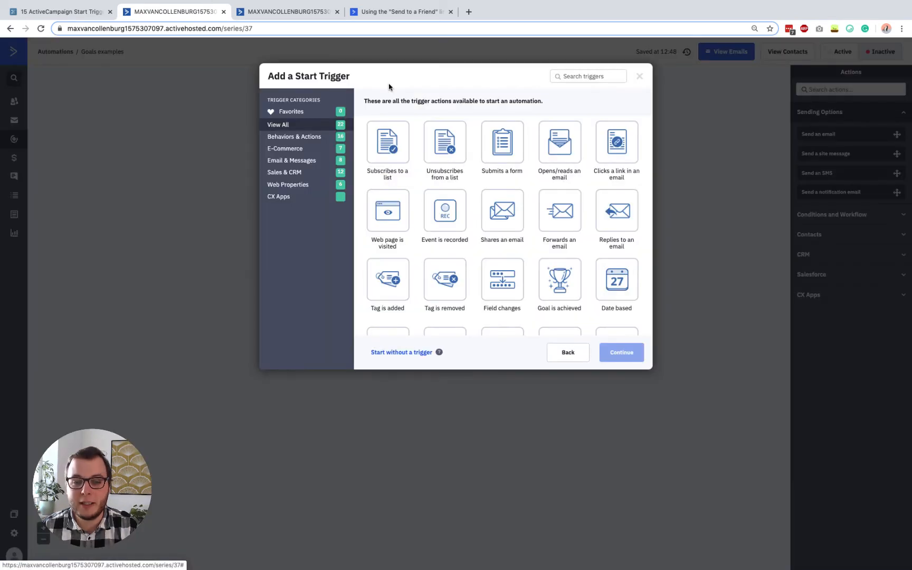
pyautogui.click(559, 215)
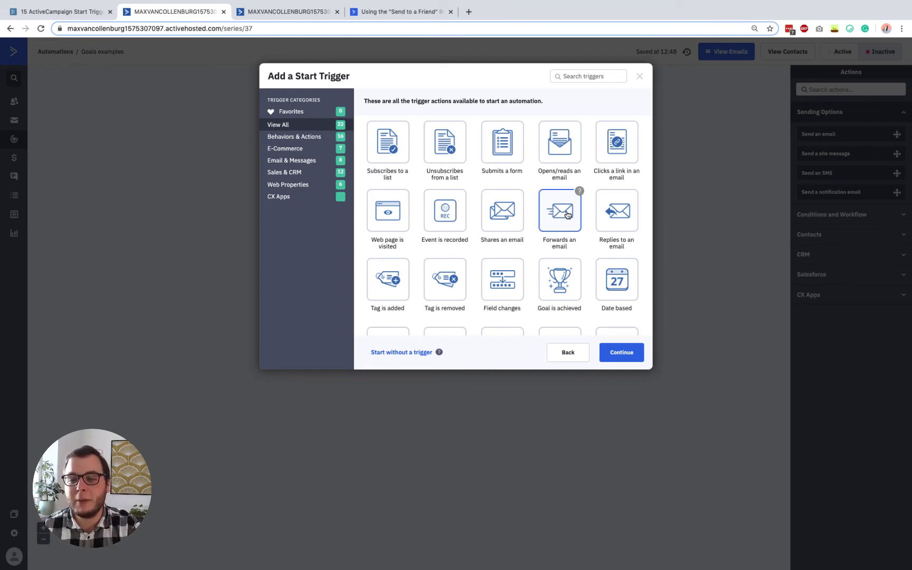
pyautogui.click(629, 359)
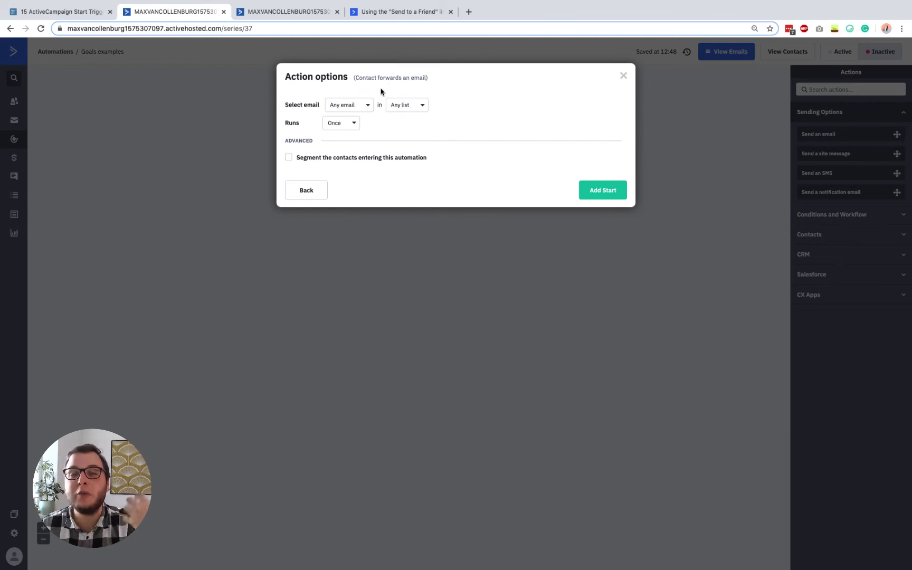
pyautogui.click(343, 108)
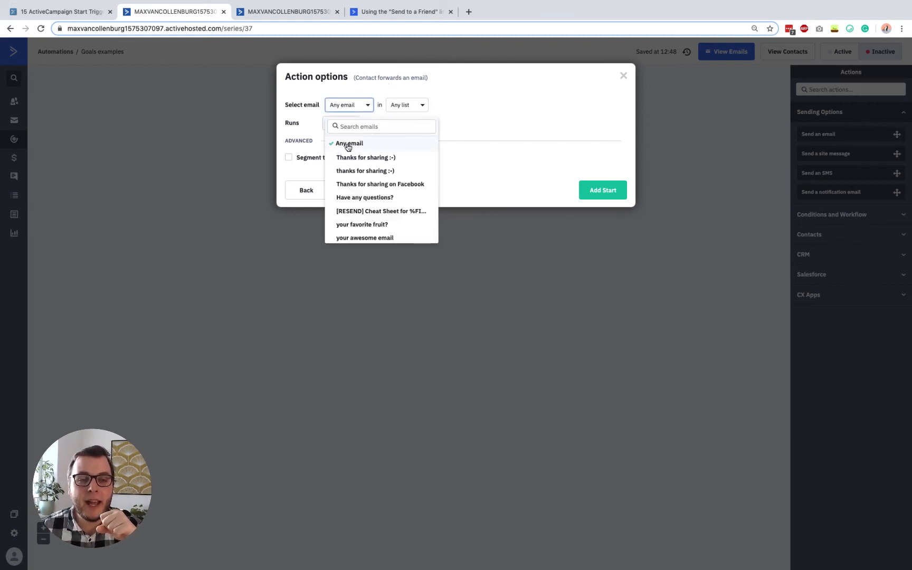
pyautogui.click(474, 115)
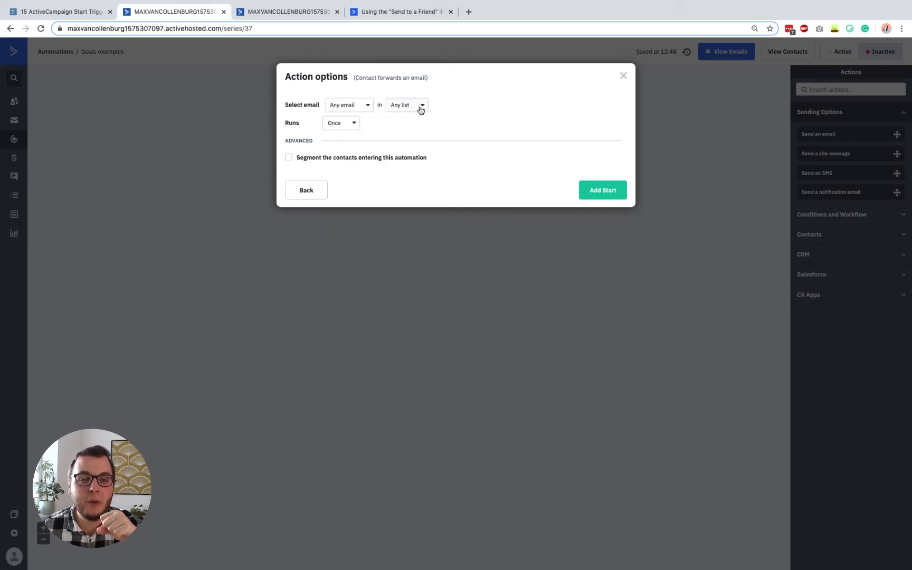
pyautogui.click(393, 103)
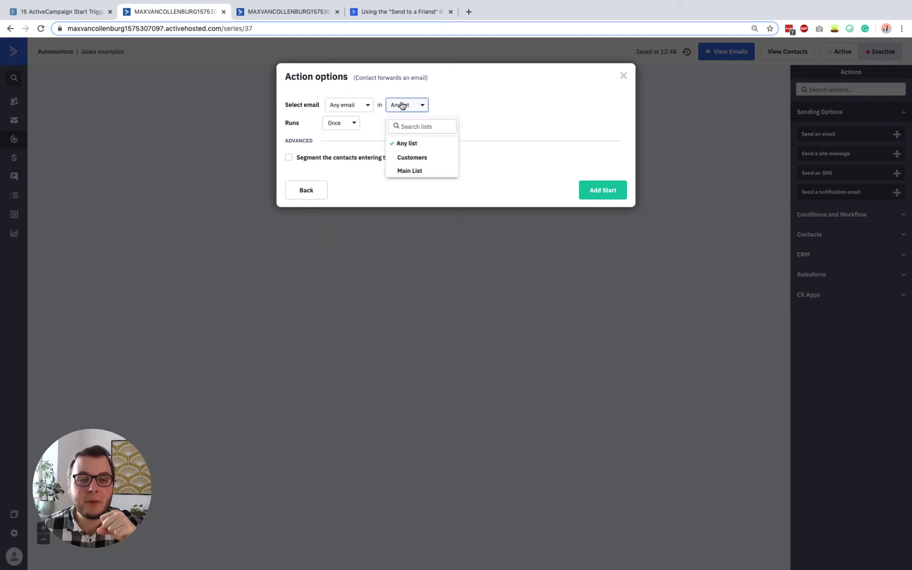
pyautogui.click(443, 114)
pyautogui.click(340, 123)
pyautogui.click(352, 157)
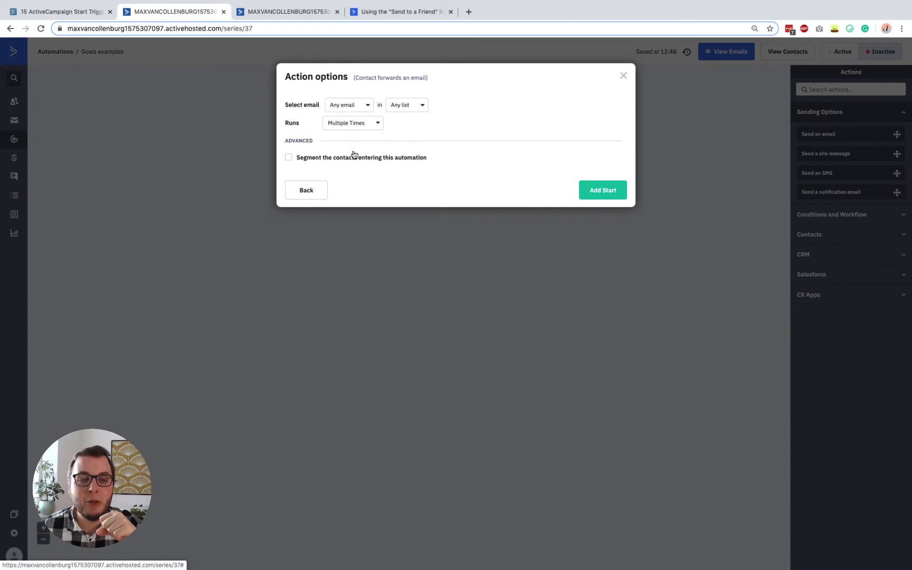
pyautogui.click(590, 187)
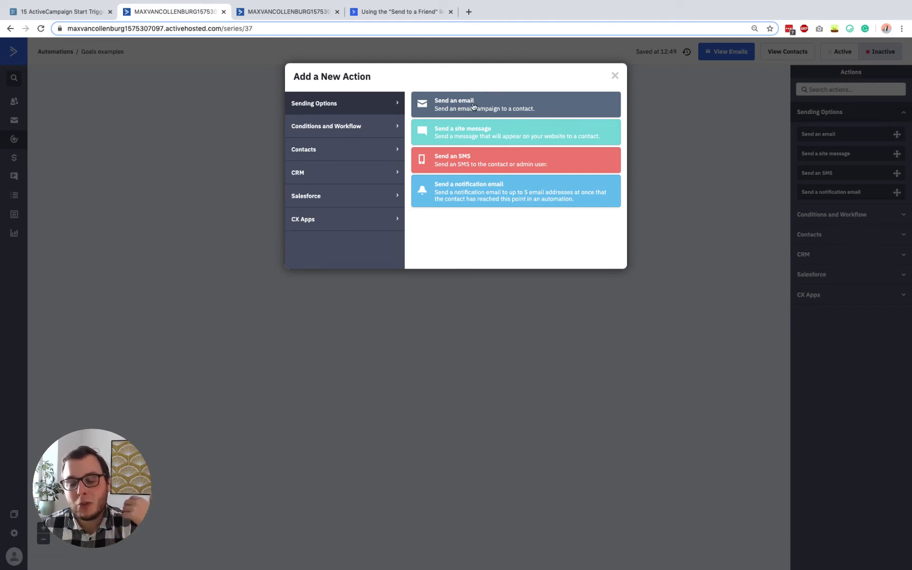
# Step: Review the help article on inserting and using the "Send to a Friend" link, then return to the automation
pyautogui.click(372, 11)
pyautogui.scroll(10, 421, 257)
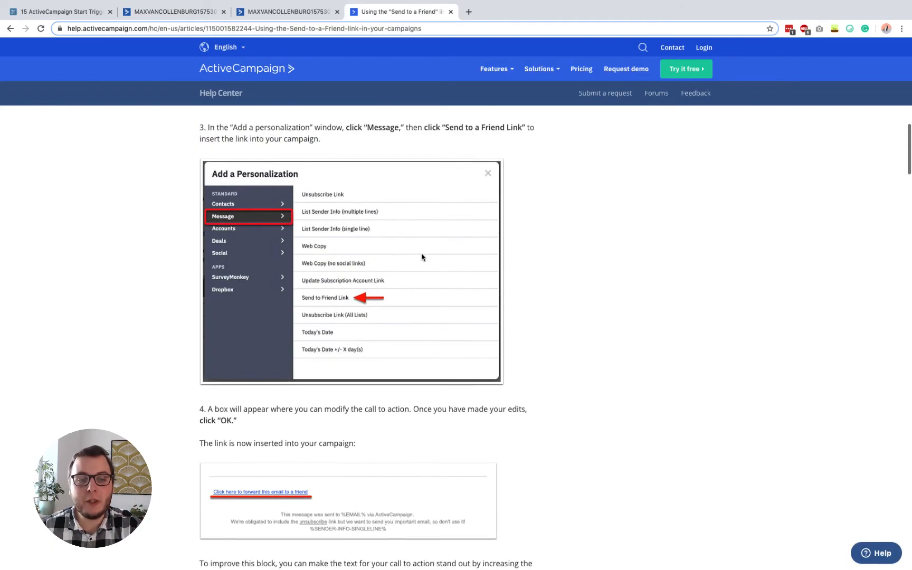
pyautogui.scroll(-5, 421, 258)
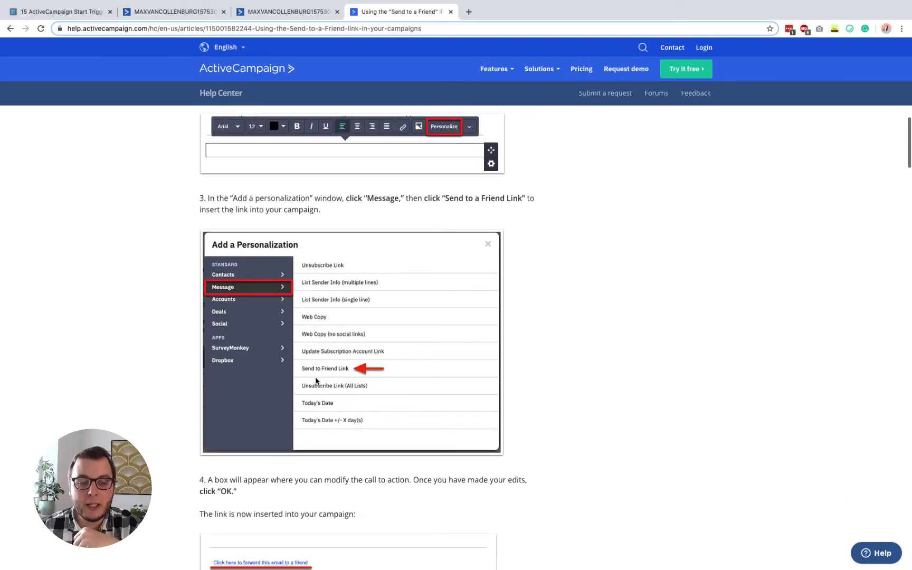
pyautogui.scroll(-5, 363, 374)
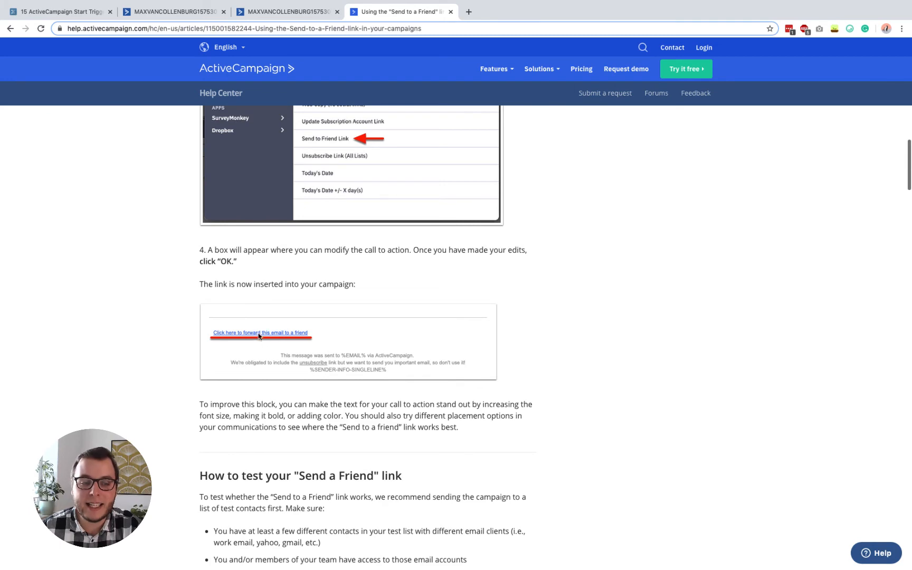
pyautogui.scroll(-10, 258, 336)
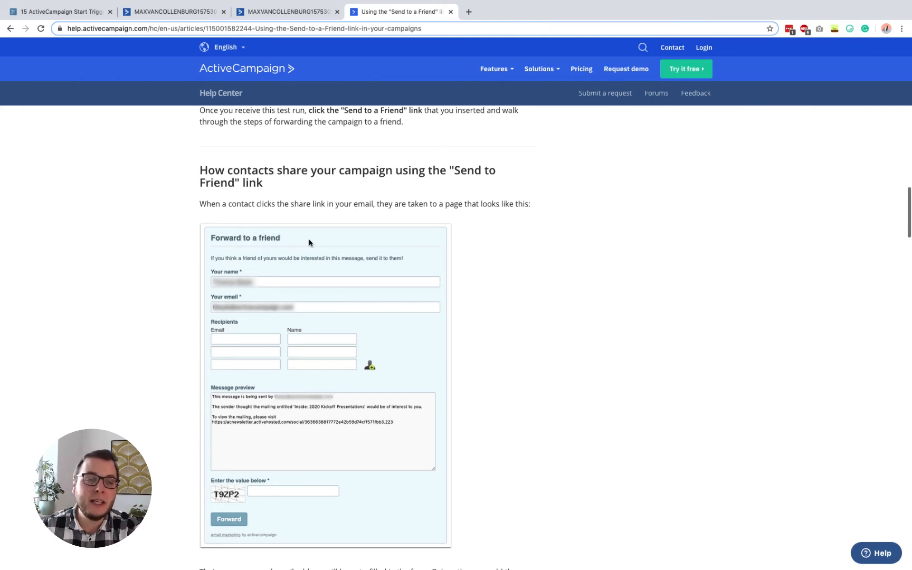
pyautogui.click(210, 13)
pyautogui.click(266, 13)
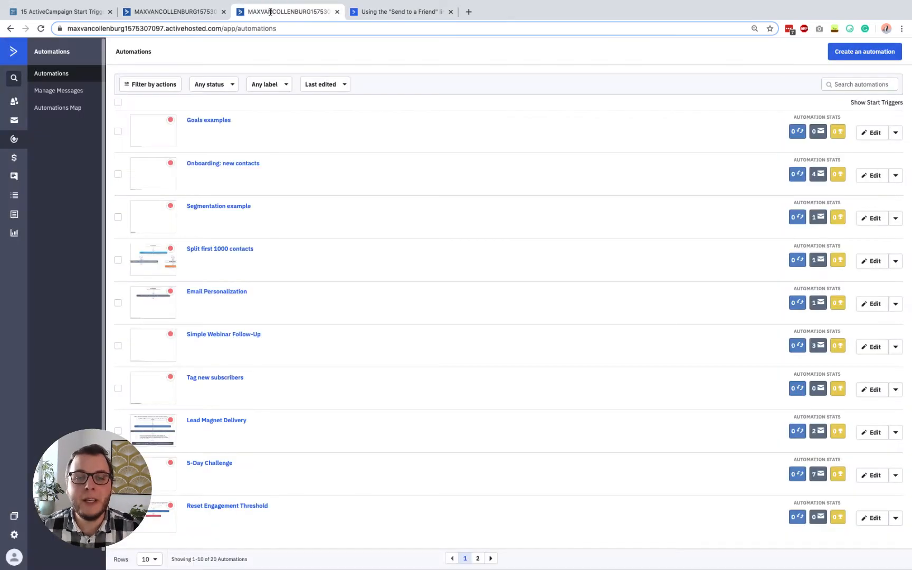
pyautogui.click(198, 14)
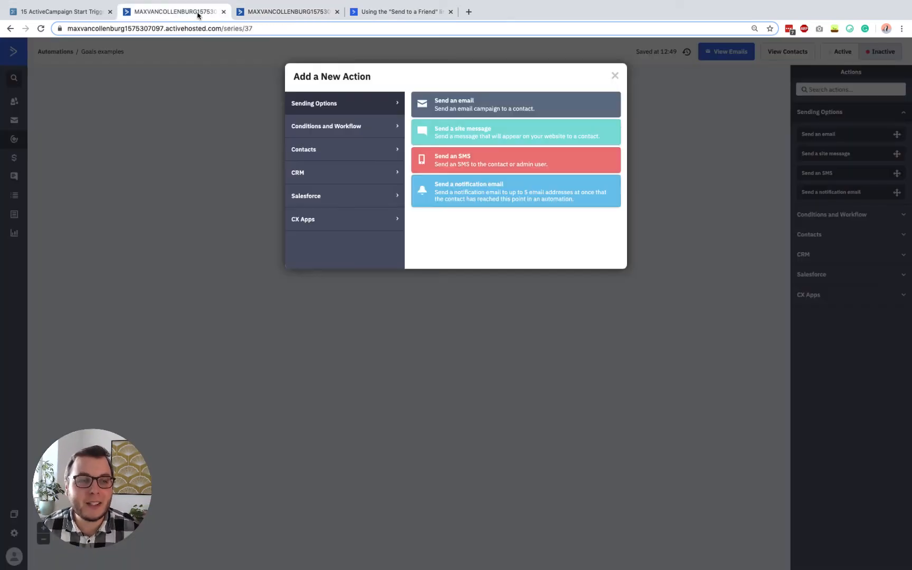
# Step: Dismiss the new action choices, delete the email-forward start trigger and reopen the start trigger choices
pyautogui.click(171, 109)
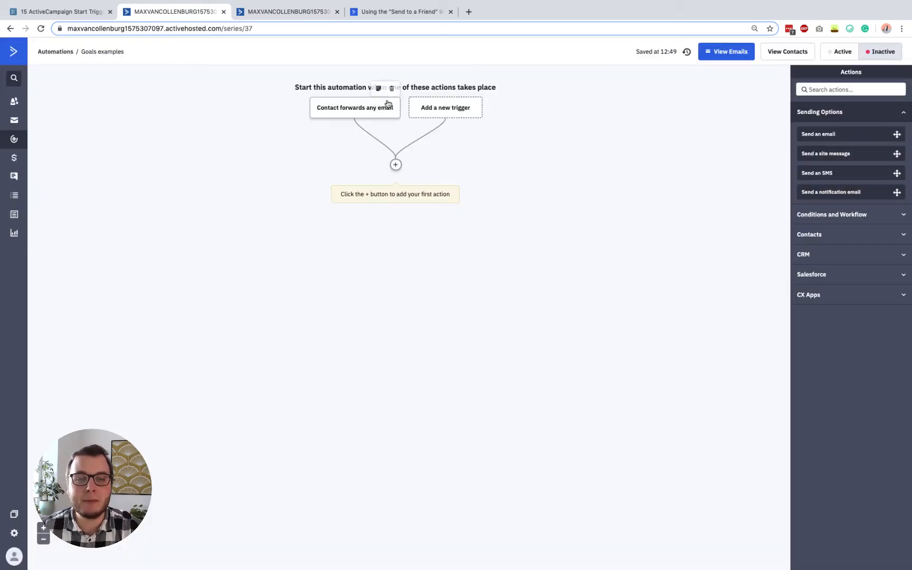
pyautogui.click(393, 87)
pyautogui.click(537, 82)
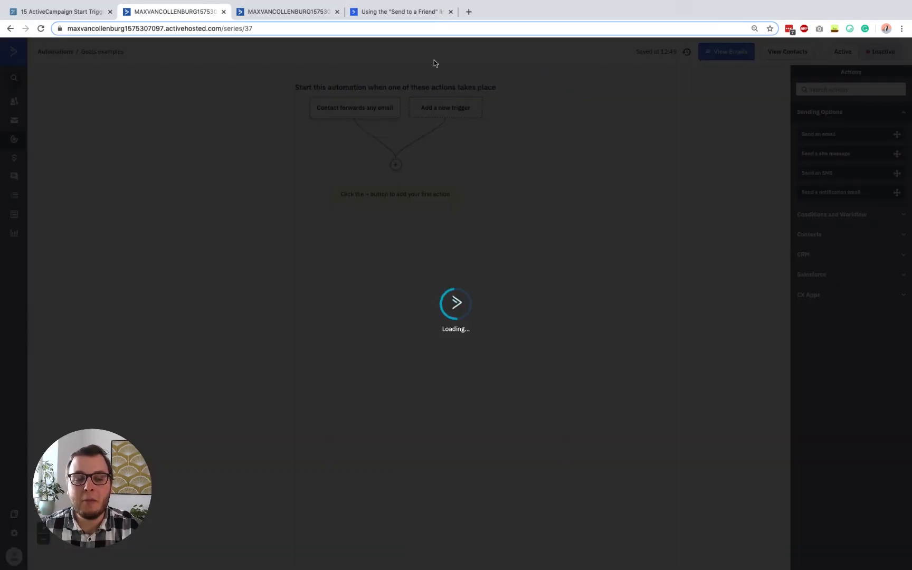
pyautogui.click(261, 118)
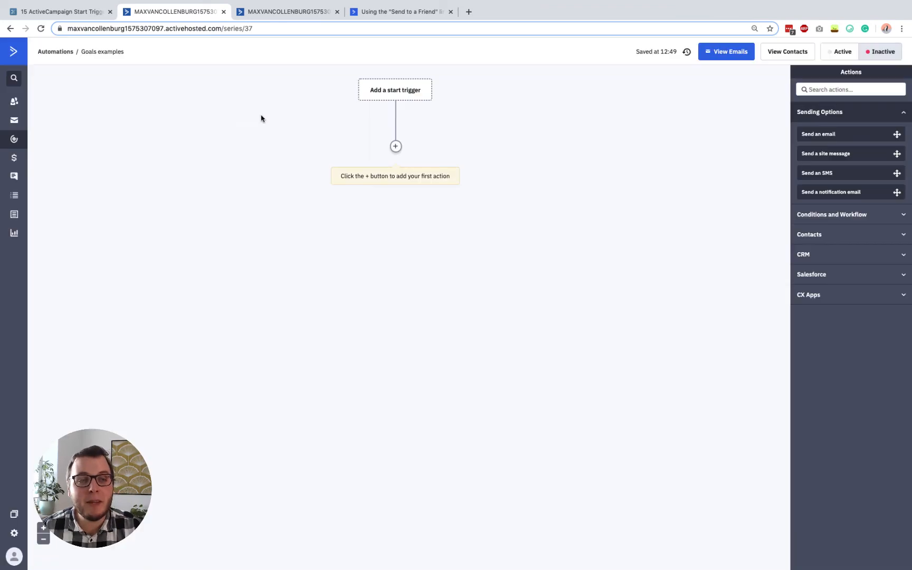
pyautogui.click(412, 91)
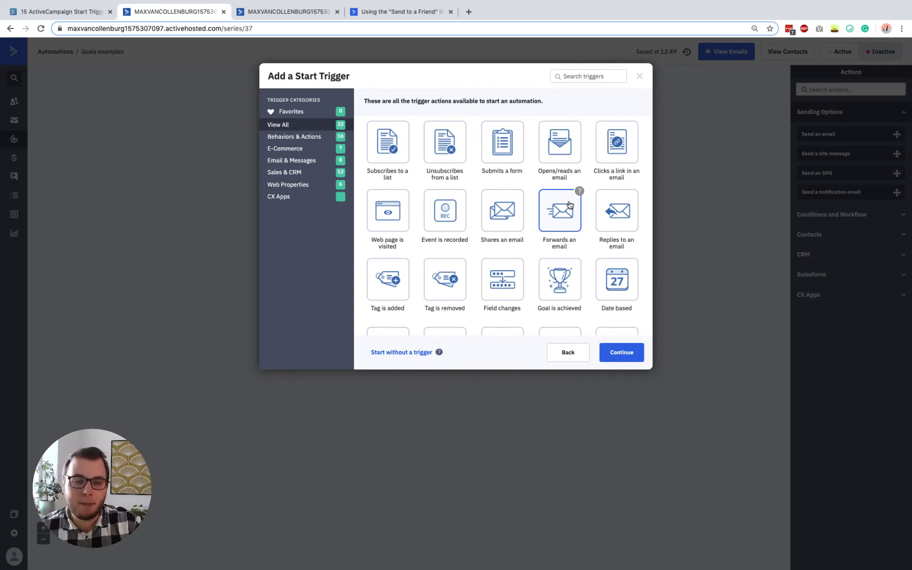
# Step: Add a "Replies to an email" start trigger for the "Welcome - Starting soon" email that runs Once, and dismiss the new action choices
pyautogui.click(613, 207)
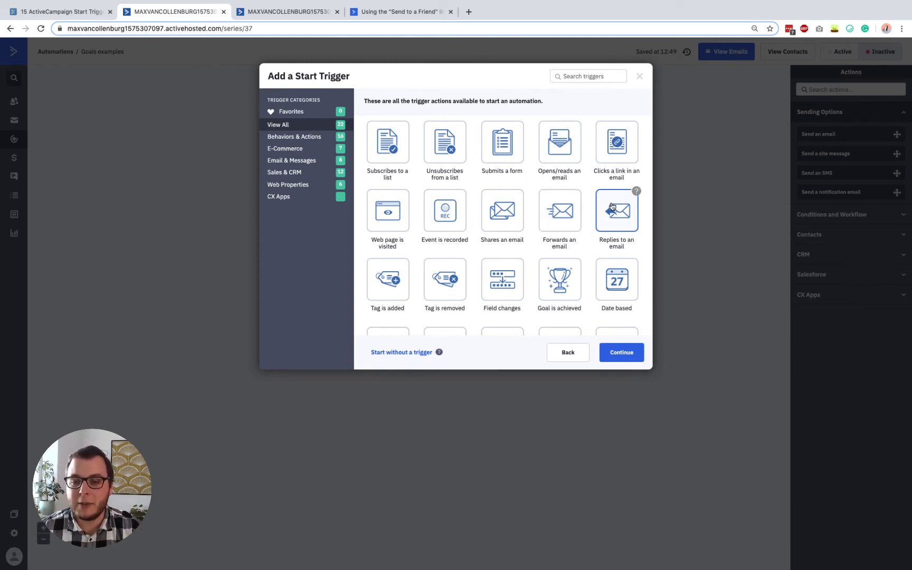
pyautogui.click(635, 353)
pyautogui.click(353, 147)
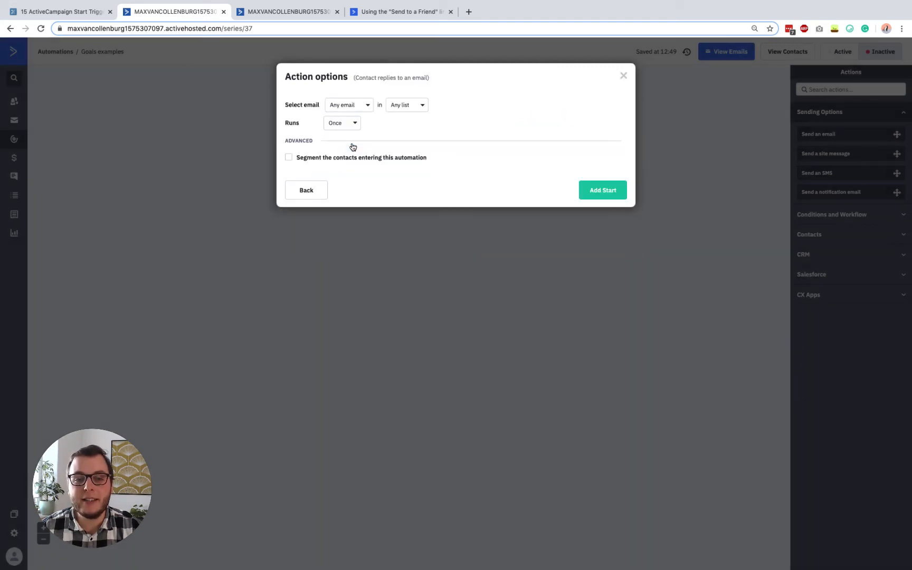
pyautogui.click(363, 112)
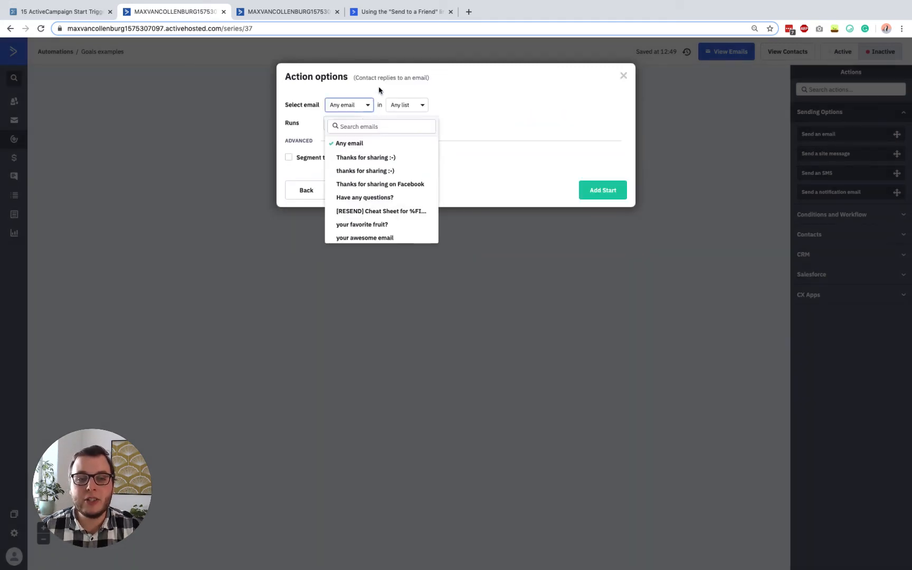
pyautogui.click(381, 91)
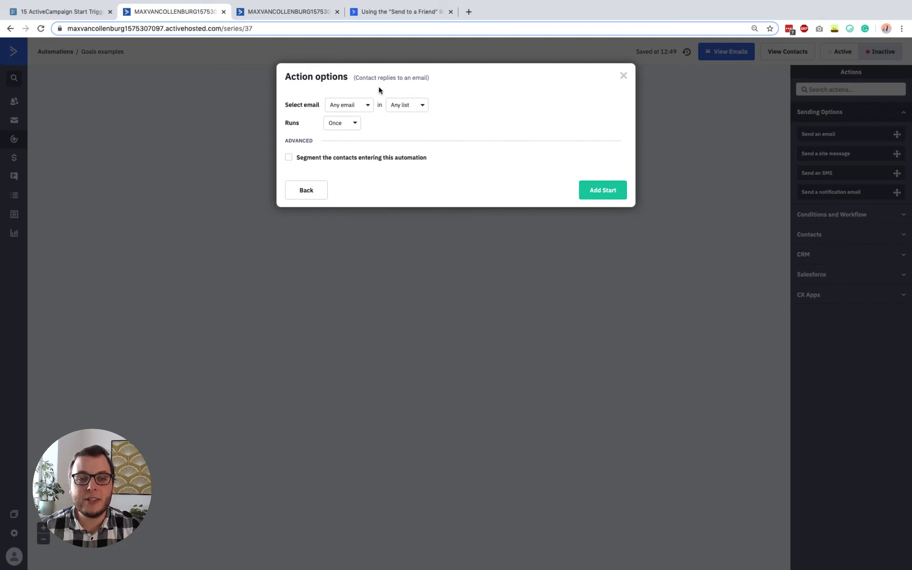
pyautogui.click(356, 110)
pyautogui.scroll(-3, 382, 186)
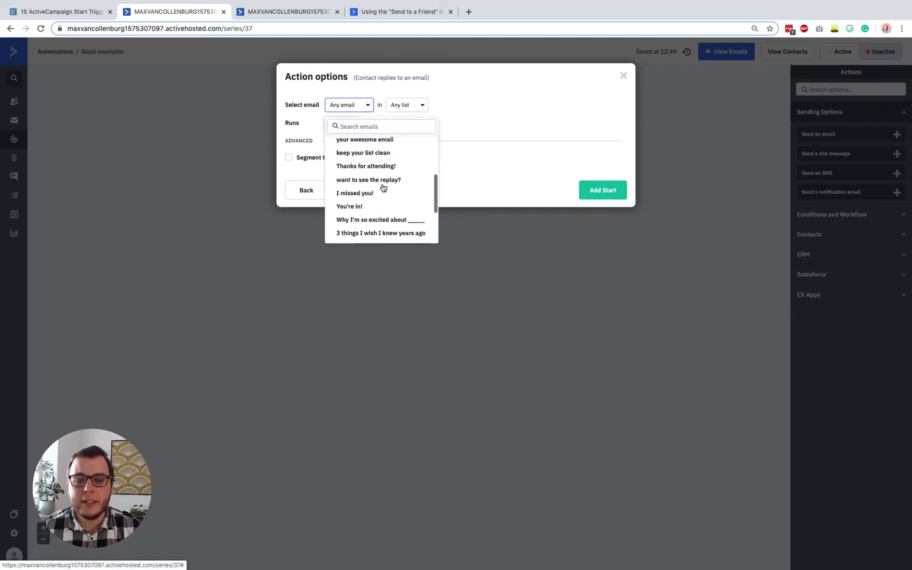
pyautogui.scroll(-1, 382, 187)
pyautogui.scroll(-2, 362, 176)
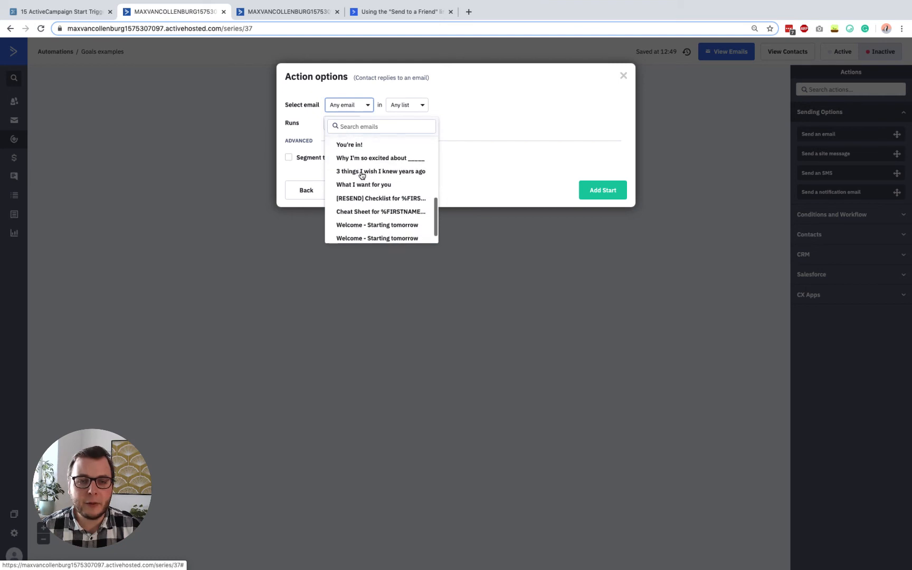
pyautogui.scroll(-1, 362, 175)
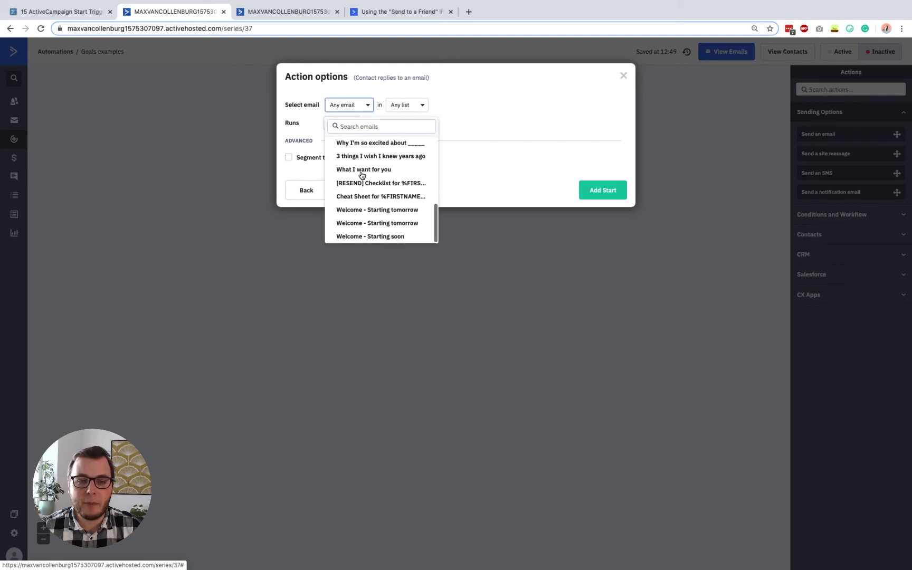
pyautogui.click(375, 237)
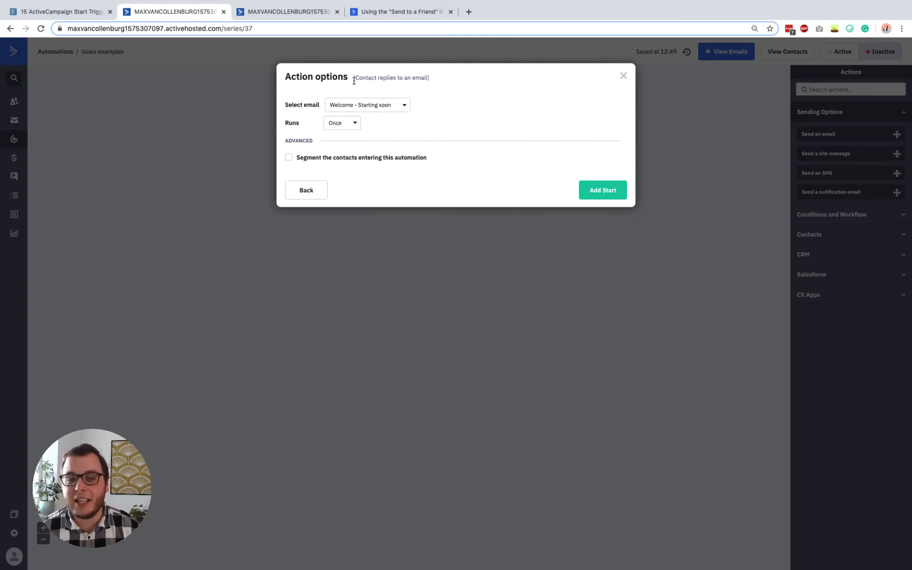
pyautogui.click(604, 195)
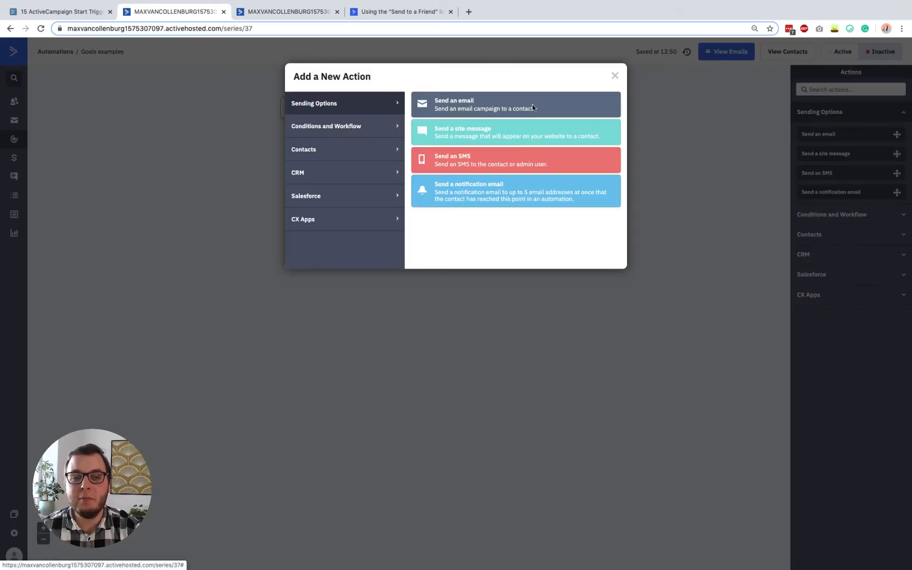
pyautogui.click(705, 141)
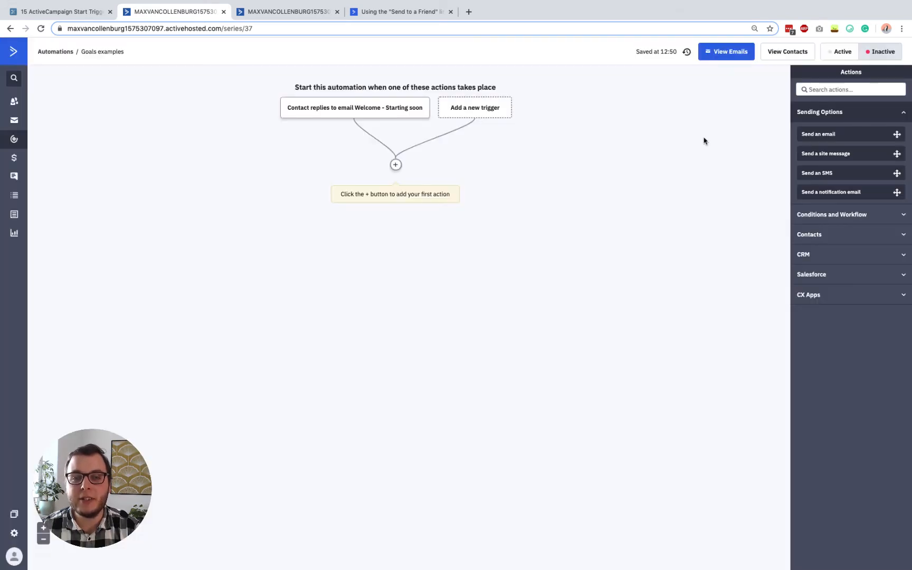
# Step: Look through the Sending Options, Conditions and Workflow, and Contacts choices for a first action, then close them
pyautogui.click(395, 165)
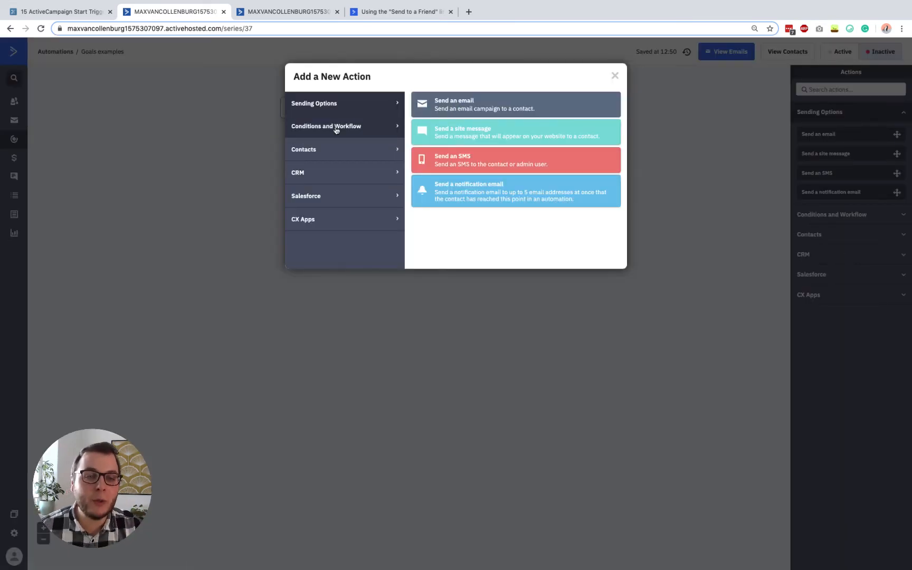
pyautogui.click(178, 149)
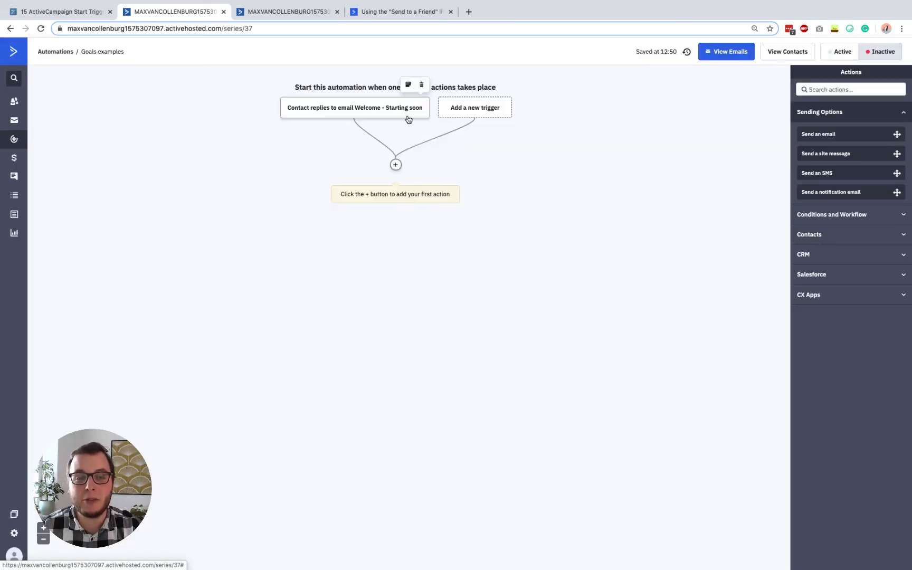
pyautogui.click(395, 165)
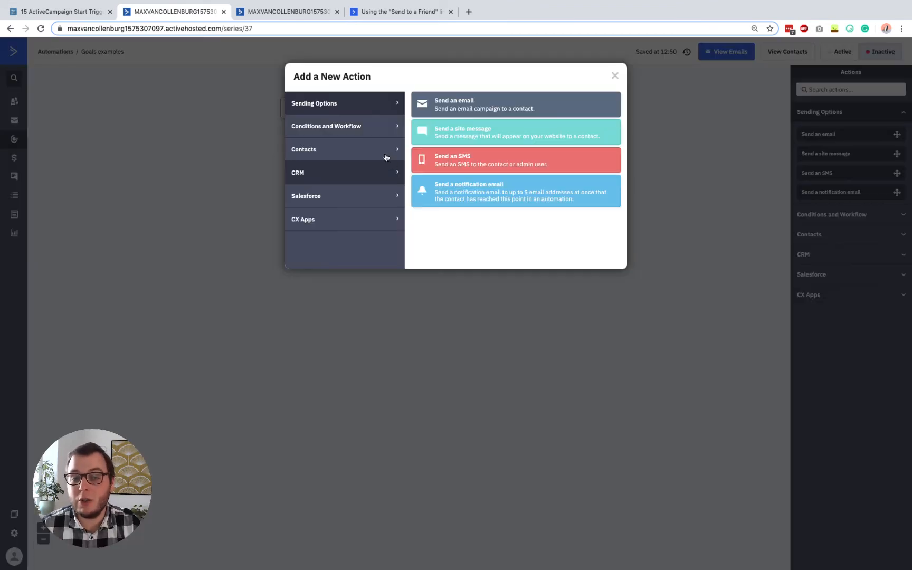
pyautogui.click(359, 128)
pyautogui.click(367, 150)
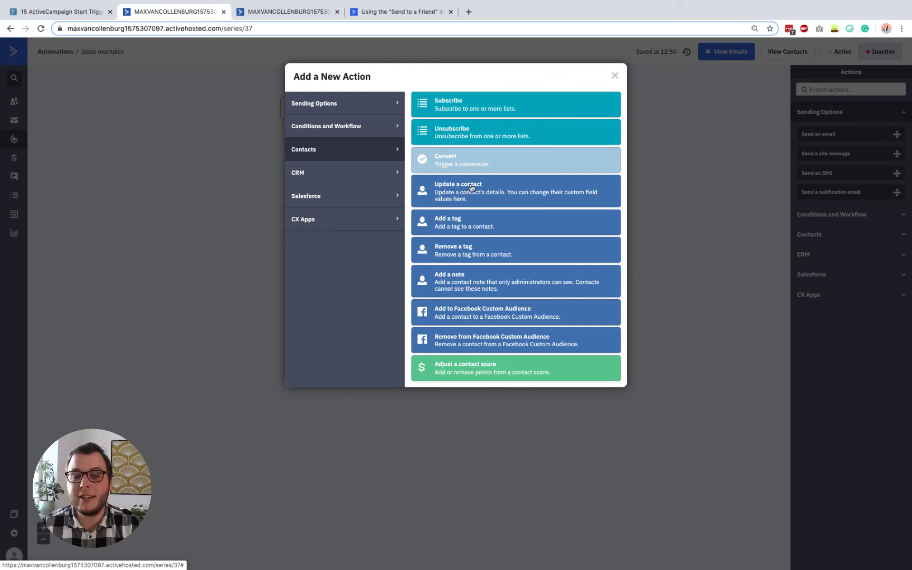
pyautogui.click(697, 157)
pyautogui.moveTo(401, 102)
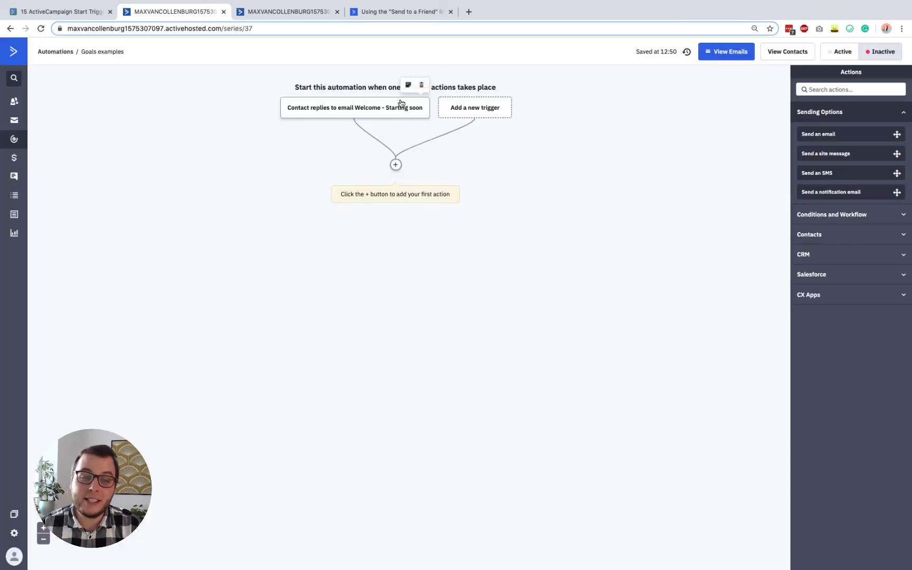
pyautogui.click(422, 86)
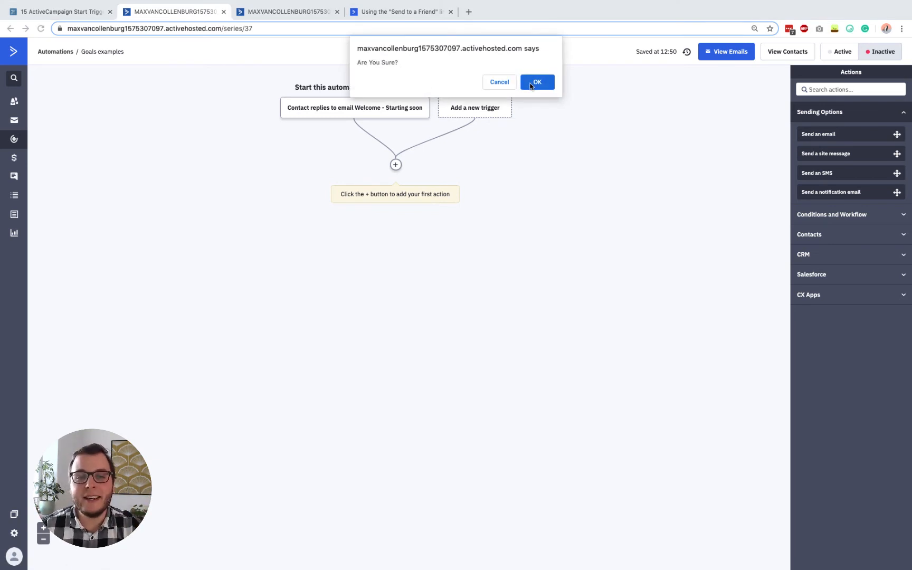
pyautogui.click(499, 83)
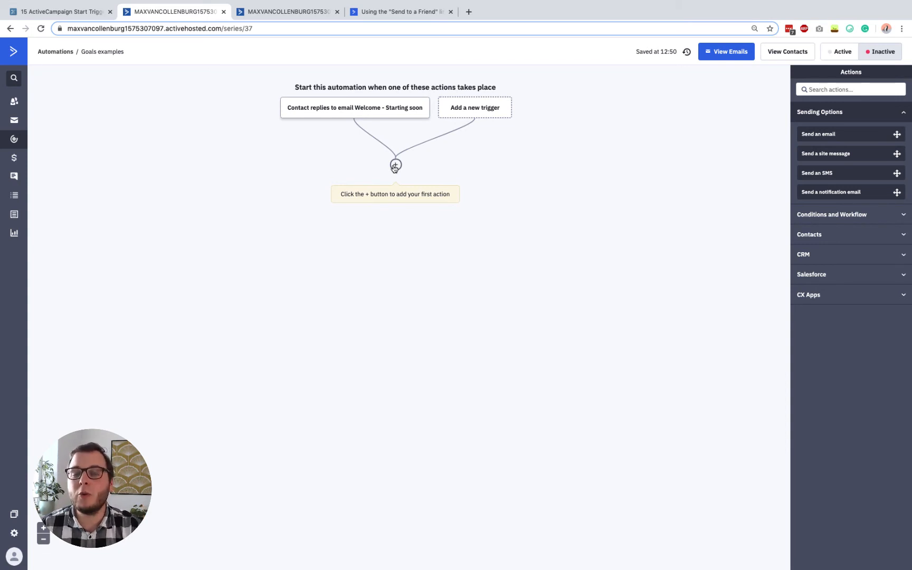
# Step: Add a "Send an email" action below the reply trigger and create a new email named "reg" for it
pyautogui.click(395, 167)
pyautogui.click(374, 125)
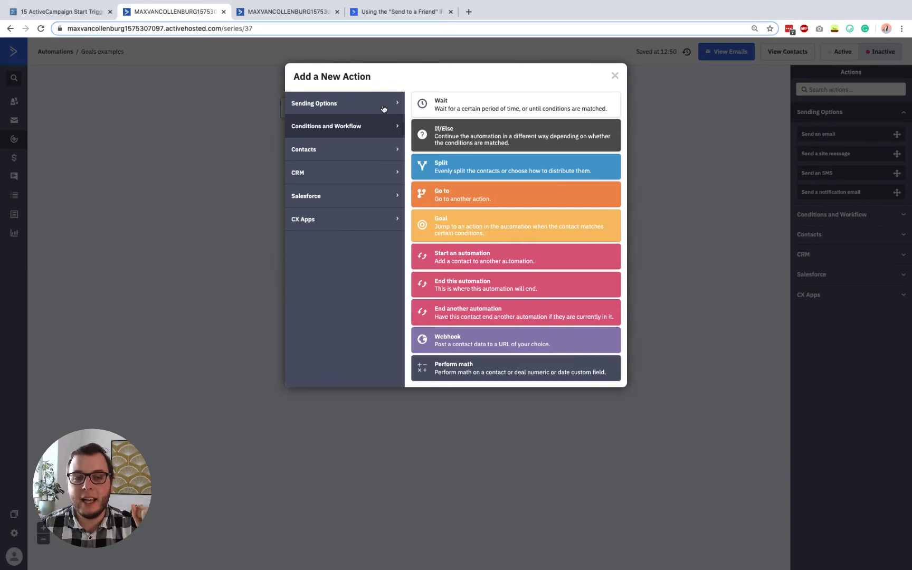
pyautogui.click(383, 110)
pyautogui.click(449, 103)
pyautogui.click(321, 160)
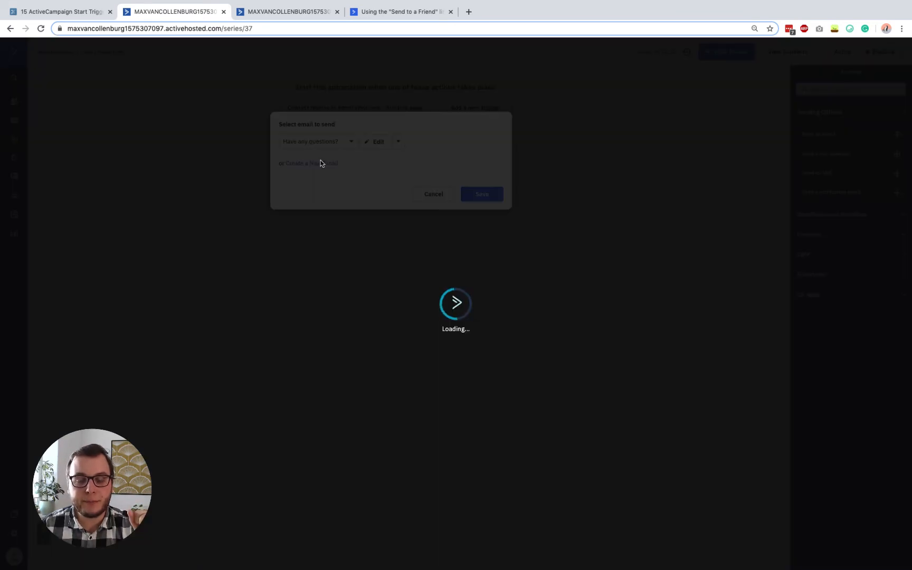
pyautogui.click(311, 186)
pyautogui.write('rog')
pyautogui.click(486, 224)
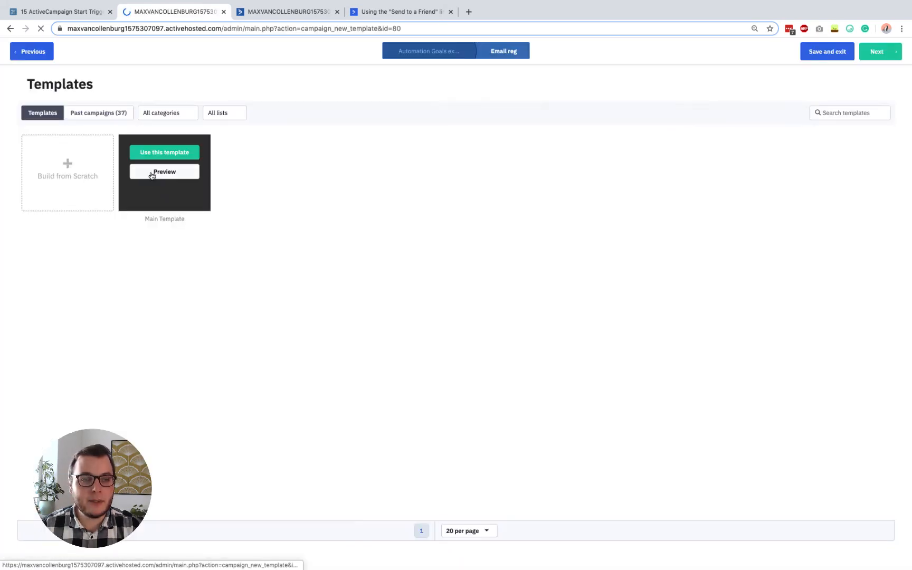
# Step: Base the new email on the Main Template with the subject "erg"
pyautogui.click(161, 153)
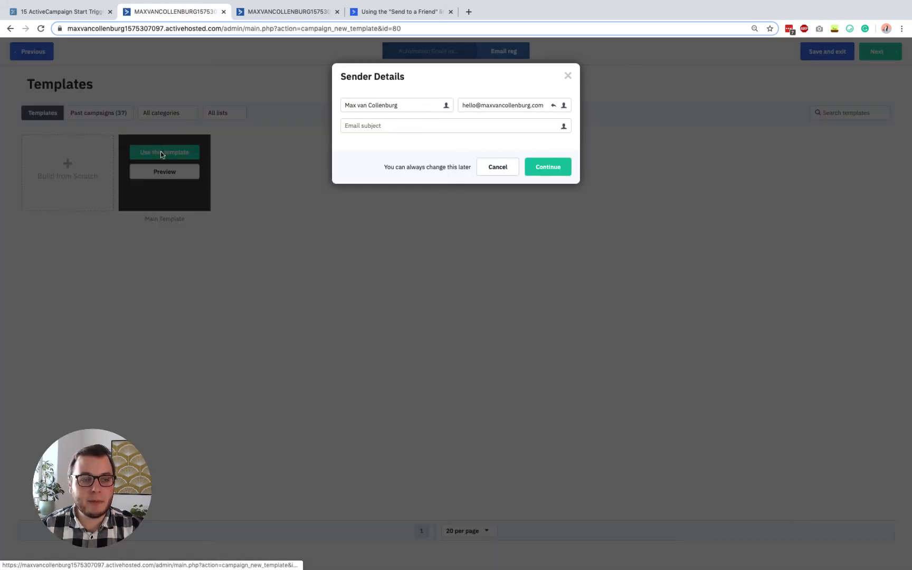
pyautogui.click(420, 126)
pyautogui.write('reg')
pyautogui.click(541, 168)
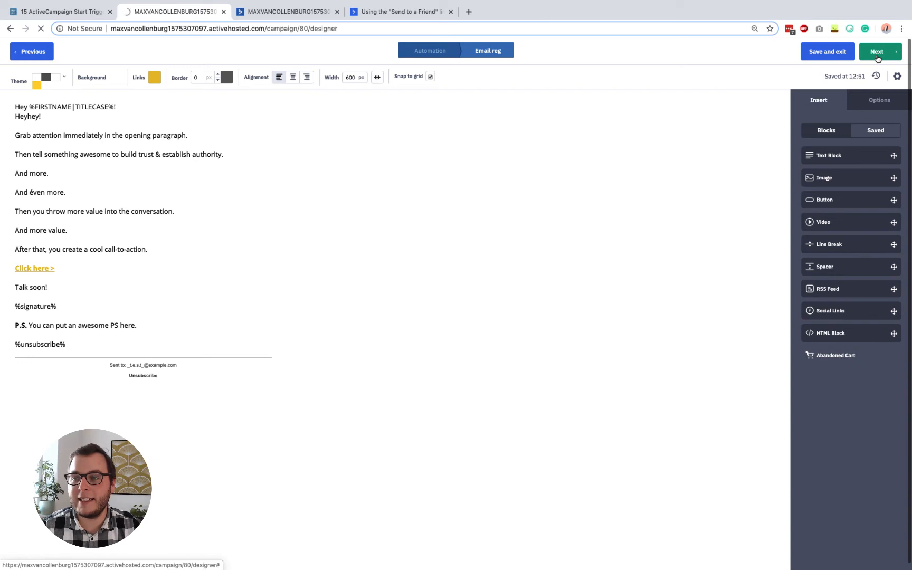
# Step: Proceed to the email's summary and turn on Reply Tracking, accepting the changed ReplyTo address
pyautogui.click(878, 53)
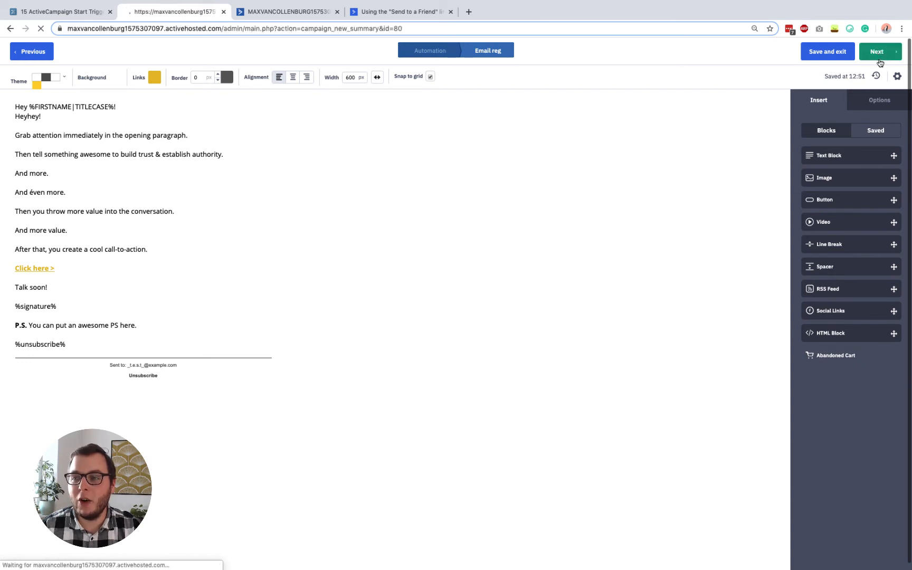
pyautogui.scroll(-2, 633, 211)
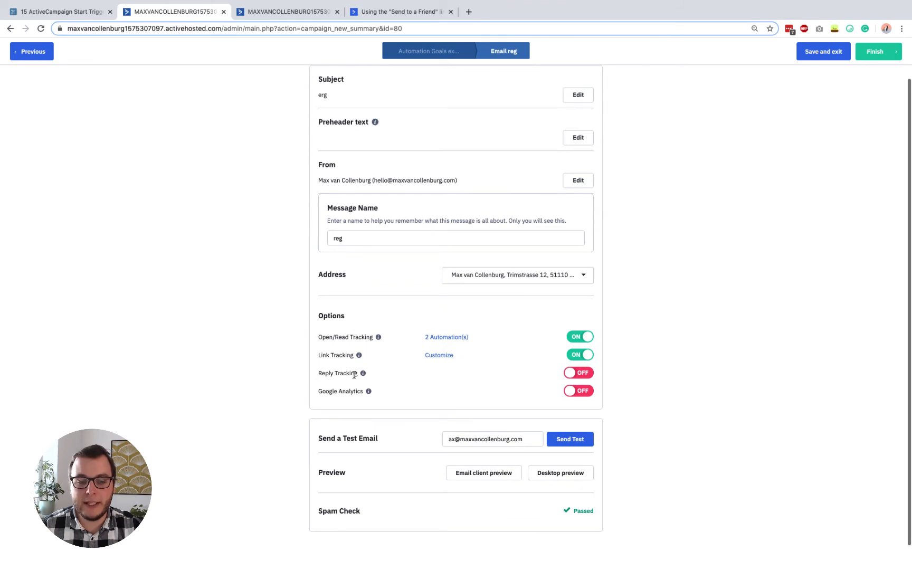
pyautogui.moveTo(325, 338); pyautogui.dragTo(331, 362)
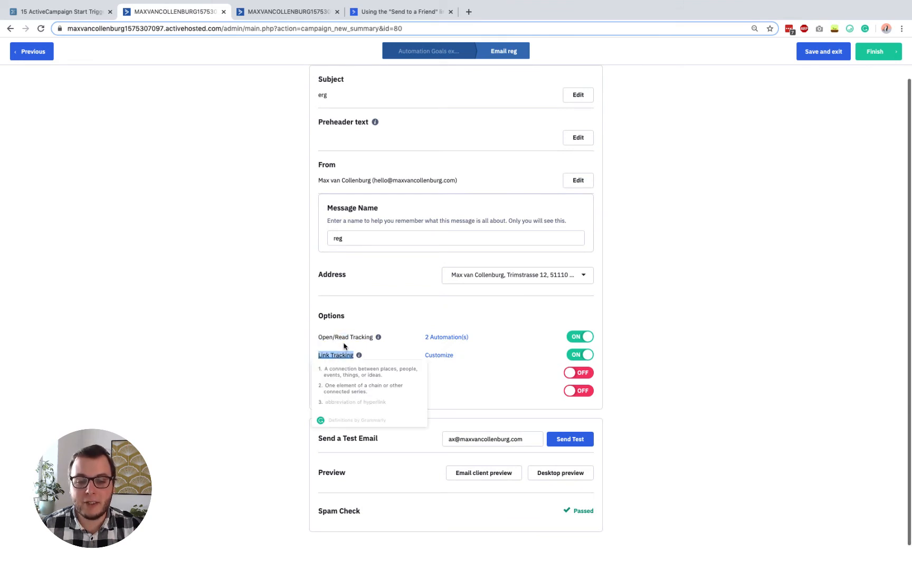
pyautogui.click(346, 346)
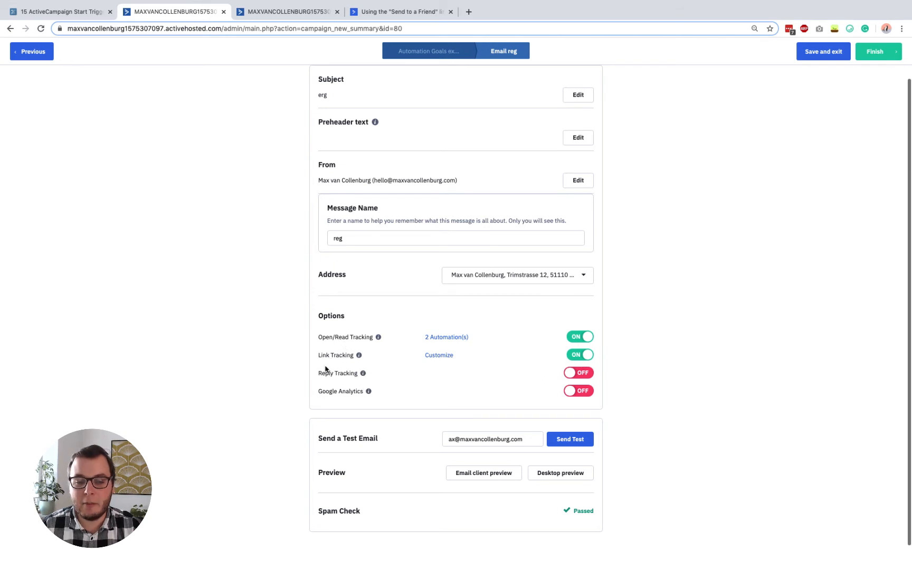
pyautogui.click(578, 374)
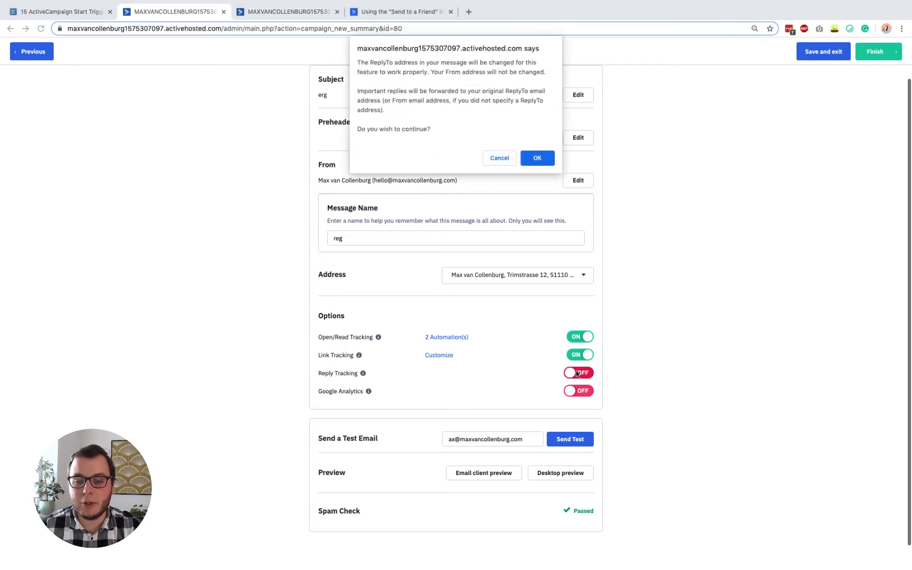
pyautogui.click(537, 158)
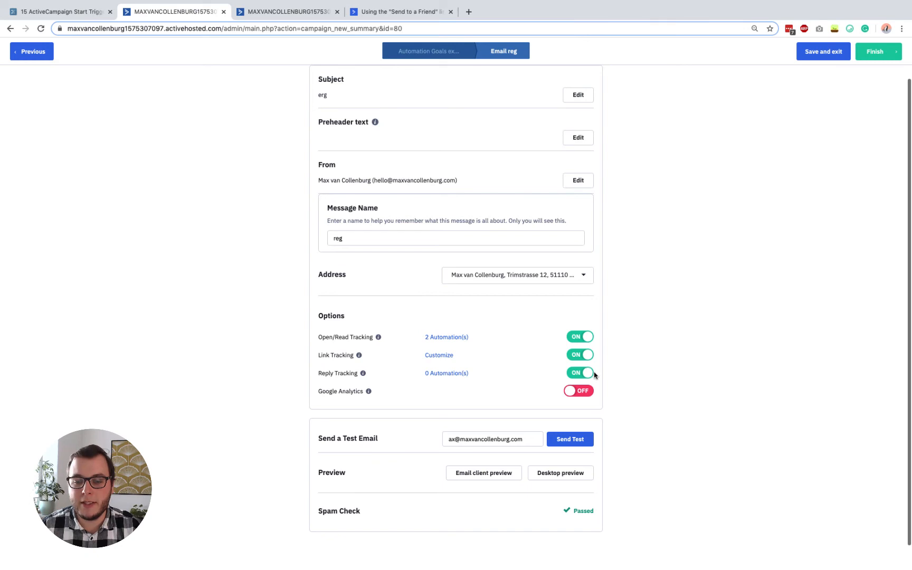
# Step: Return to the automation and delete the "reg" email action and the email-reply start trigger
pyautogui.click(445, 54)
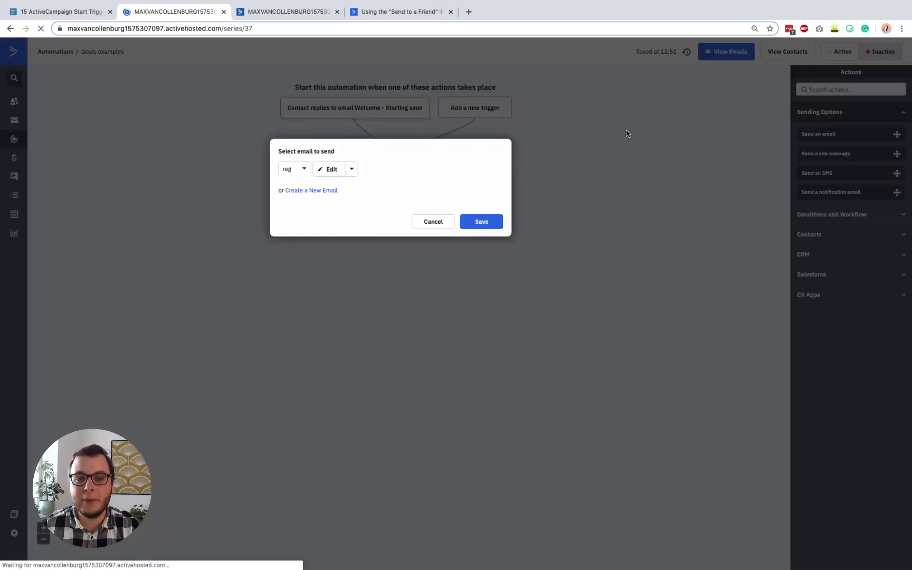
pyautogui.click(627, 130)
pyautogui.click(453, 169)
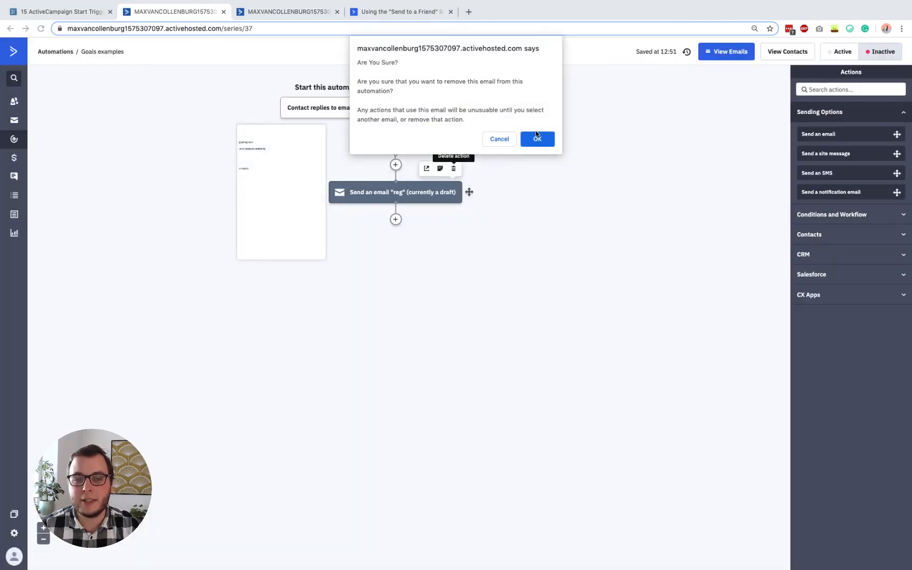
pyautogui.click(536, 138)
pyautogui.click(422, 82)
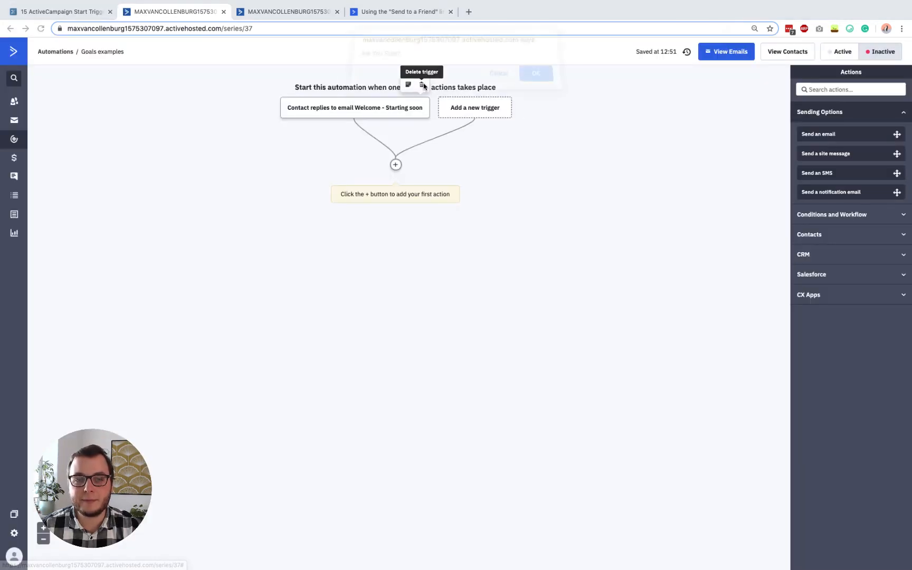
pyautogui.click(535, 83)
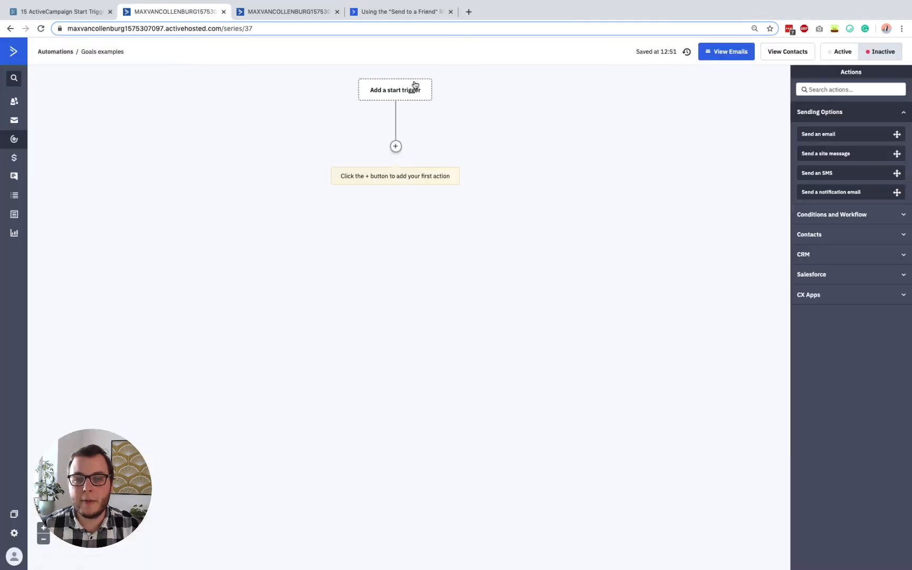
# Step: Choose the "Tag is added" start trigger and review its tag field and run-frequency options
pyautogui.click(408, 88)
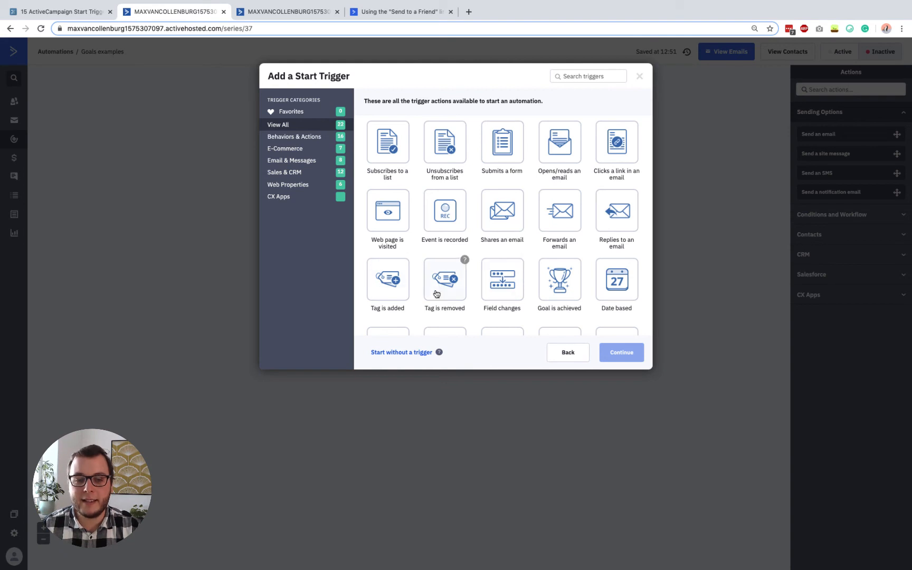
pyautogui.click(390, 287)
pyautogui.click(611, 352)
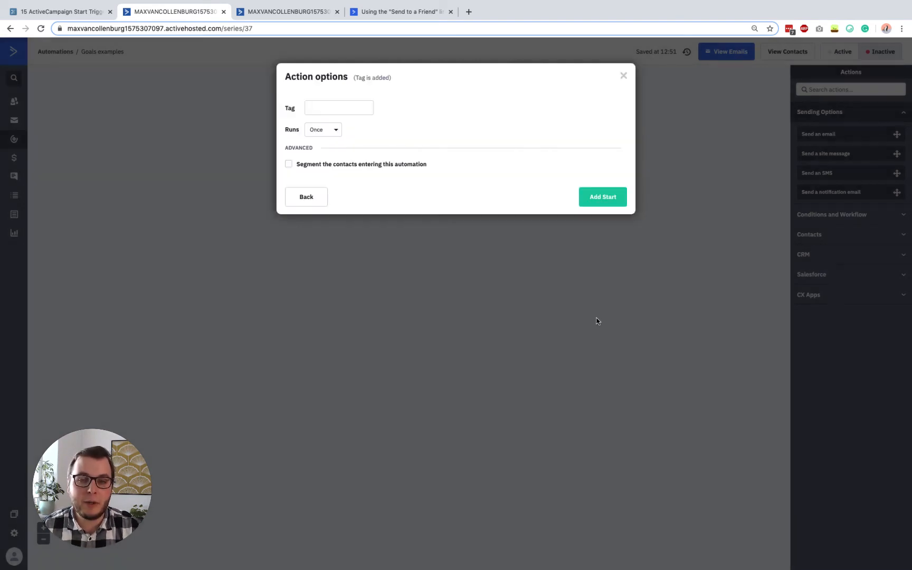
pyautogui.click(338, 105)
pyautogui.click(321, 129)
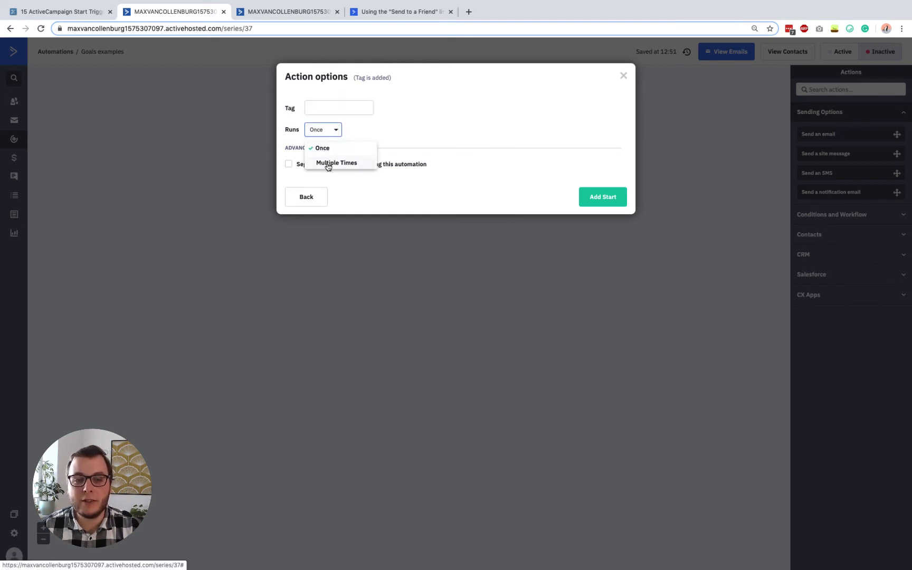
pyautogui.click(411, 110)
pyautogui.click(352, 107)
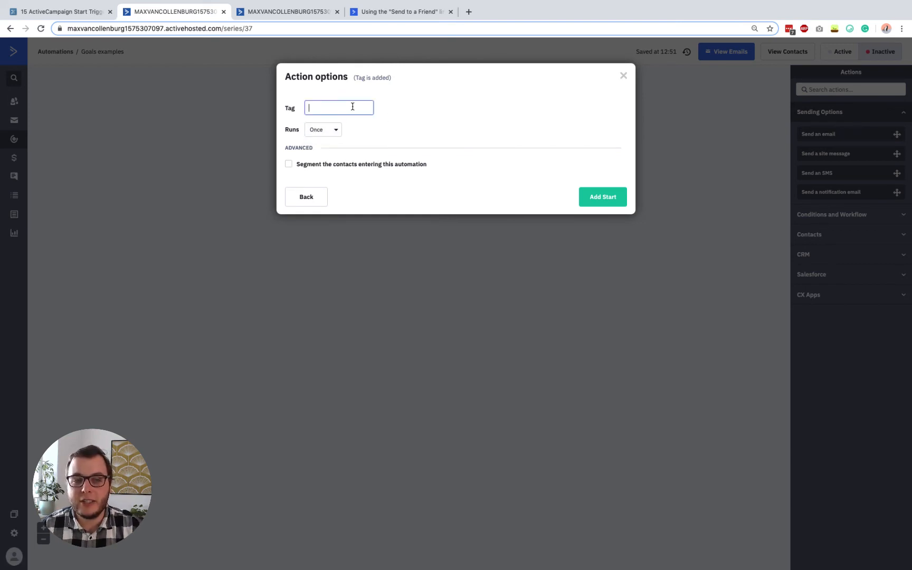
# Step: Open the Lead Magnet Delivery automation in a separate browser tab and examine its tag trigger and the actions that follow it
pyautogui.click(295, 12)
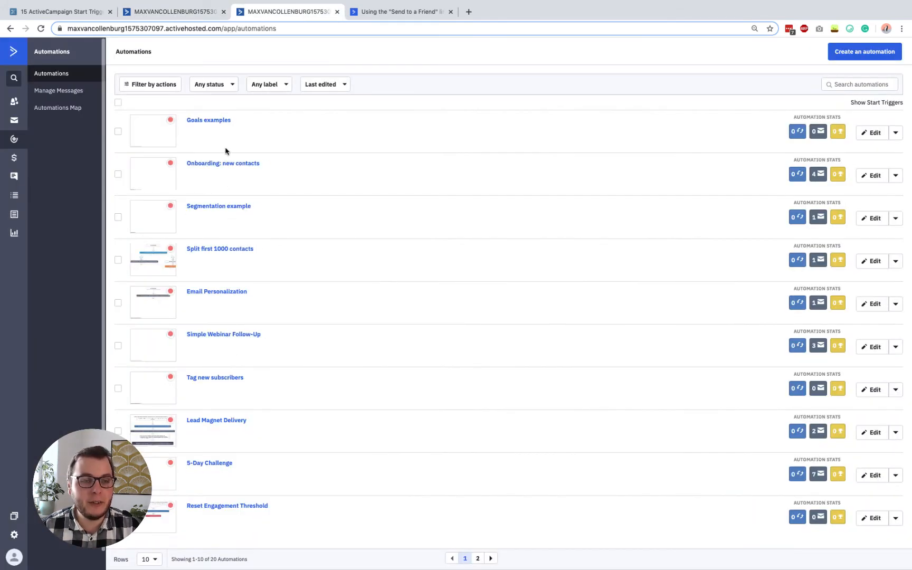
pyautogui.scroll(-1, 250, 326)
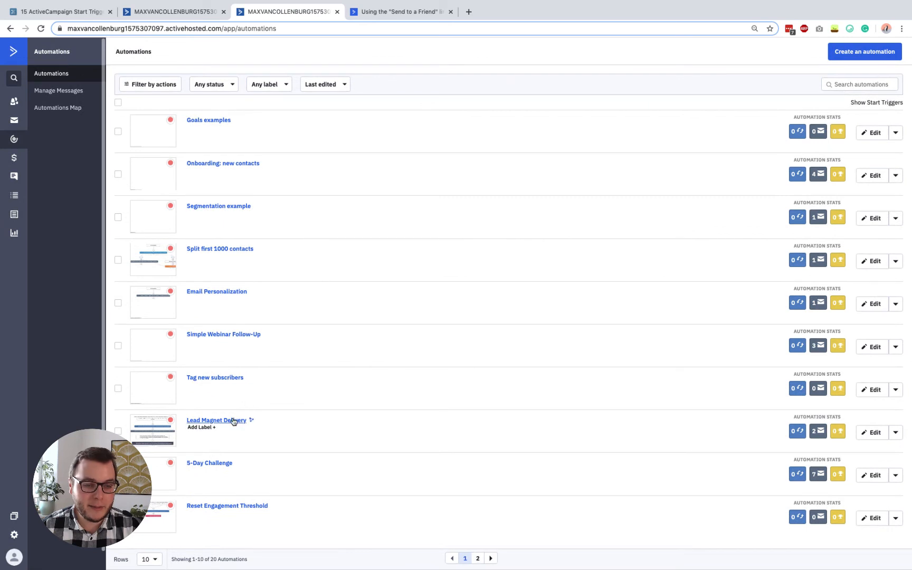
pyautogui.keyDown('super'); pyautogui.click(232, 421); pyautogui.keyUp('super')
pyautogui.moveTo(372, 17); pyautogui.dragTo(295, 12)
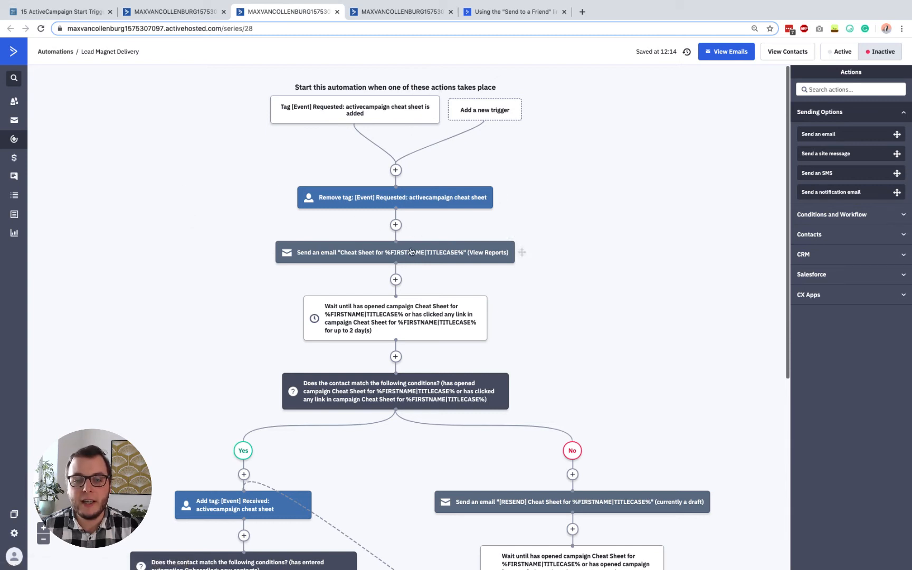
pyautogui.scroll(-3, 412, 254)
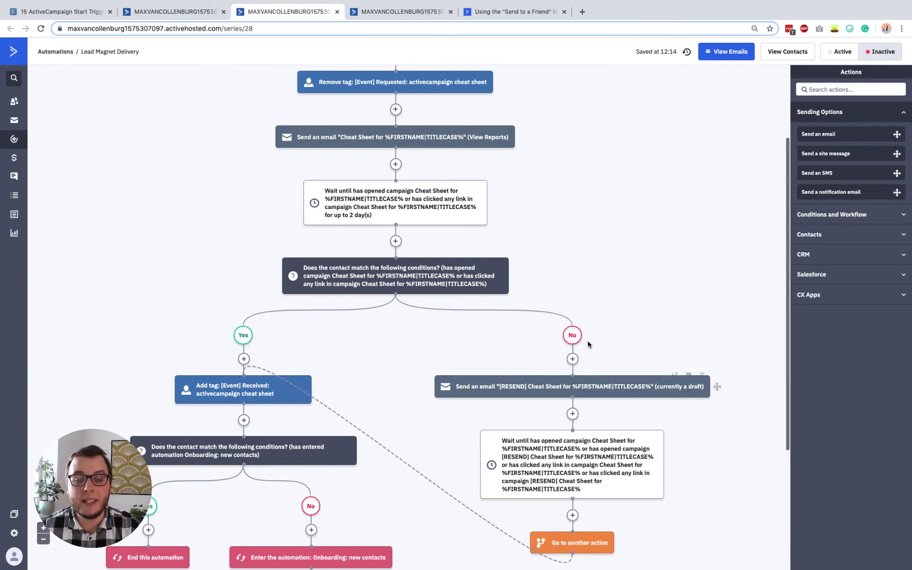
pyautogui.scroll(1, 413, 214)
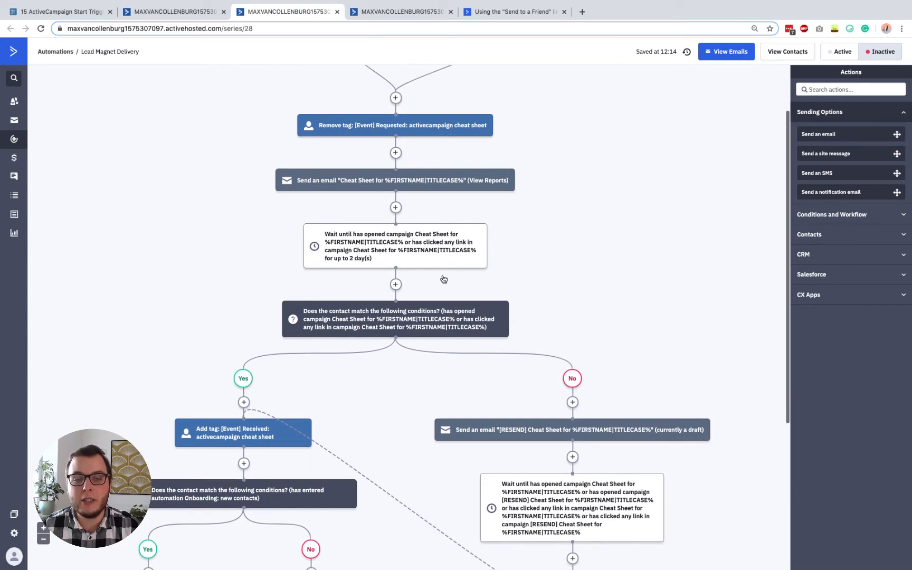
pyautogui.scroll(-2, 470, 295)
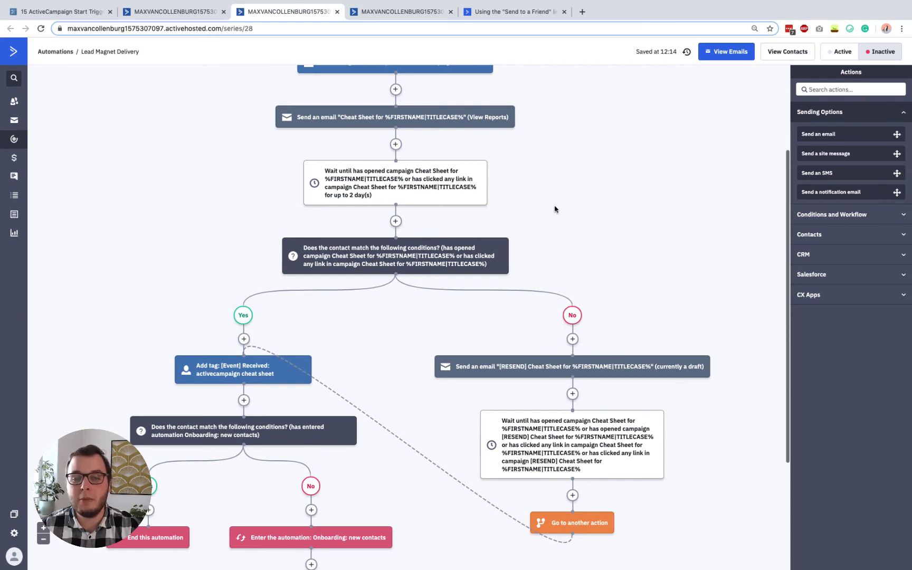
# Step: Return to the Goals examples automation, leave the tag-added options and select the "Tag is removed" trigger type
pyautogui.click(148, 13)
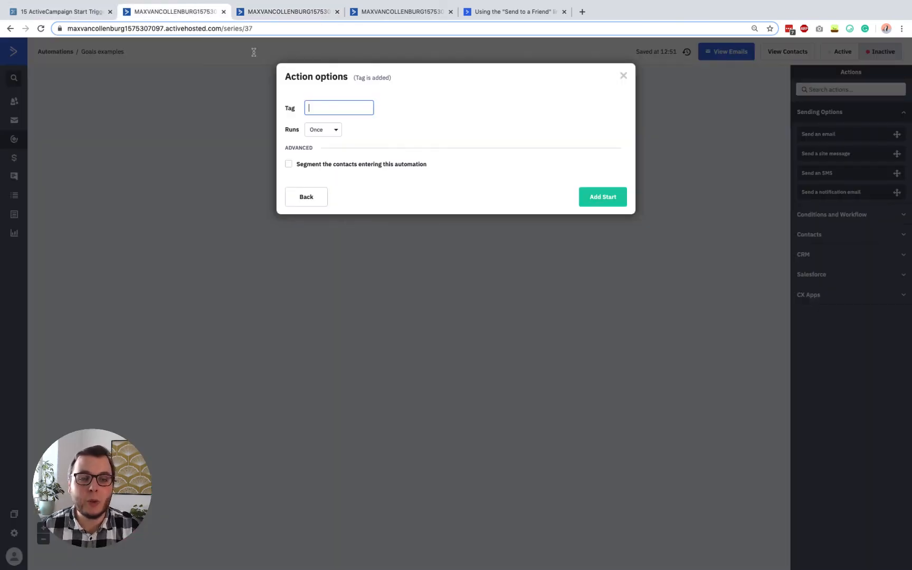
pyautogui.click(406, 286)
pyautogui.click(399, 90)
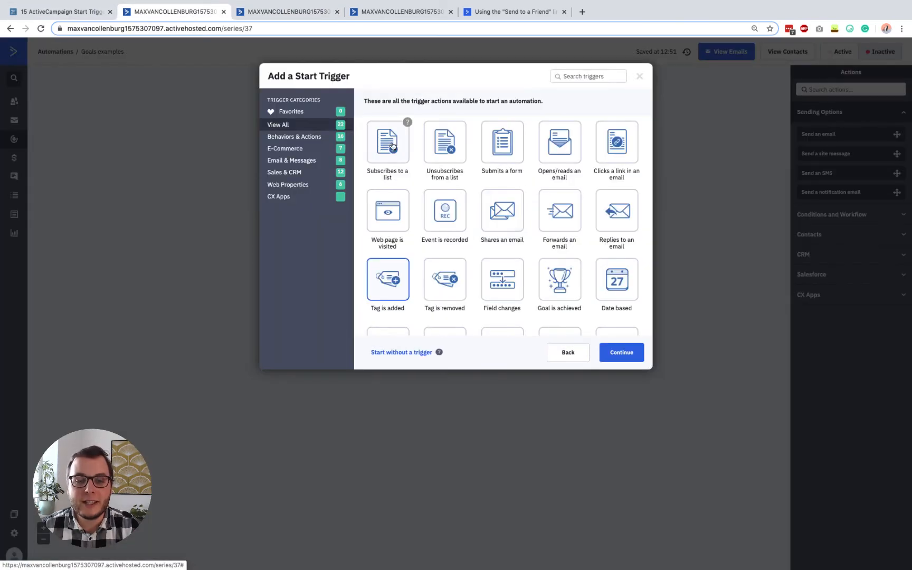
pyautogui.click(439, 283)
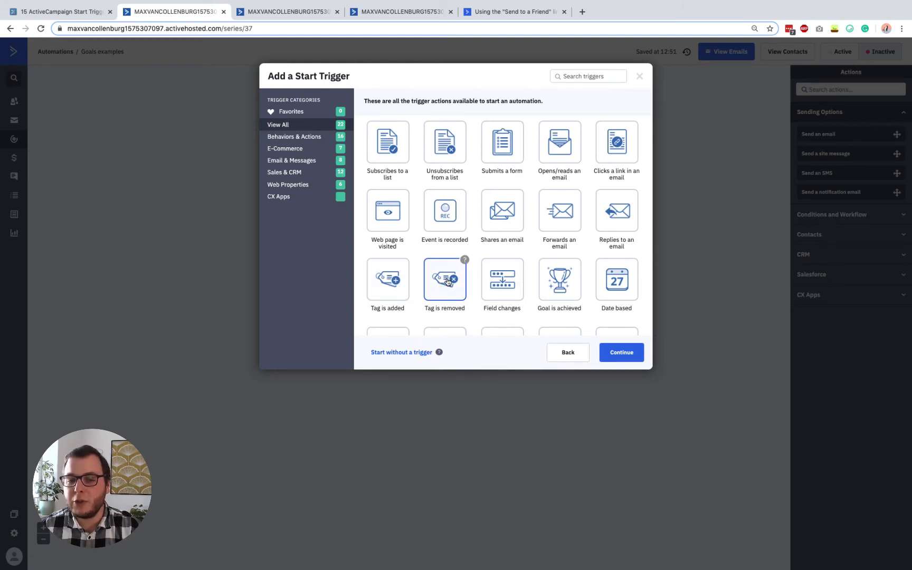
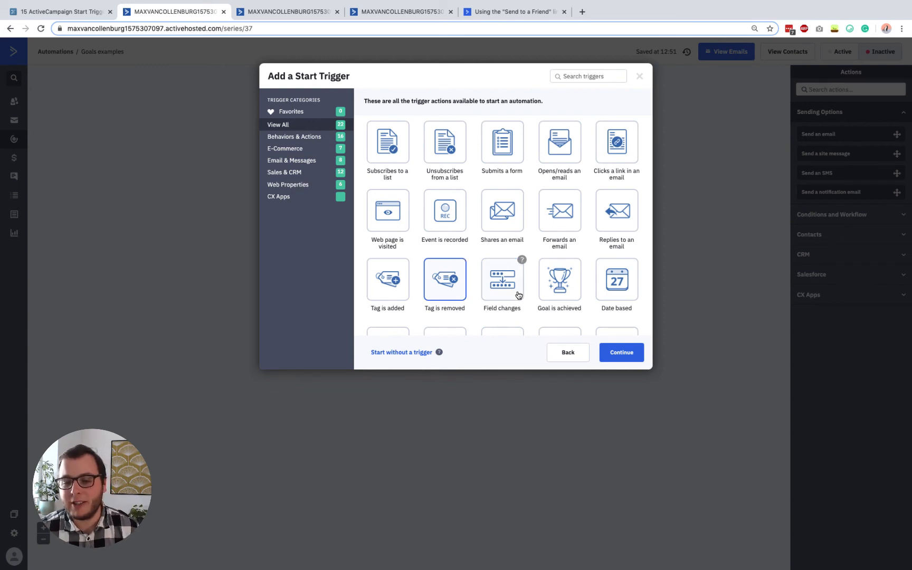
# Step: Choose the "Field changes" start trigger and set its field to the Engagement Threshold contact field
pyautogui.scroll(-2, 518, 295)
pyautogui.click(500, 263)
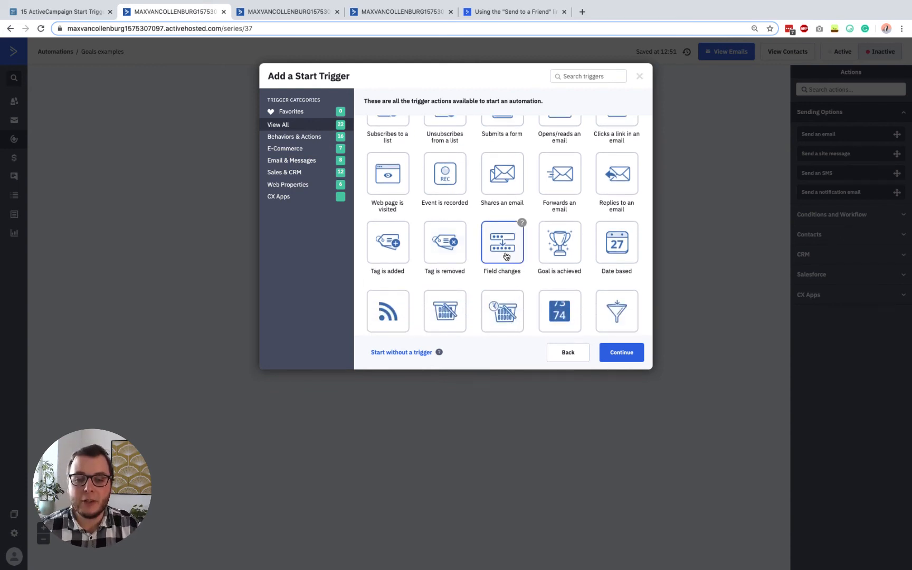
pyautogui.click(621, 353)
pyautogui.click(318, 116)
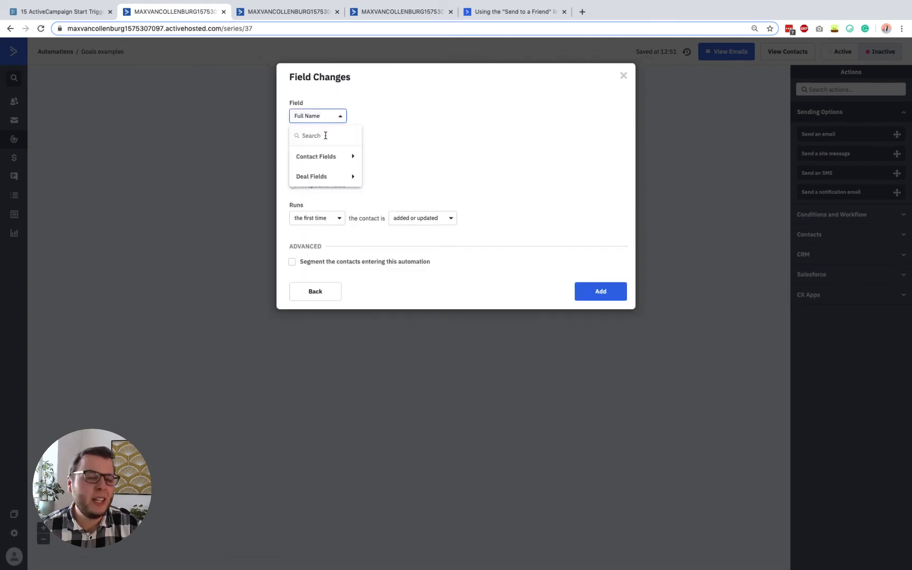
pyautogui.click(325, 156)
pyautogui.scroll(-3, 346, 211)
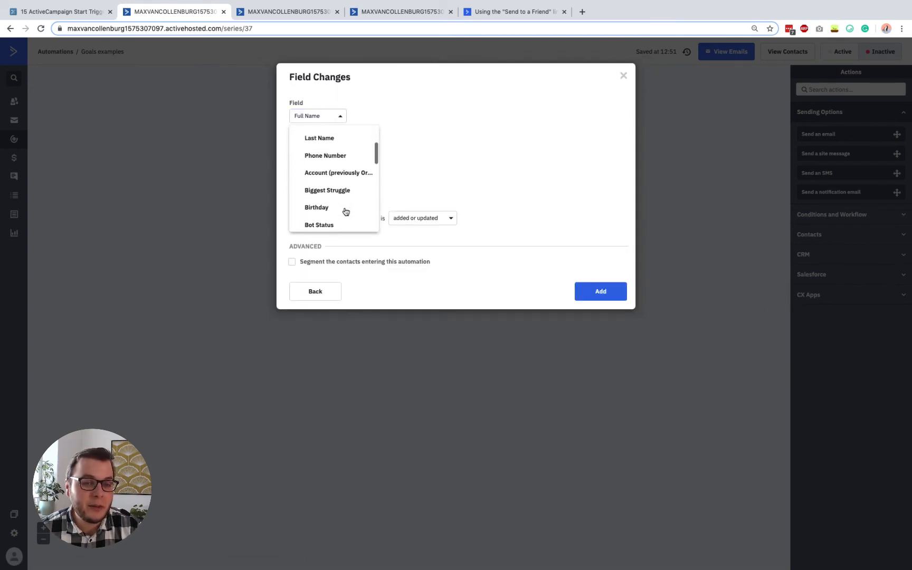
pyautogui.scroll(-4, 345, 211)
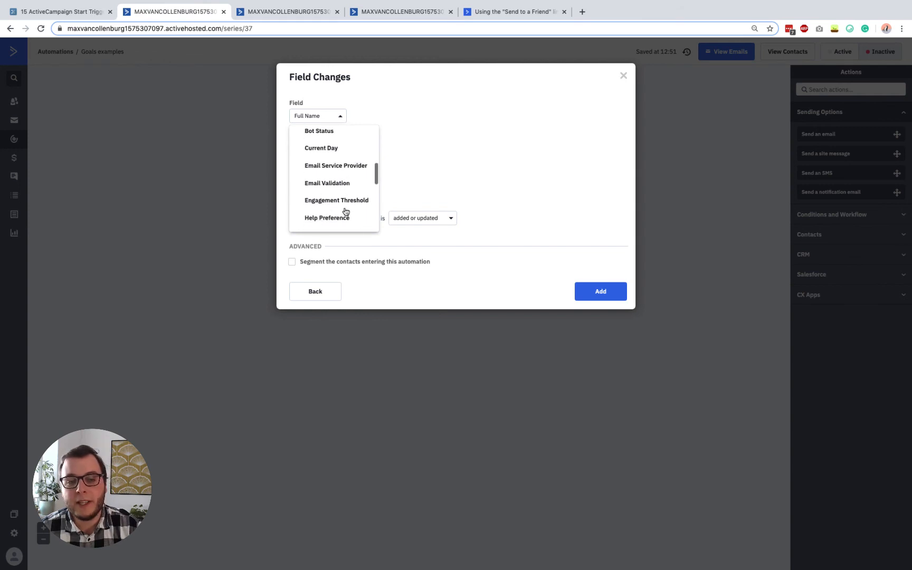
pyautogui.scroll(-2, 346, 211)
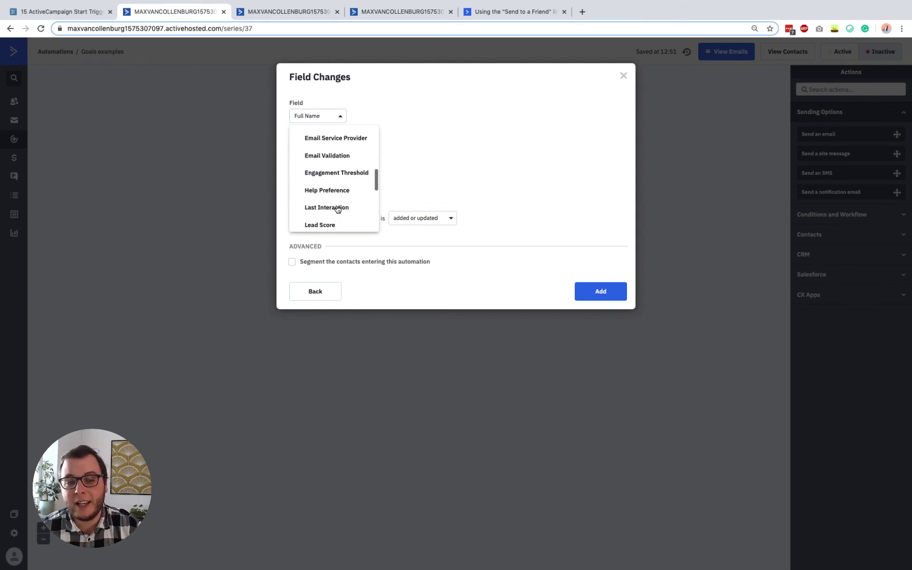
pyautogui.click(313, 118)
pyautogui.click(313, 156)
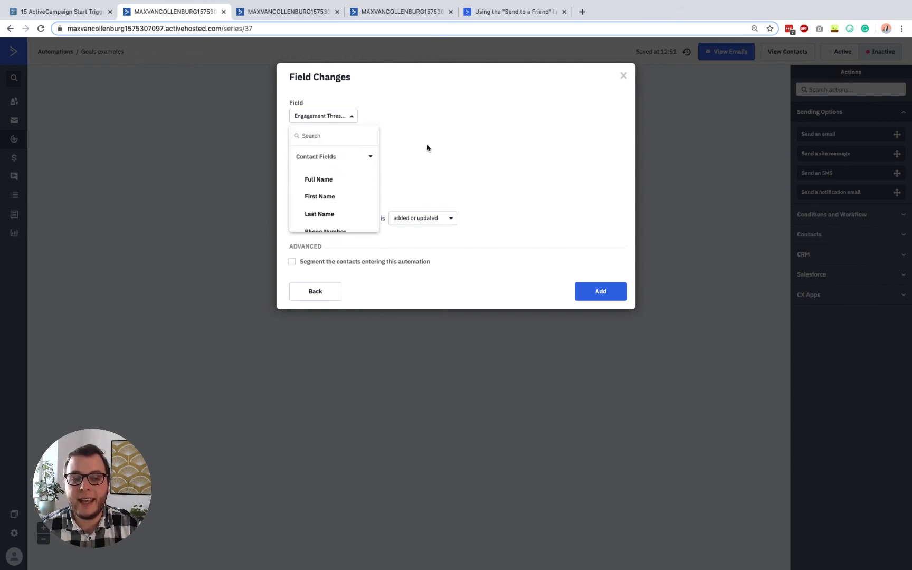
pyautogui.click(452, 145)
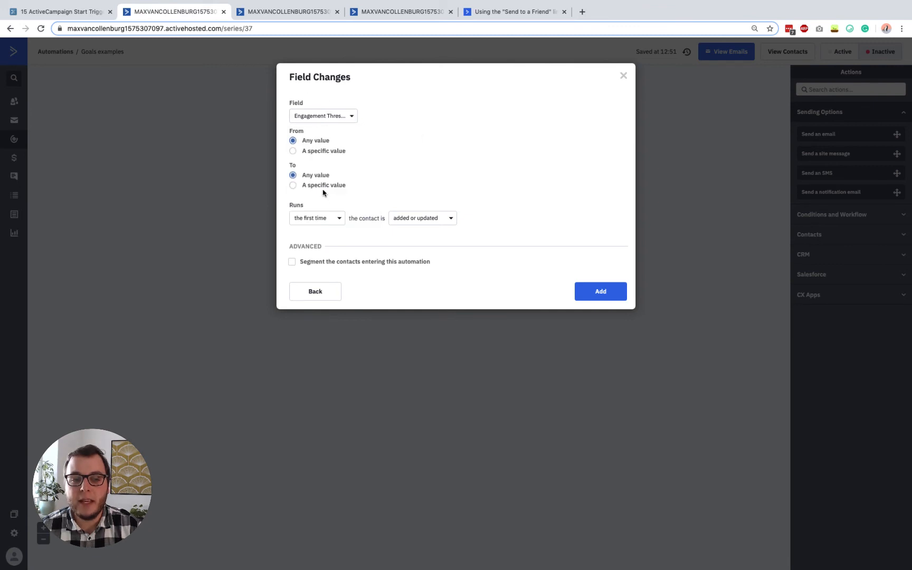
# Step: Set the trigger to fire when the field changes to the specific value 10, add it, and dismiss the new-action dialog
pyautogui.click(303, 186)
pyautogui.write('10')
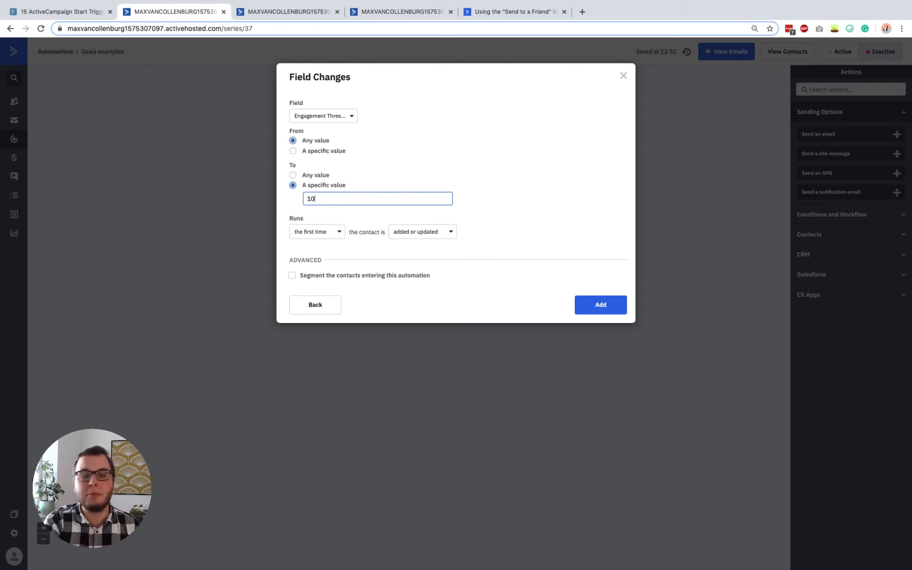
pyautogui.click(305, 116)
pyautogui.click(442, 154)
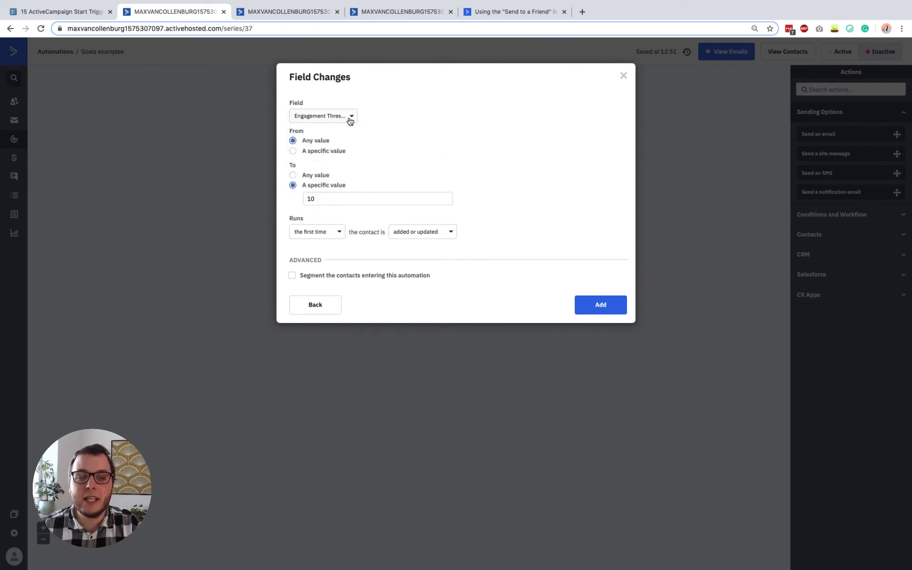
pyautogui.click(607, 310)
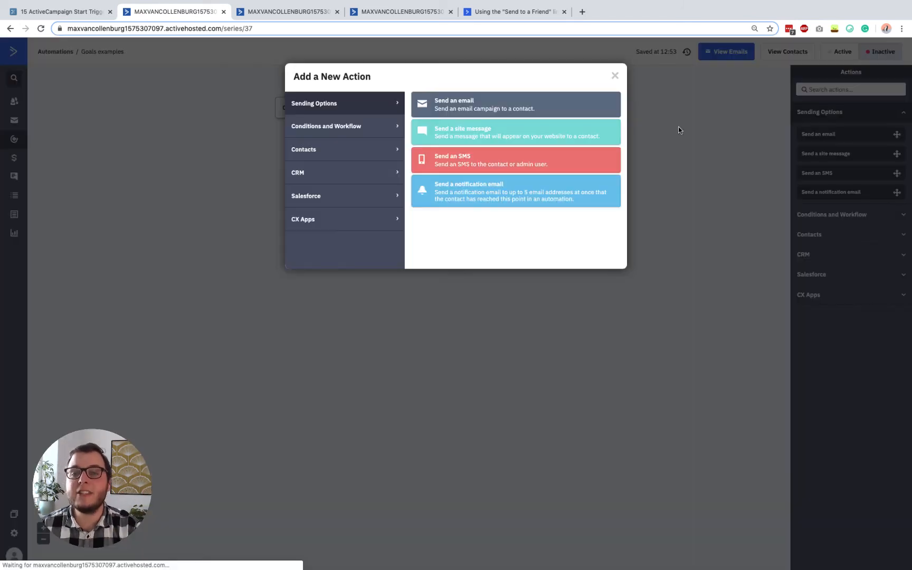
pyautogui.click(678, 127)
# Step: Add a "Perform math" action below the trigger that adds 1 to the Engagement Threshold contact field
pyautogui.click(396, 164)
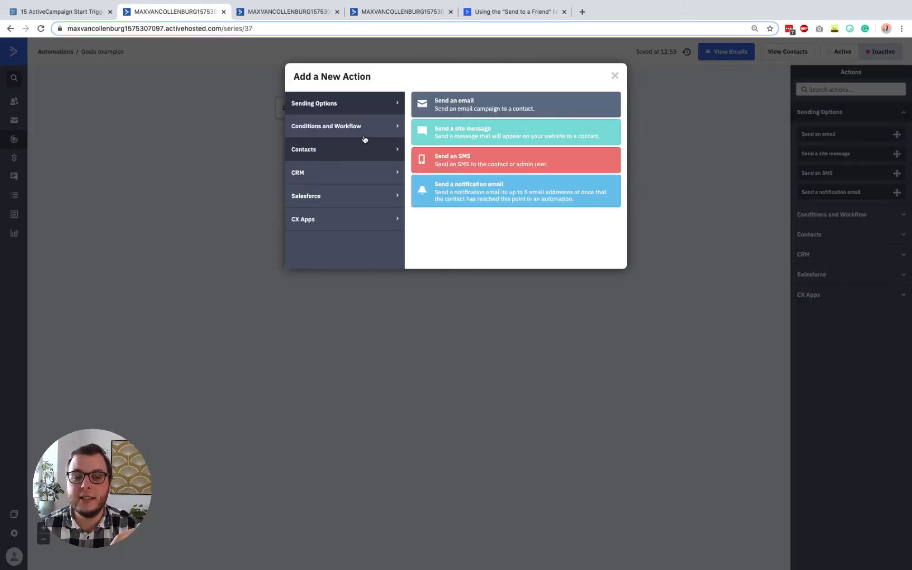
pyautogui.click(364, 130)
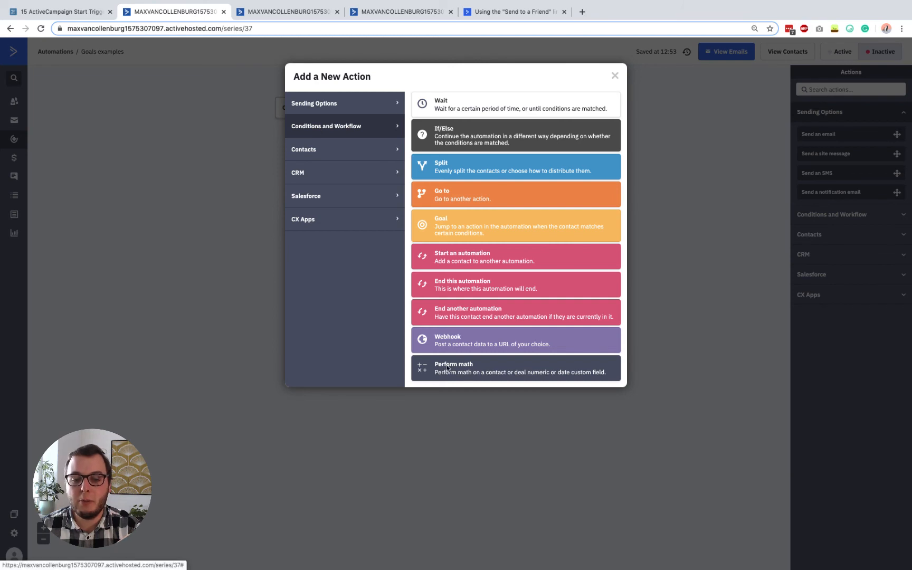
pyautogui.click(447, 370)
pyautogui.click(370, 91)
pyautogui.click(366, 132)
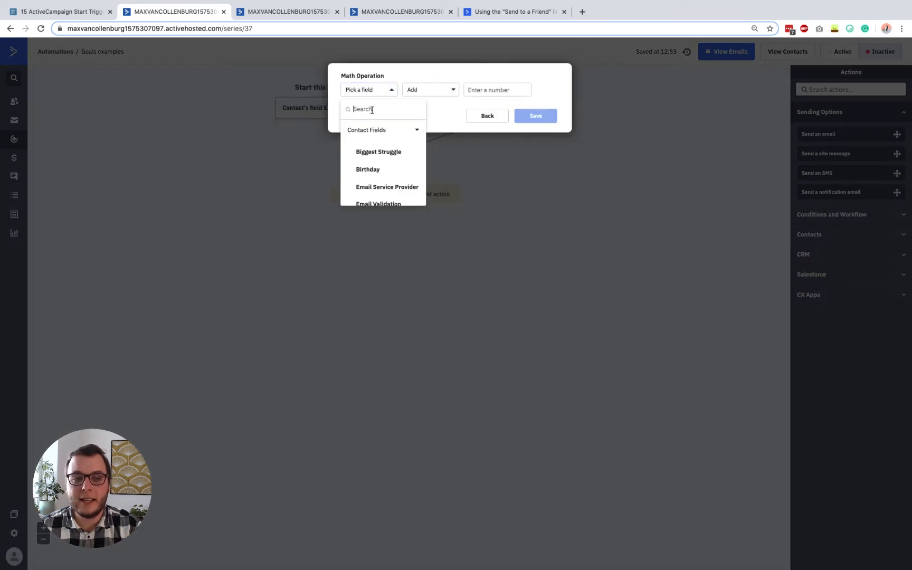
pyautogui.scroll(-3, 371, 168)
pyautogui.click(371, 168)
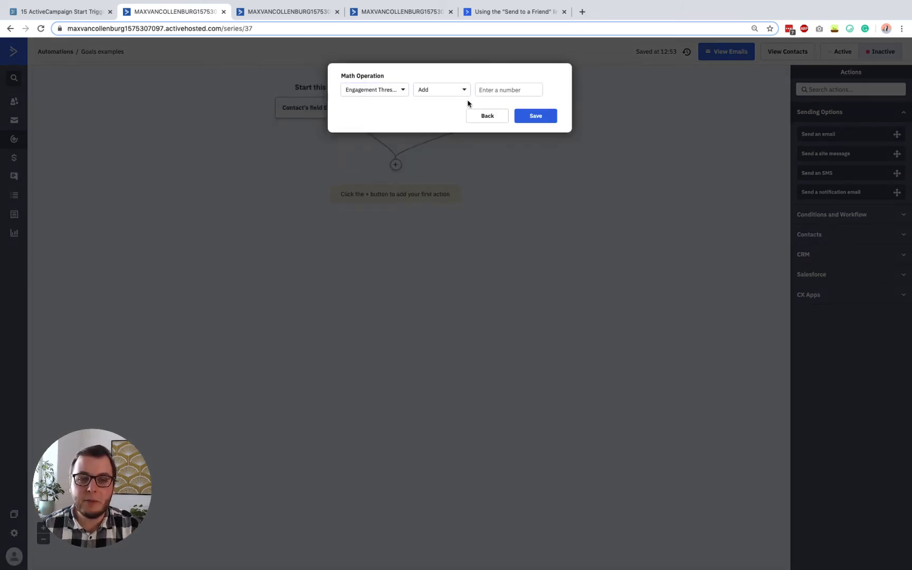
pyautogui.click(475, 90)
pyautogui.write('1')
pyautogui.click(535, 115)
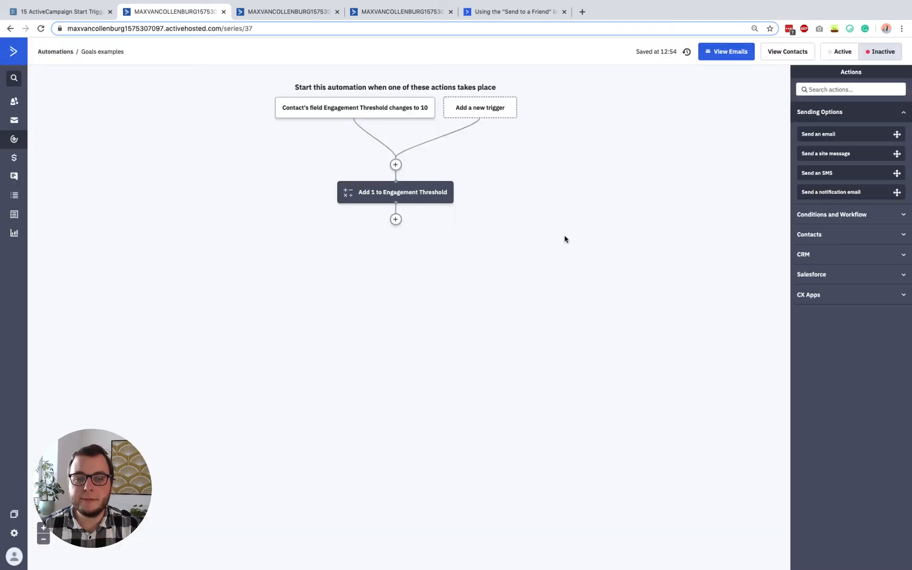
# Step: Delete the math action that adds 1 to Engagement Threshold, without adding another action below it
pyautogui.click(396, 219)
pyautogui.click(650, 179)
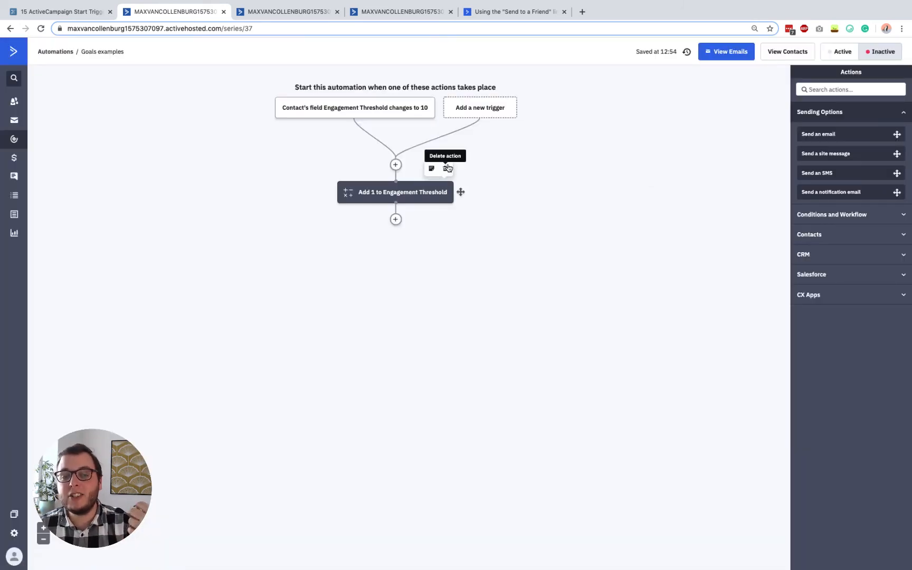
pyautogui.click(446, 168)
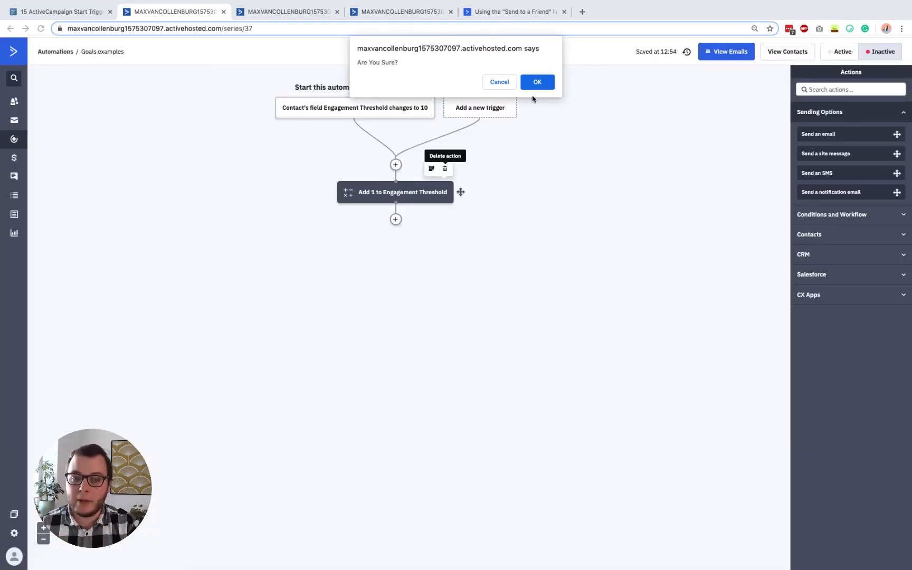
pyautogui.click(546, 76)
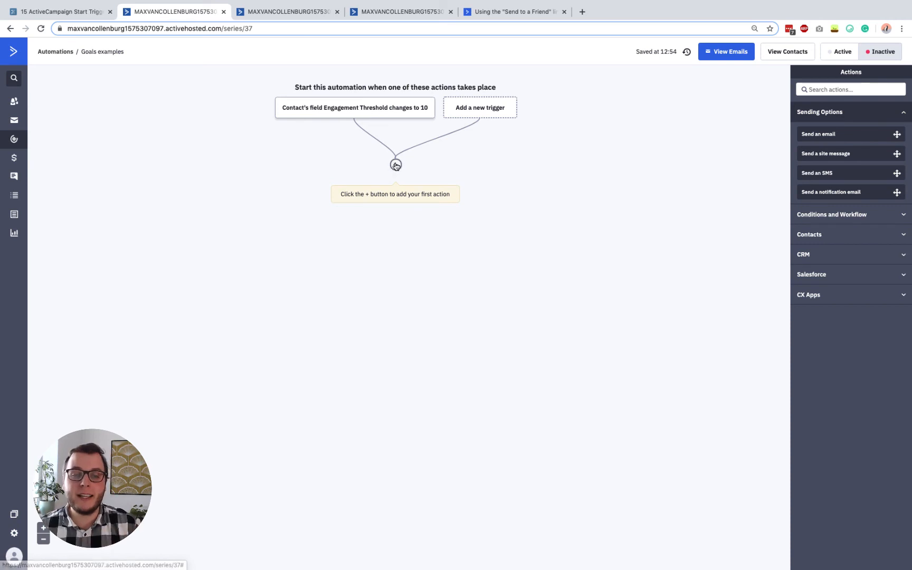
# Step: Delete the Engagement Threshold field-change trigger from the automation and dismiss the new-action dialog
pyautogui.click(395, 165)
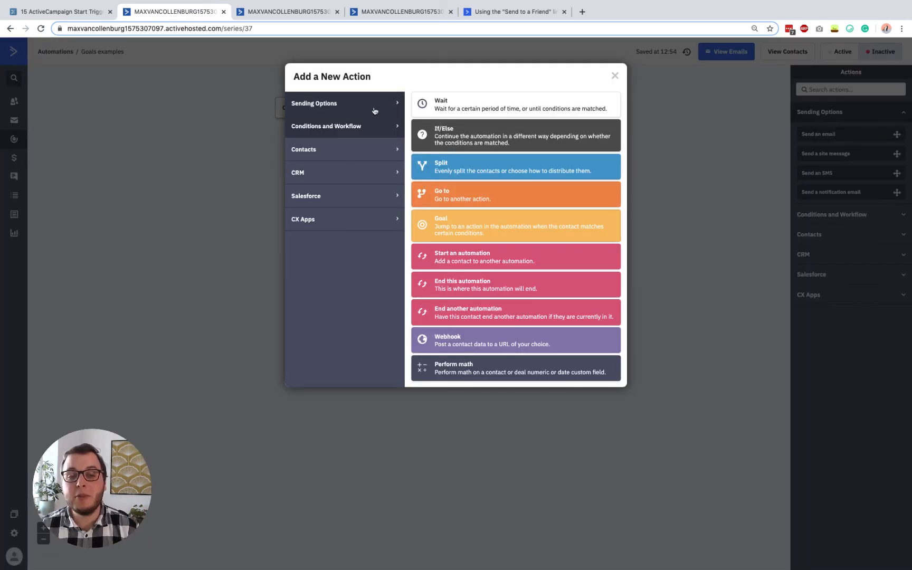
pyautogui.click(643, 137)
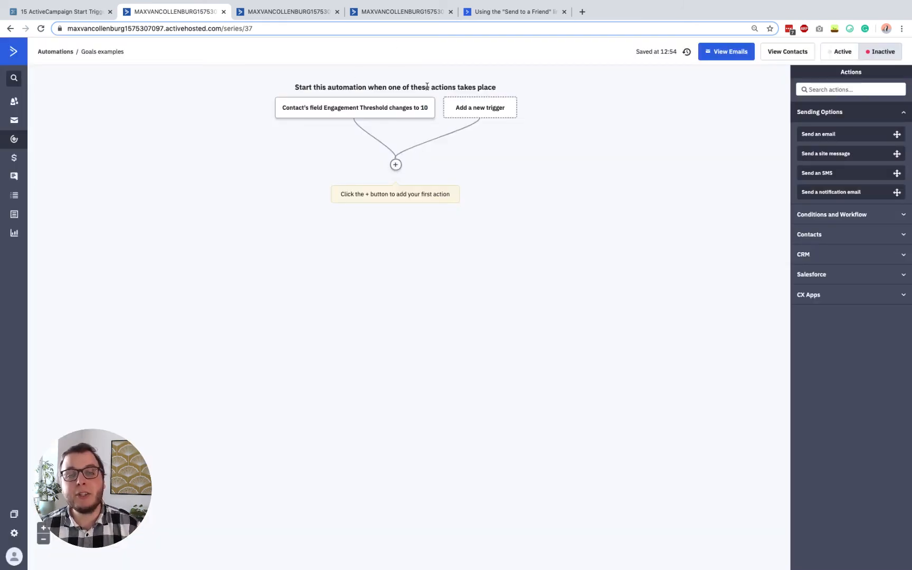
pyautogui.moveTo(428, 103)
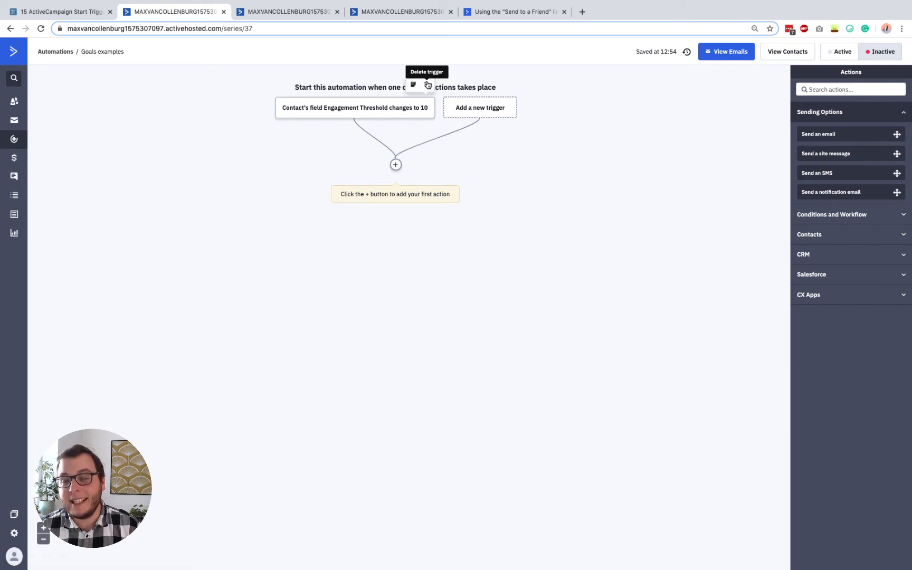
pyautogui.click(428, 84)
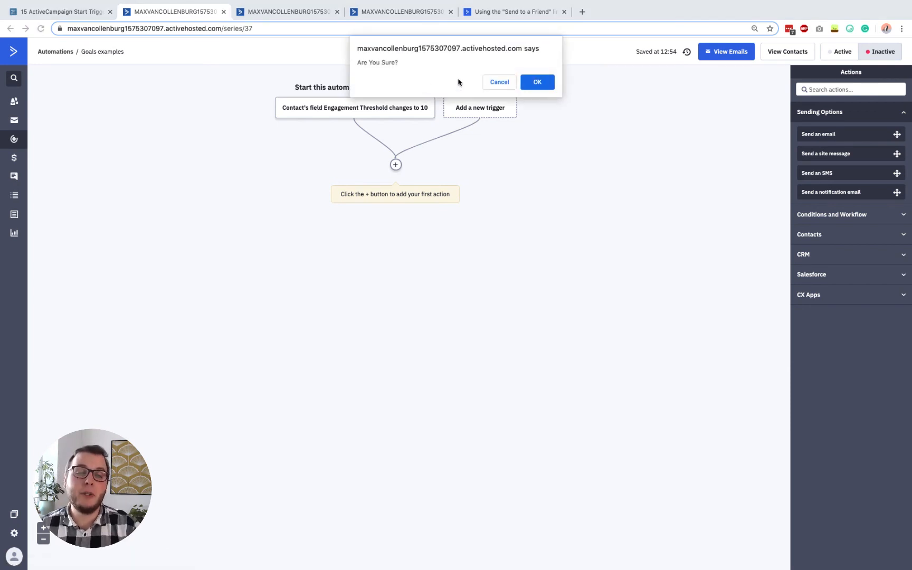
pyautogui.click(505, 82)
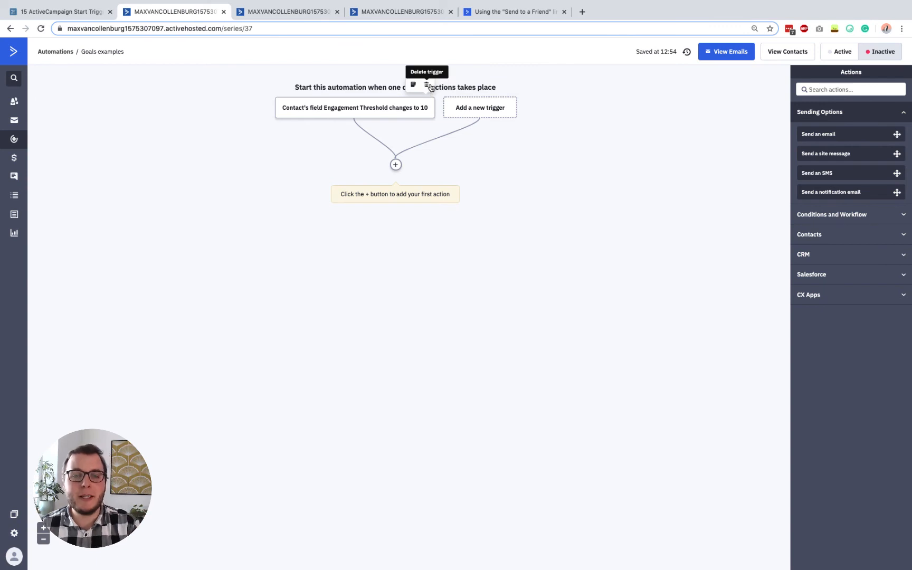
pyautogui.click(426, 84)
pyautogui.click(550, 81)
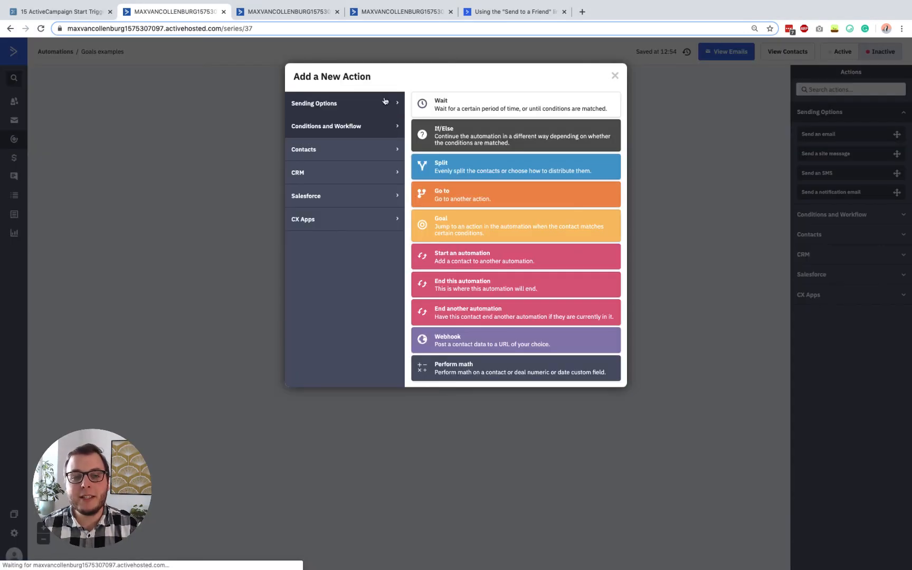
pyautogui.click(223, 118)
# Step: Open the options of the "Goal is achieved" start trigger and look through its list of selectable goals
pyautogui.click(411, 94)
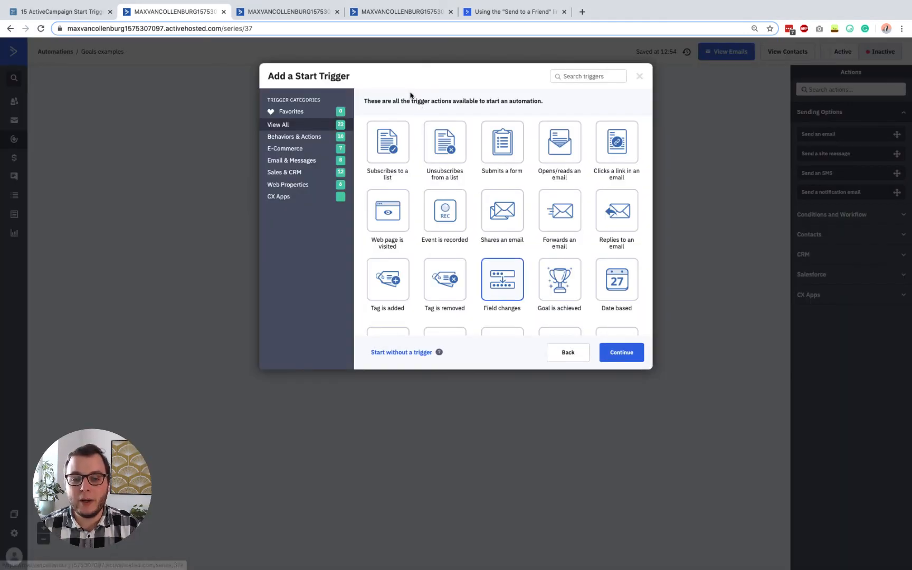
pyautogui.click(561, 298)
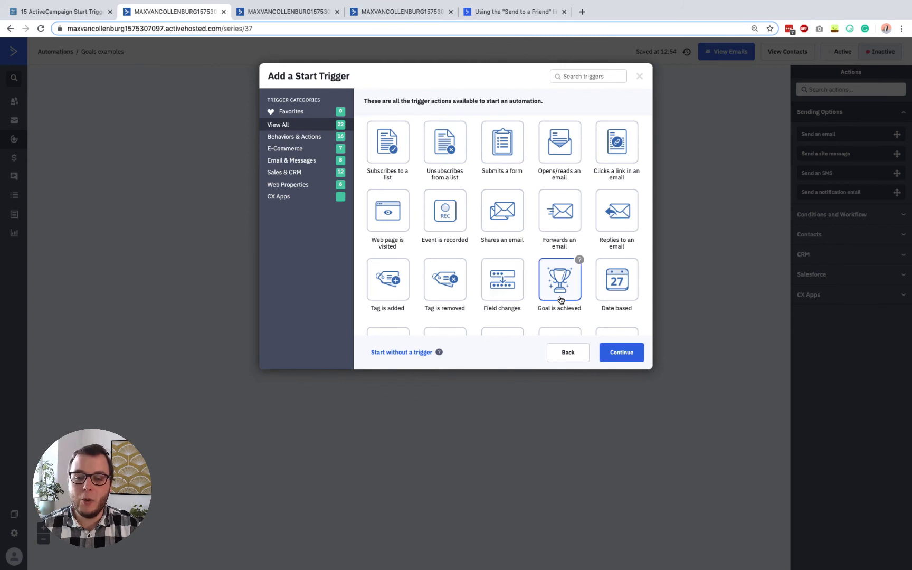
pyautogui.click(621, 352)
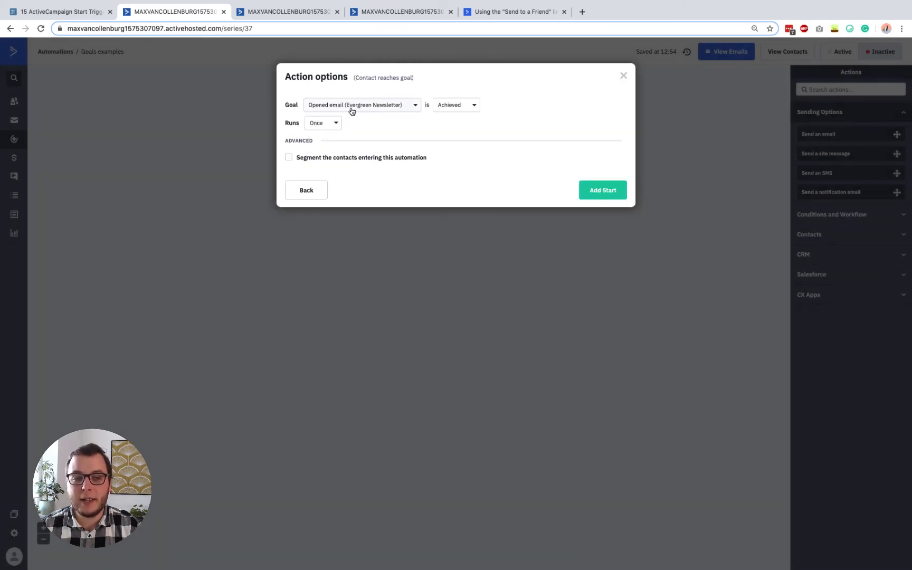
pyautogui.click(350, 109)
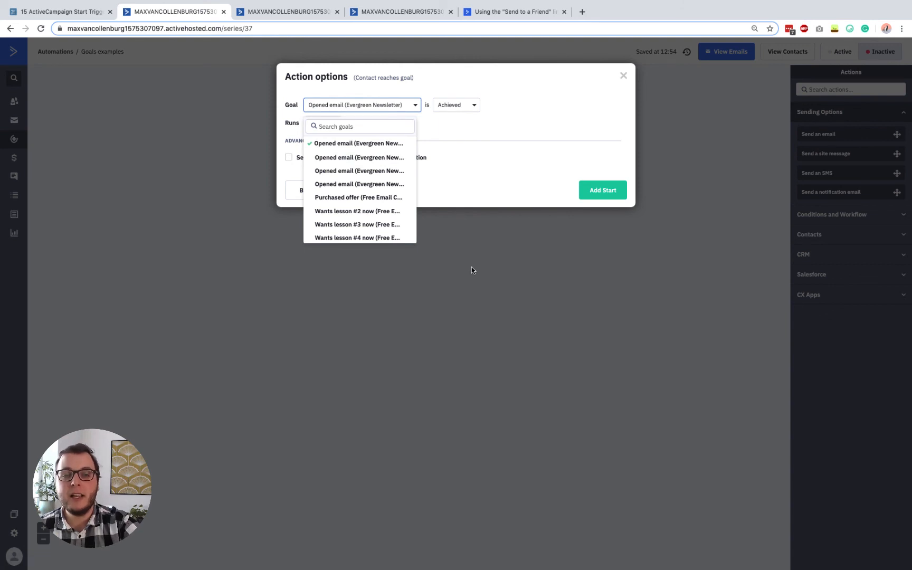
pyautogui.click(468, 129)
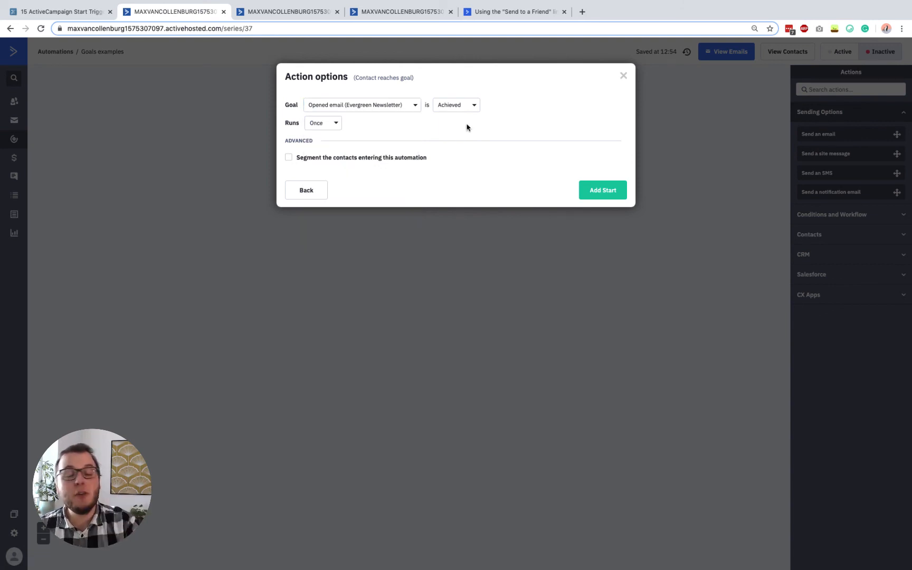
pyautogui.click(385, 109)
pyautogui.scroll(-3, 358, 212)
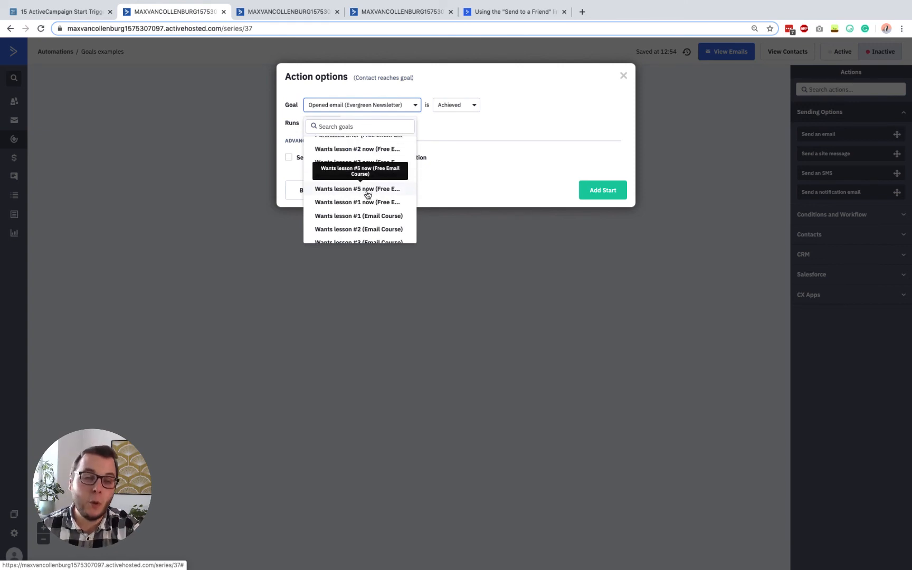
# Step: Examine the goal trigger's goals and its Achieved or Skipped choices, leave segmentation off, and close the options without adding the trigger
pyautogui.click(421, 157)
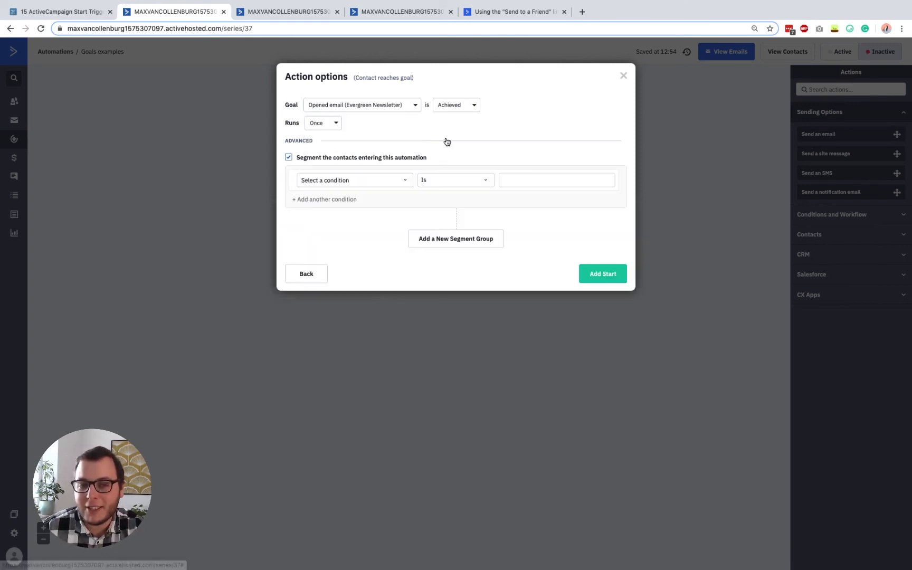
pyautogui.click(376, 106)
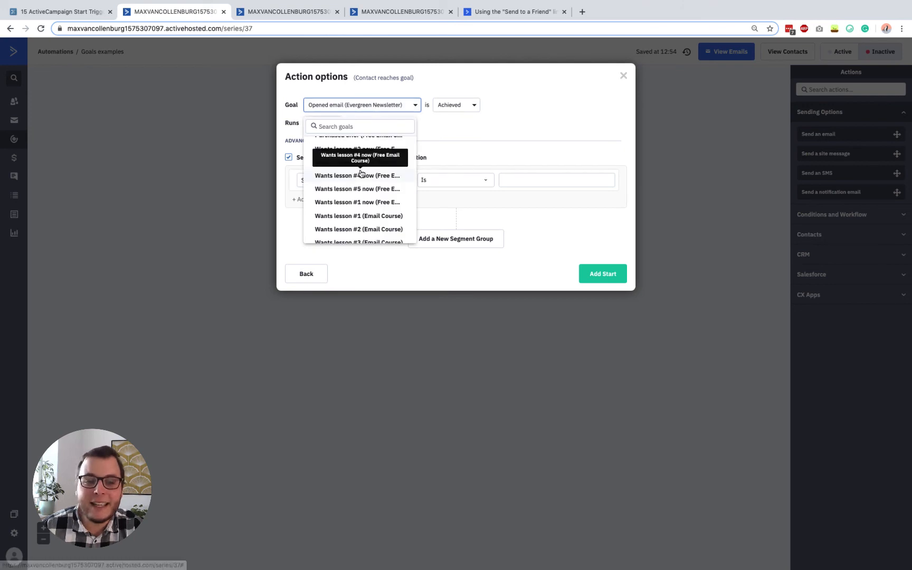
pyautogui.scroll(5, 359, 183)
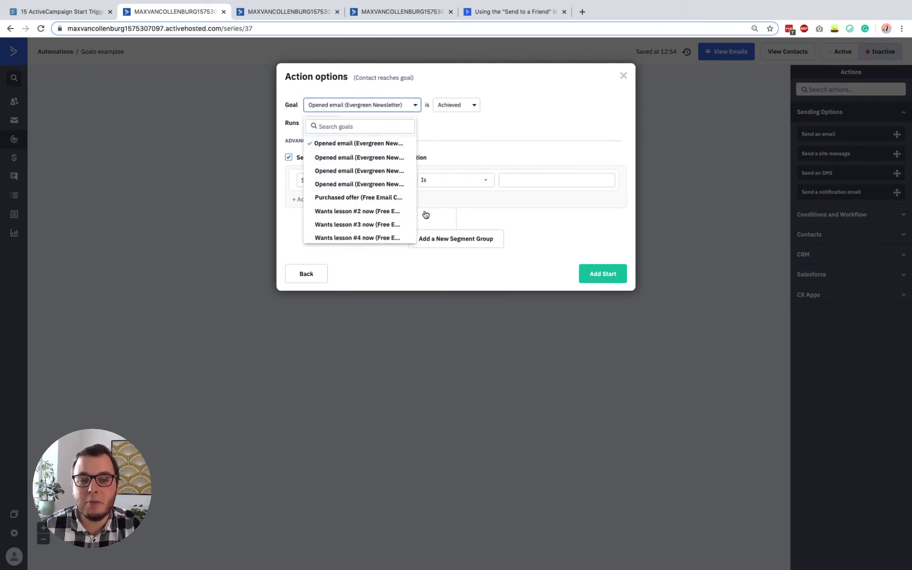
pyautogui.click(489, 129)
pyautogui.click(464, 111)
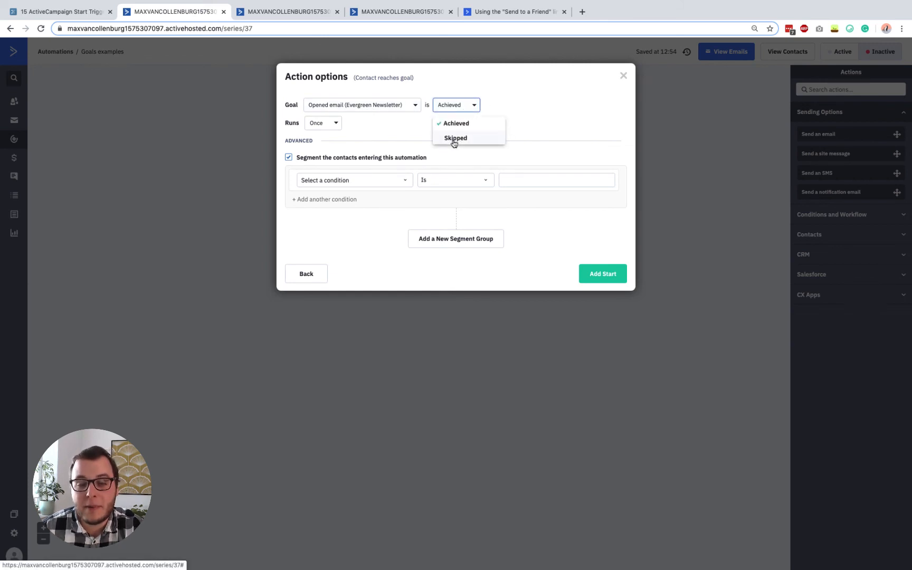
pyautogui.click(417, 141)
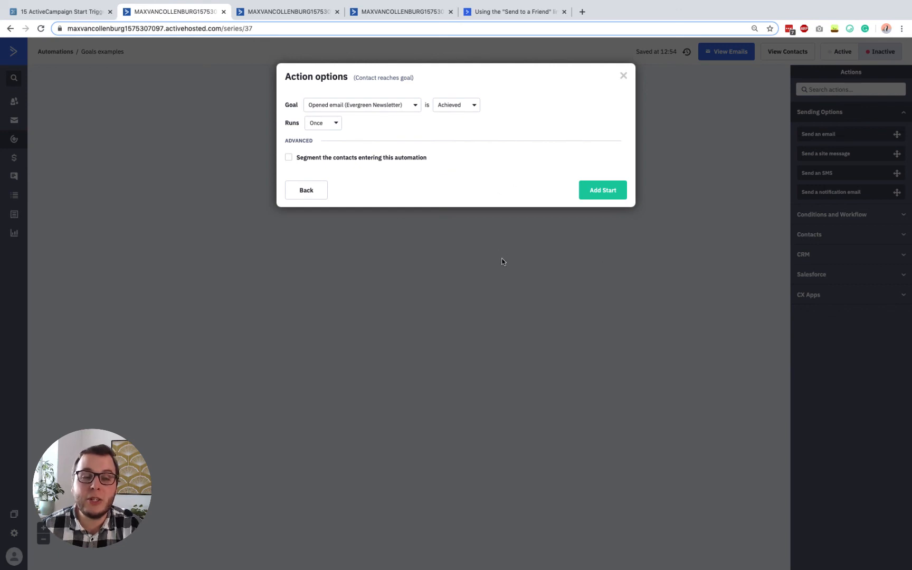
pyautogui.click(455, 258)
# Step: Choose the "Date based" start trigger and set it to start 30 days after the Subscription Date
pyautogui.click(417, 93)
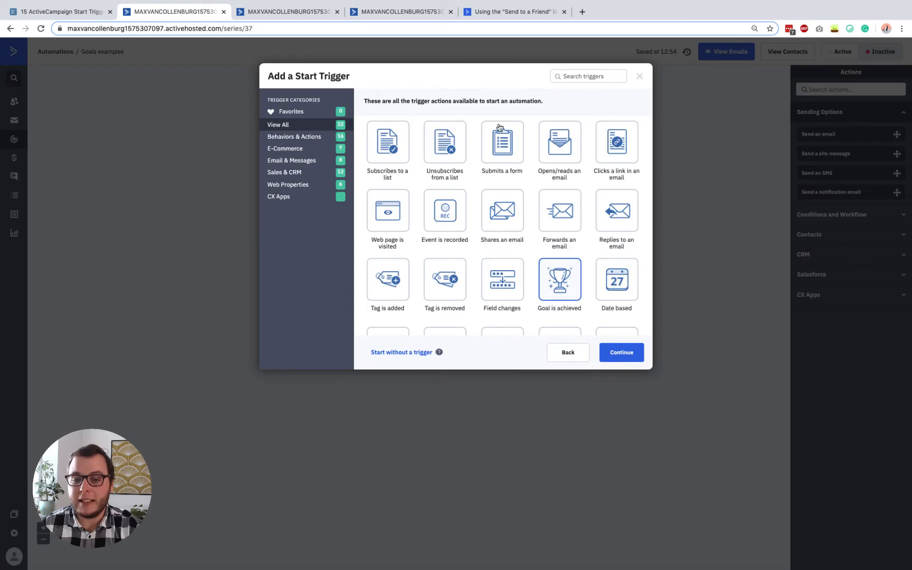
pyautogui.scroll(-2, 596, 238)
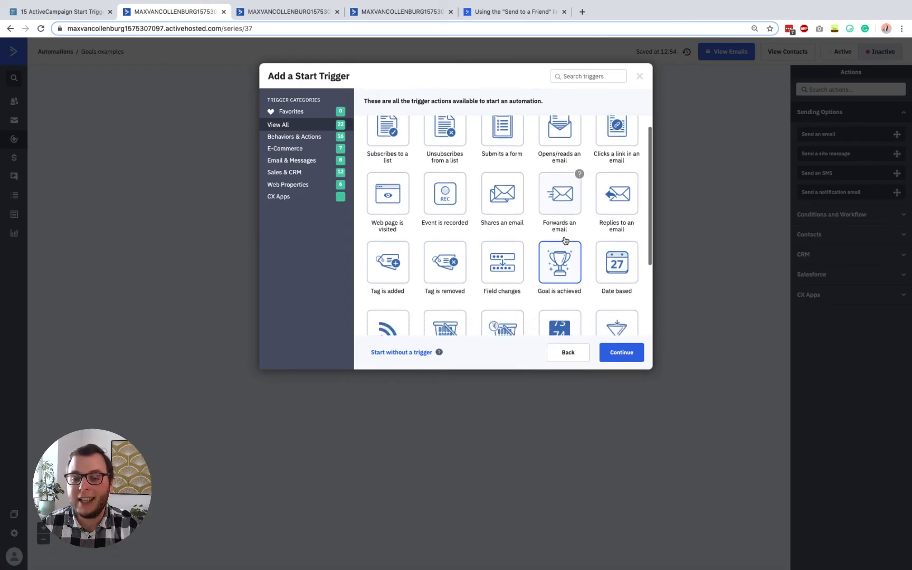
pyautogui.click(615, 266)
pyautogui.click(626, 355)
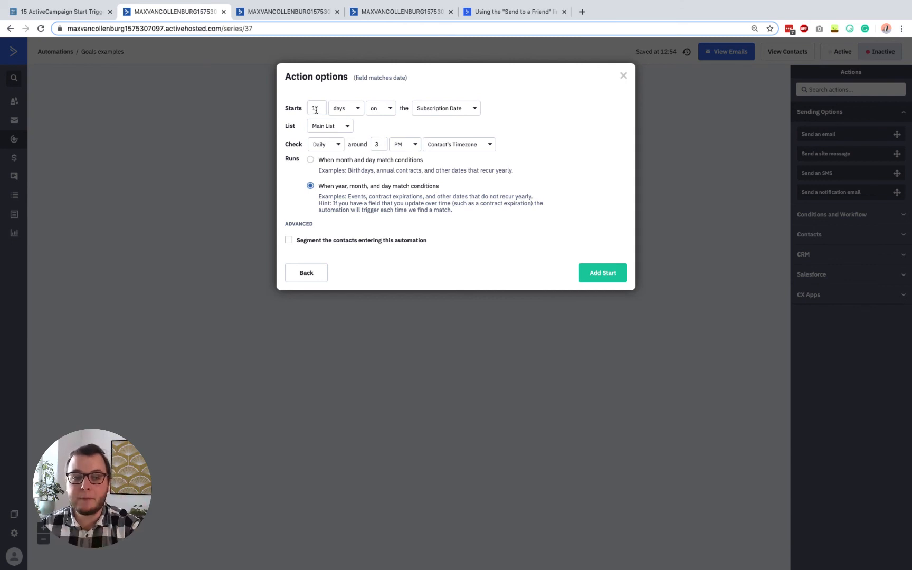
pyautogui.write('30')
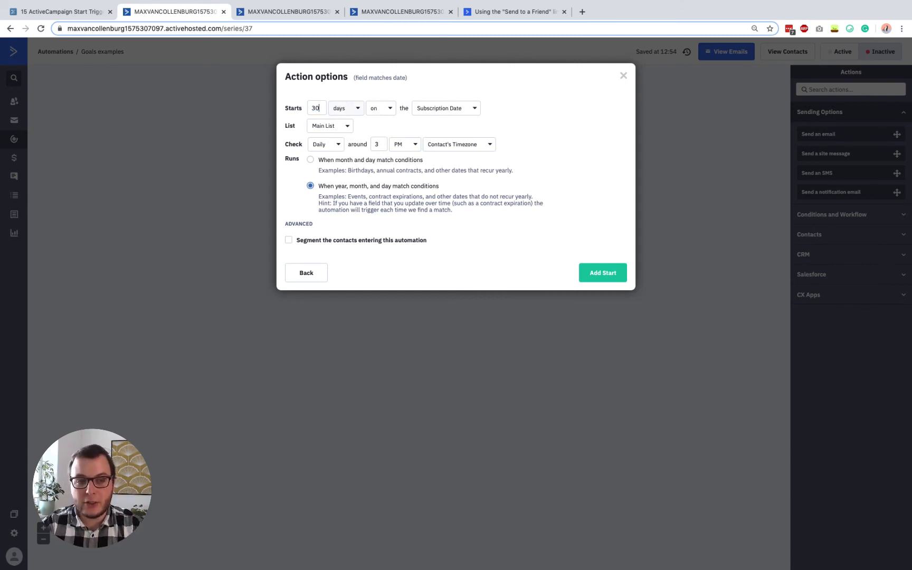
pyautogui.click(384, 108)
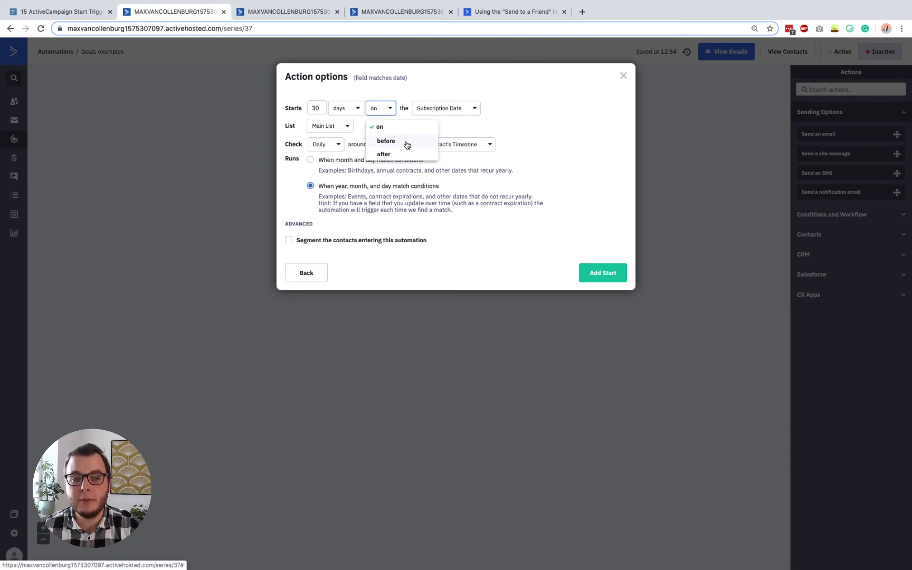
pyautogui.click(383, 154)
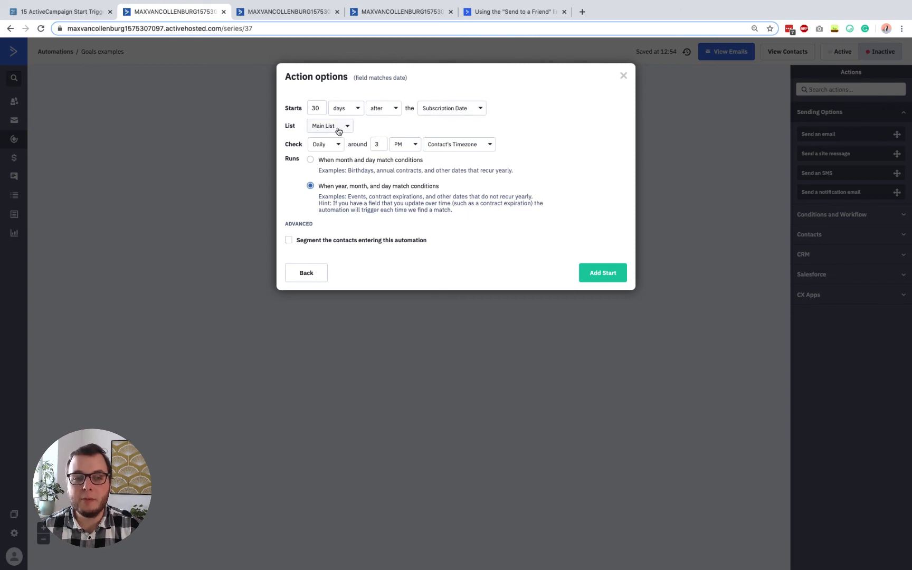
# Step: Set the date trigger's daily check time to around 10 AM
pyautogui.write('0')
pyautogui.click(401, 144)
pyautogui.click(411, 159)
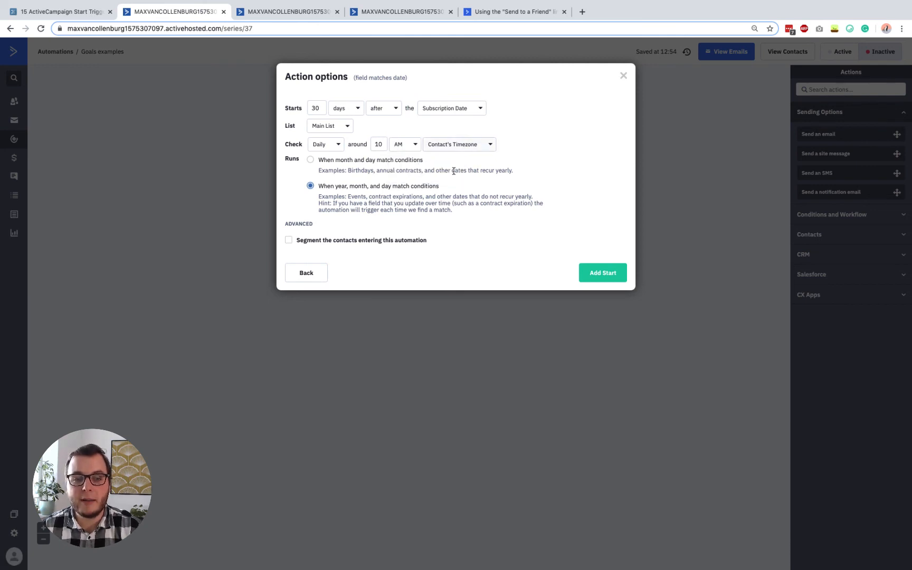
# Step: Segment entering contacts with the condition "Has not opened" any campaign, add the date trigger, and dismiss the new-action dialog
pyautogui.click(346, 240)
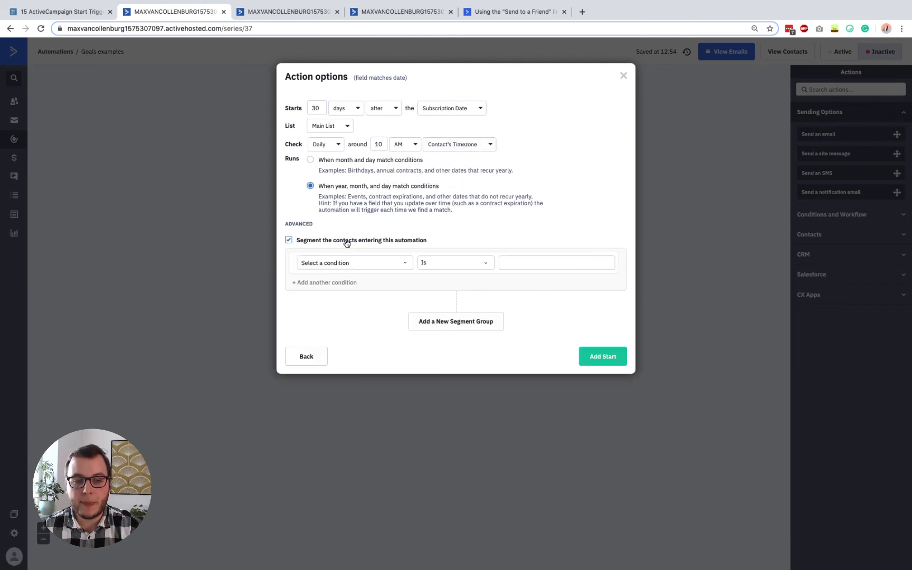
pyautogui.click(324, 262)
pyautogui.write('has not opened')
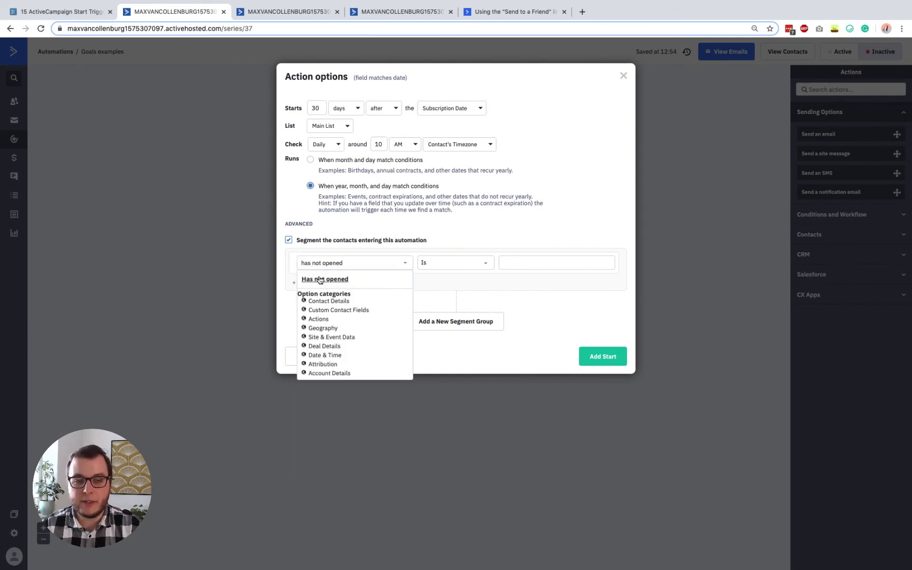
pyautogui.click(325, 279)
pyautogui.click(598, 357)
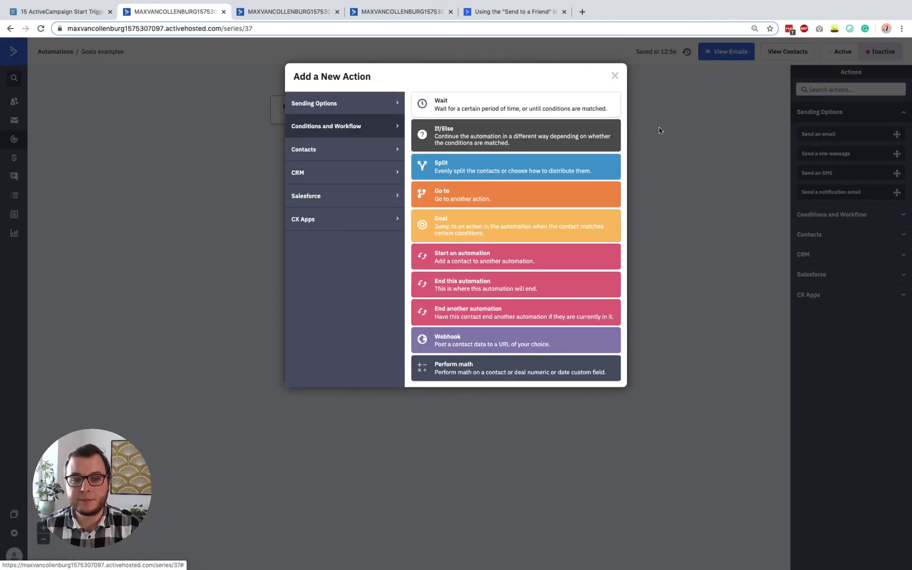
pyautogui.click(615, 75)
# Step: Add an Unsubscribe action below the trigger that unsubscribes contacts from all lists
pyautogui.click(396, 171)
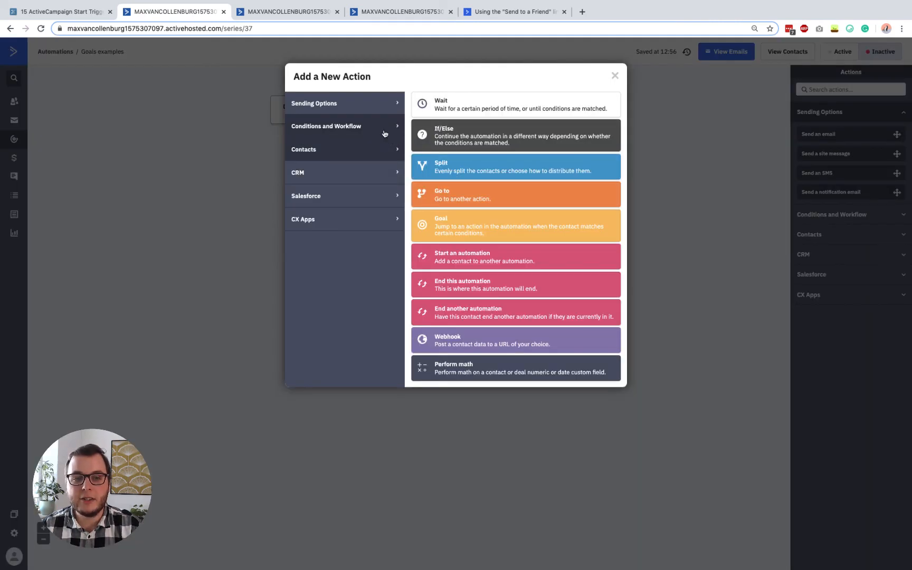
pyautogui.click(370, 148)
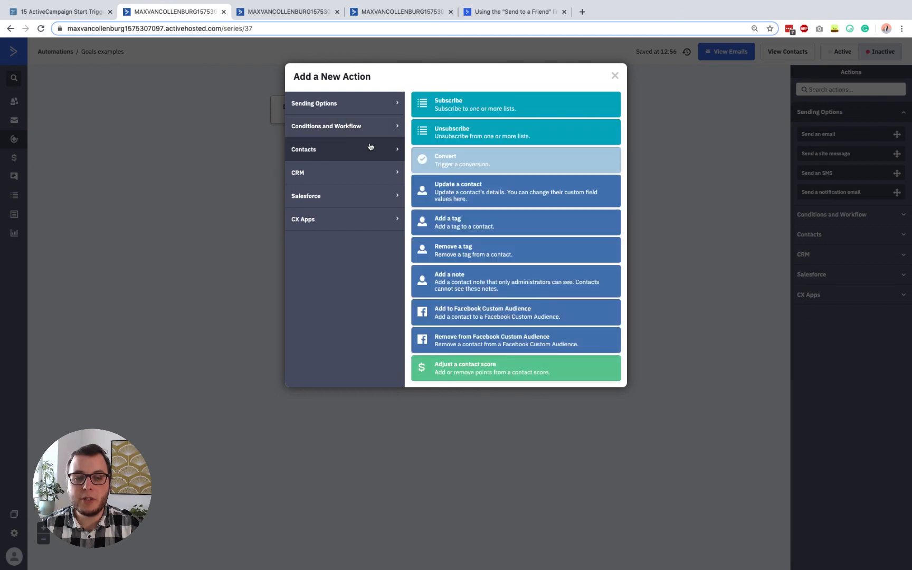
pyautogui.click(484, 130)
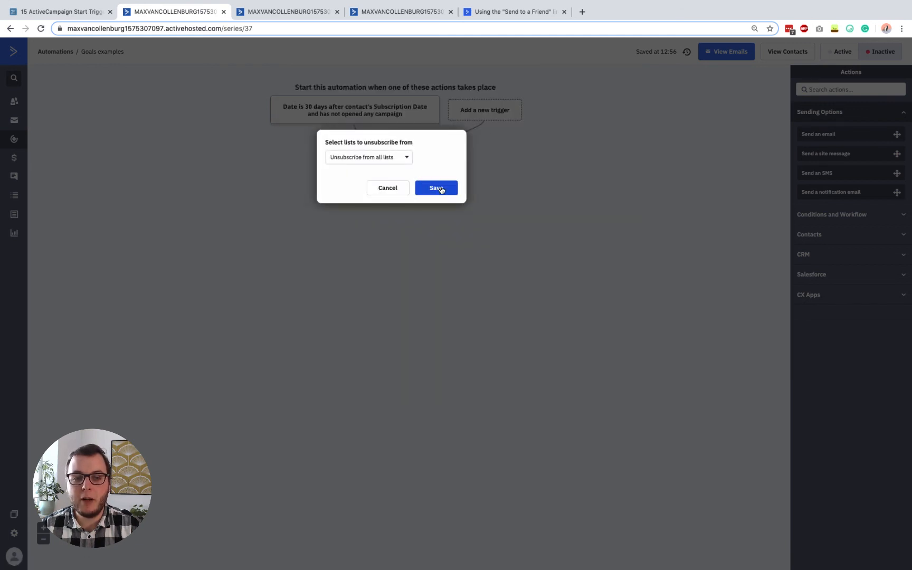
pyautogui.click(438, 188)
pyautogui.click(537, 84)
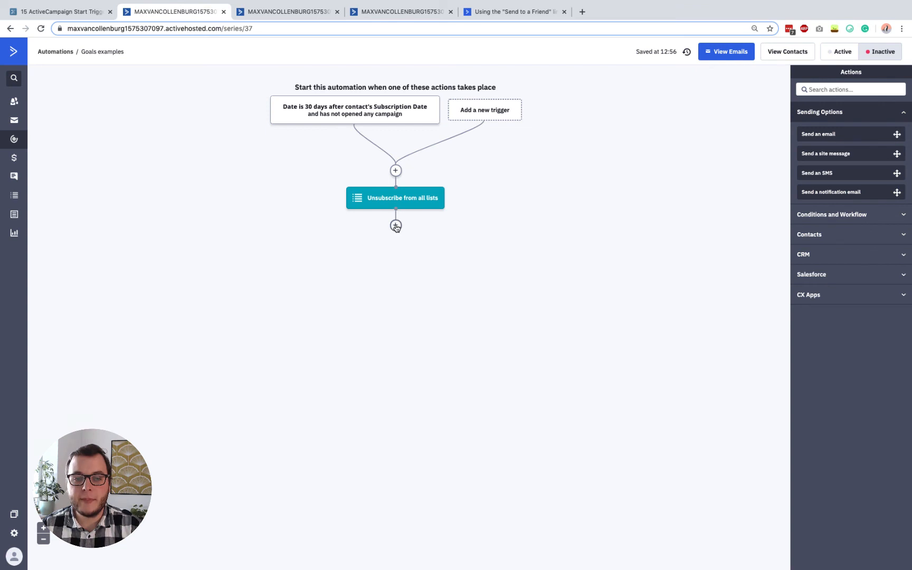
# Step: Add an "End this automation" action below the unsubscribe action
pyautogui.click(396, 225)
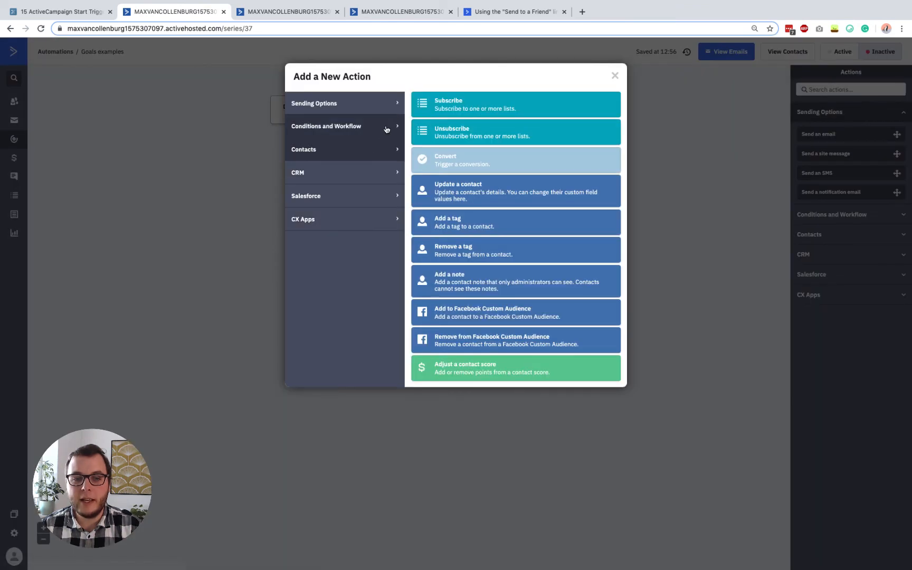
pyautogui.click(328, 126)
pyautogui.click(482, 282)
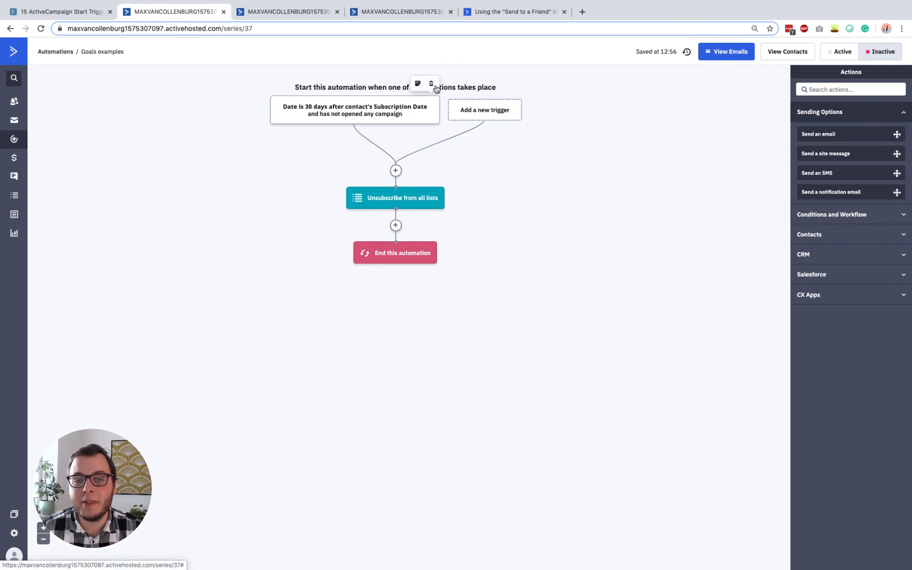
# Step: Delete the date-based trigger and open the selection of start triggers to pick a replacement
pyautogui.click(432, 83)
pyautogui.click(550, 82)
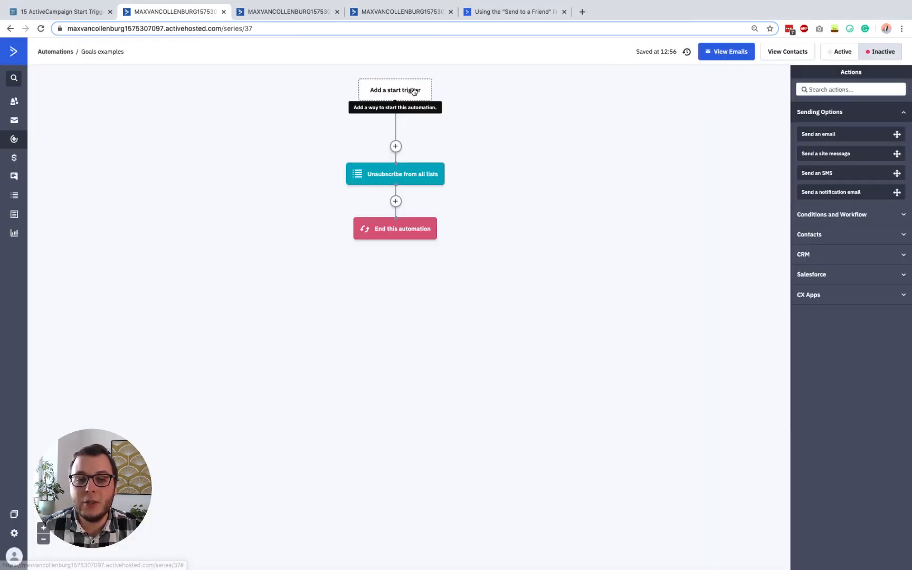
pyautogui.click(394, 94)
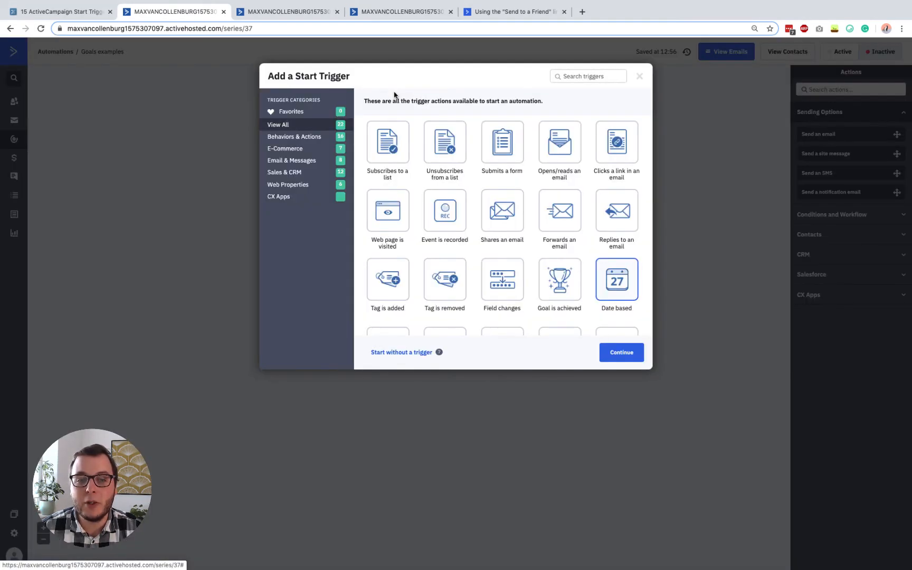
# Step: Choose the date-based start trigger and base it on the Birthday contact field
pyautogui.click(623, 352)
pyautogui.click(363, 104)
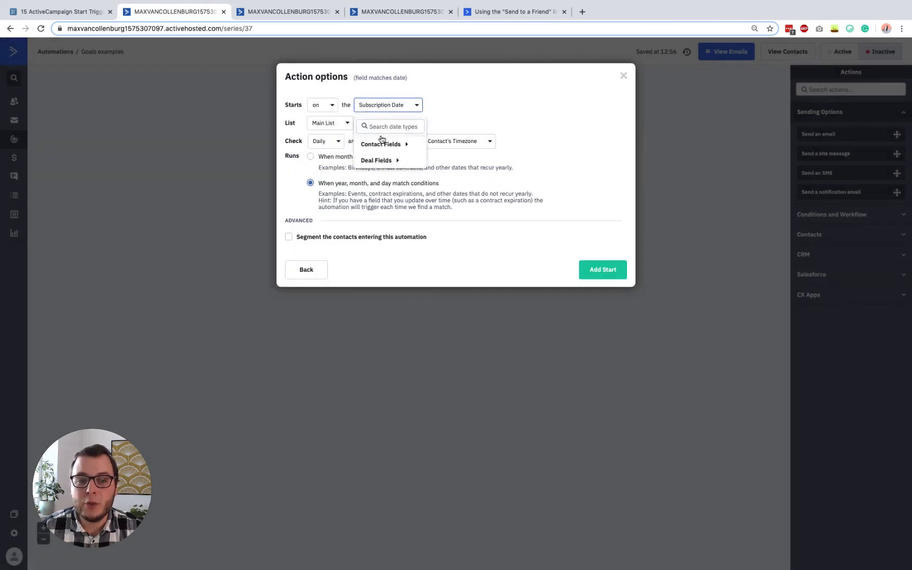
pyautogui.click(382, 146)
pyautogui.scroll(-5, 388, 214)
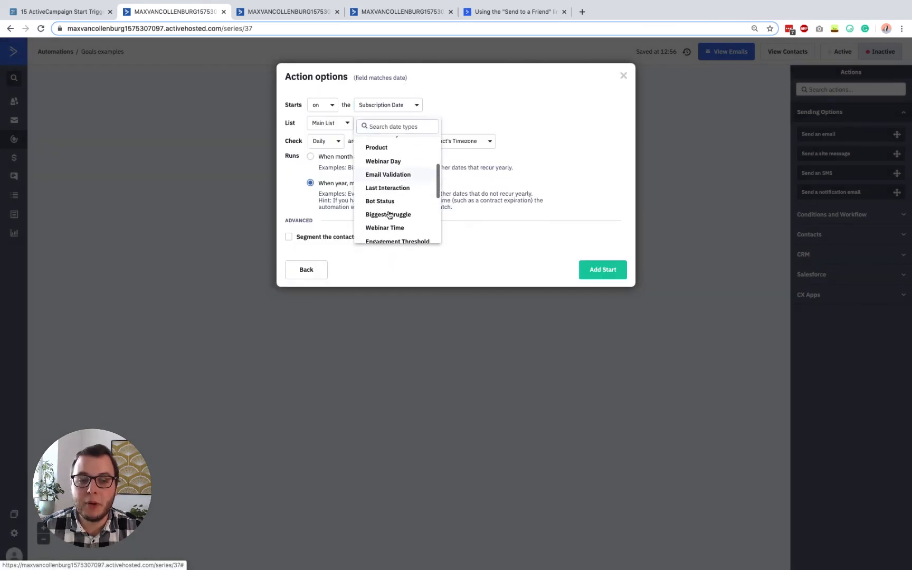
pyautogui.click(393, 125)
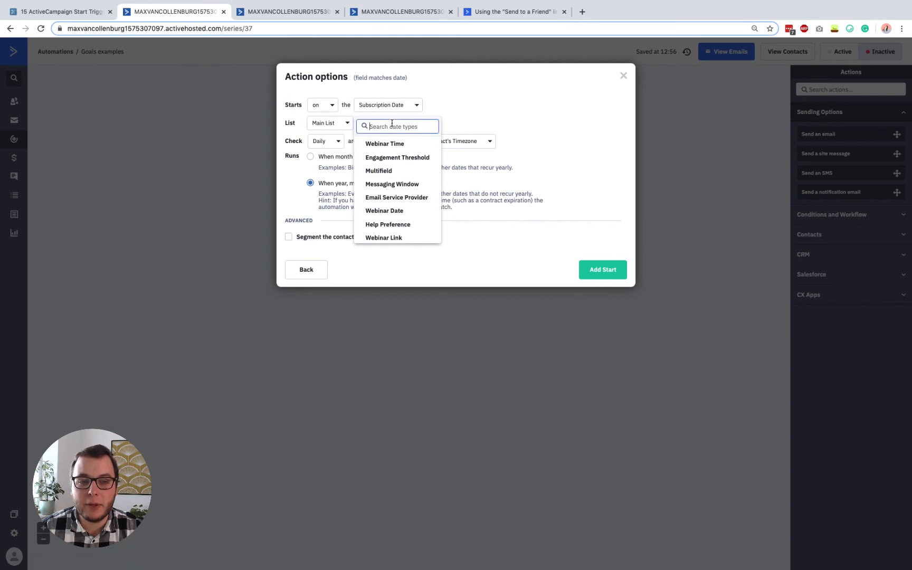
pyautogui.write('birth')
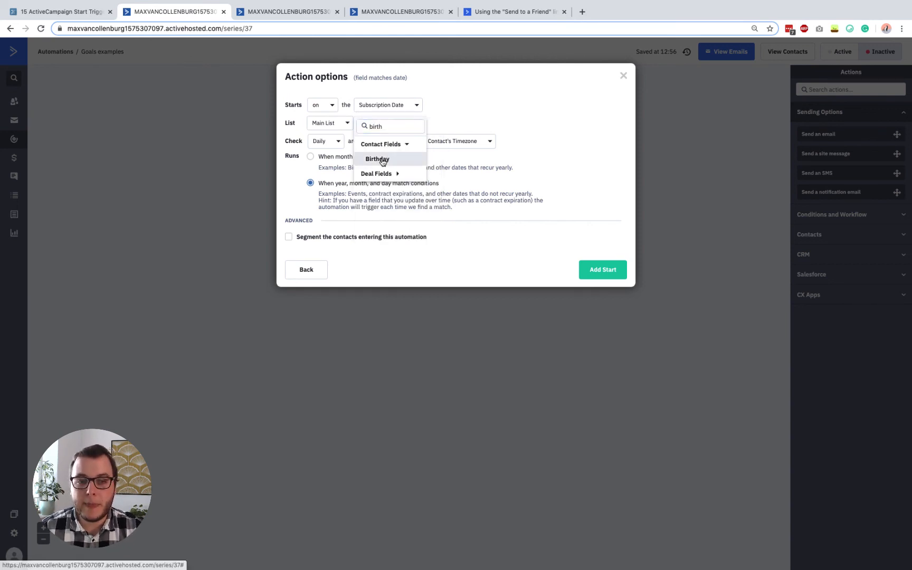
pyautogui.click(376, 159)
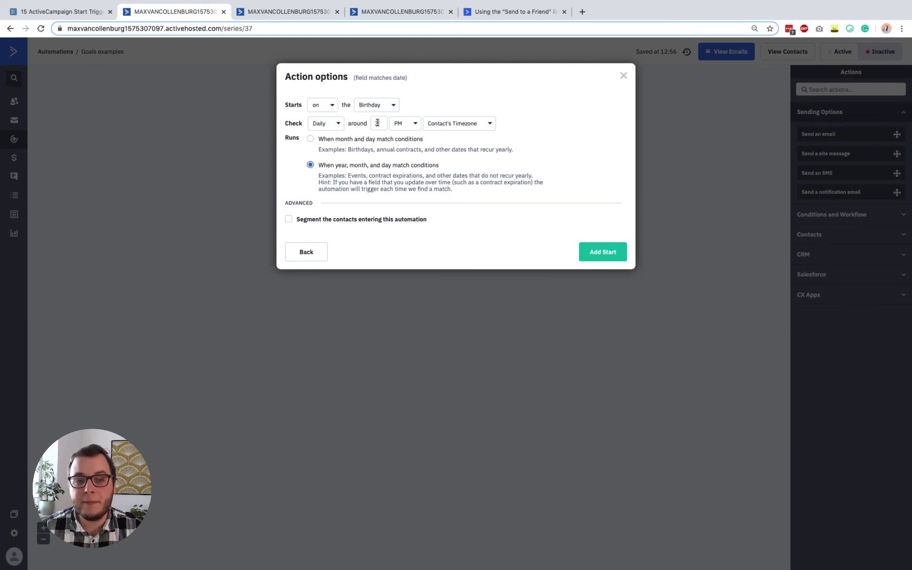
# Step: Set the daily birthday check to around 10 AM and add the start trigger
pyautogui.write('0')
pyautogui.click(413, 123)
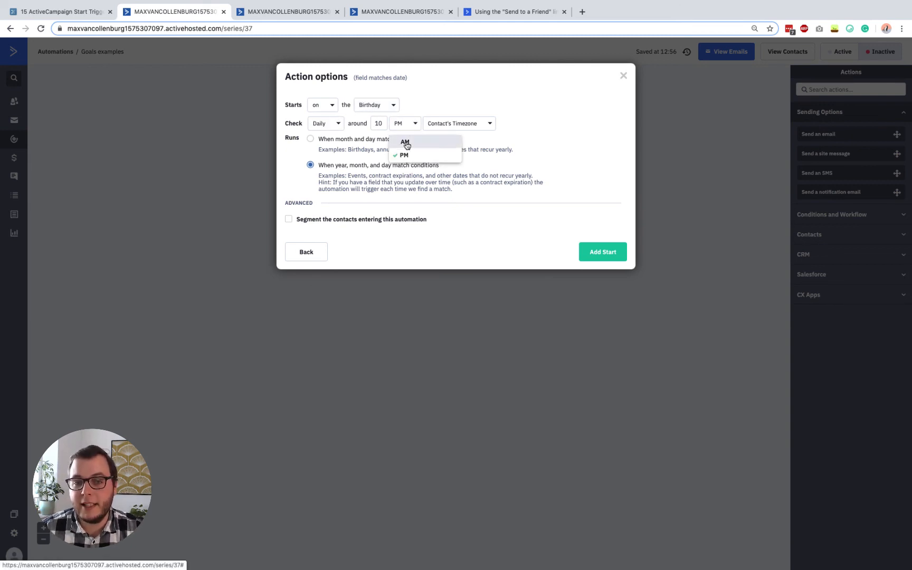
pyautogui.click(407, 143)
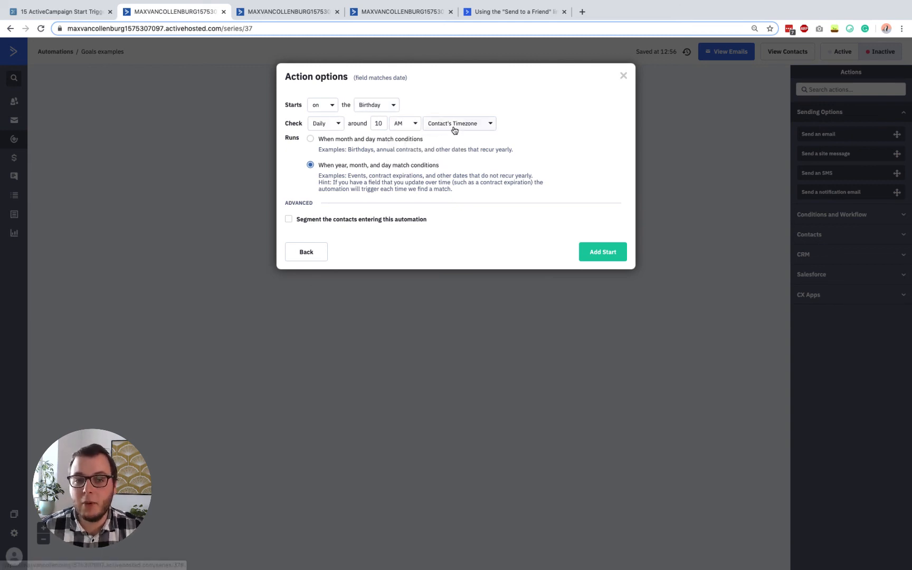
pyautogui.click(609, 260)
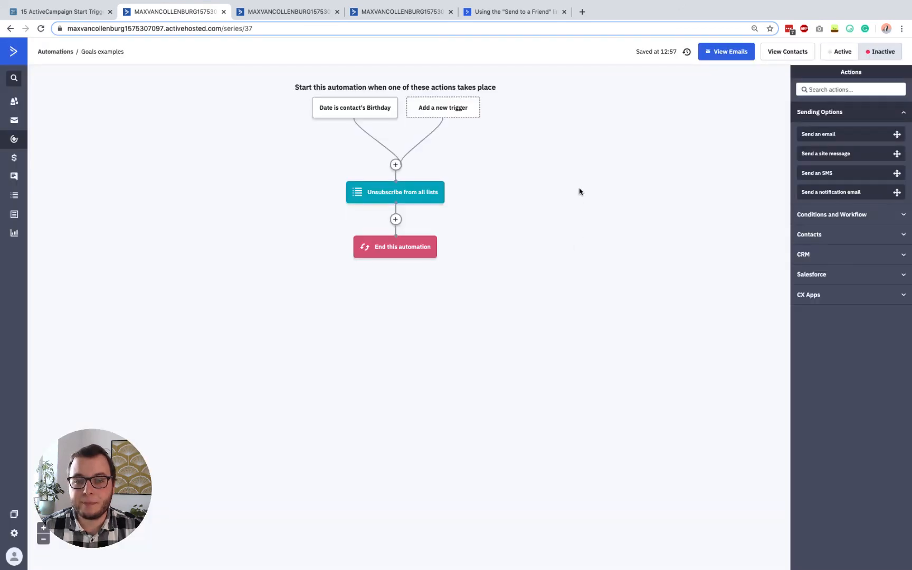
# Step: Delete the "Unsubscribe from all lists" action, then bring up the choice of new actions above the end action and dismiss it
pyautogui.click(436, 170)
pyautogui.click(536, 81)
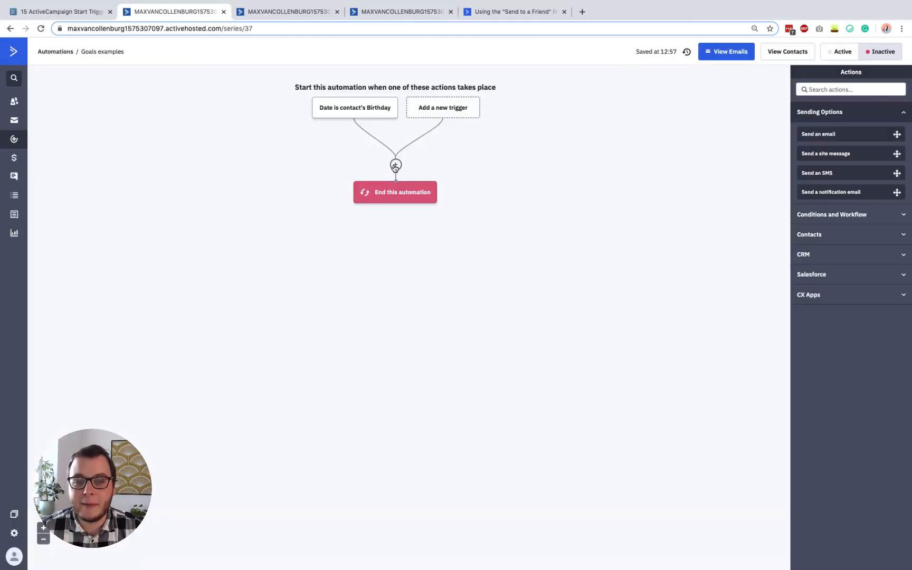
pyautogui.click(395, 164)
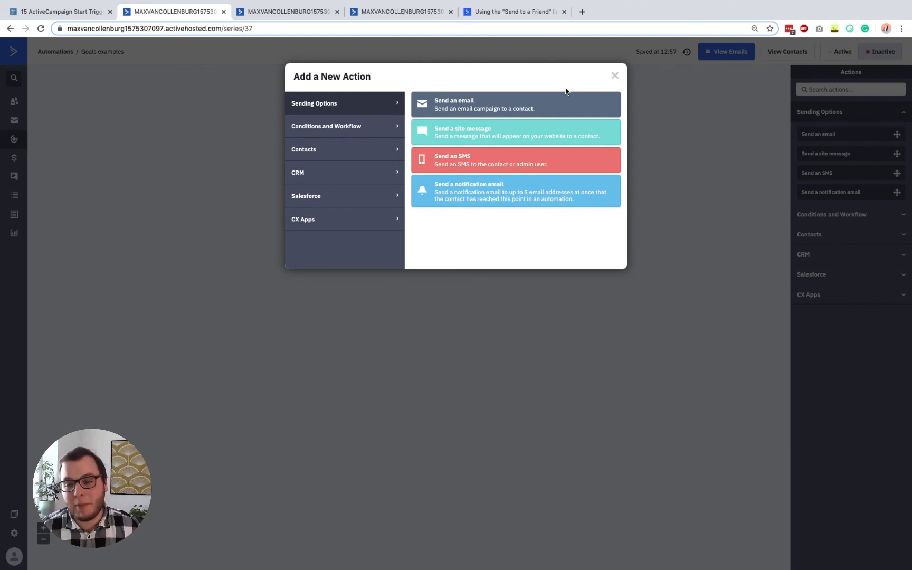
pyautogui.click(696, 143)
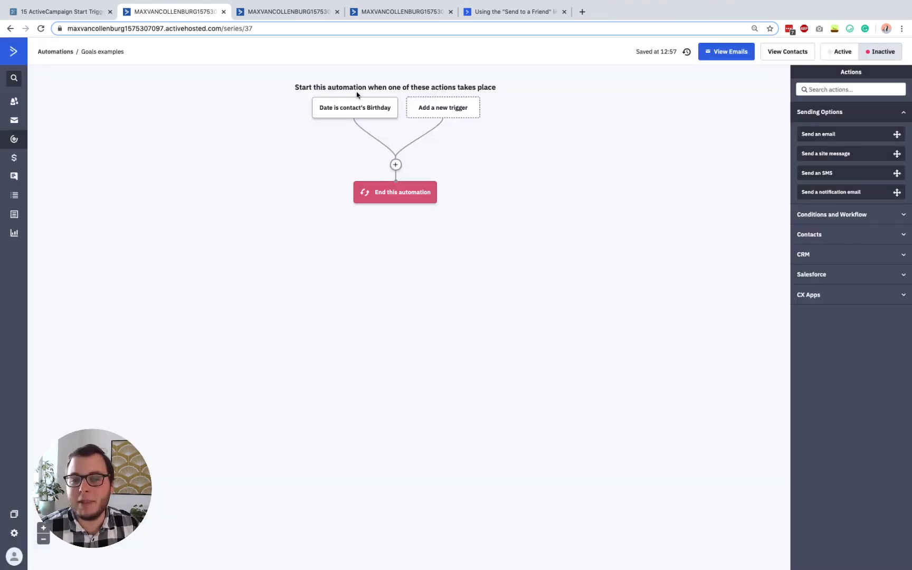
# Step: Delete the contact's Birthday date trigger and open the selection of start triggers
pyautogui.click(391, 85)
pyautogui.click(537, 81)
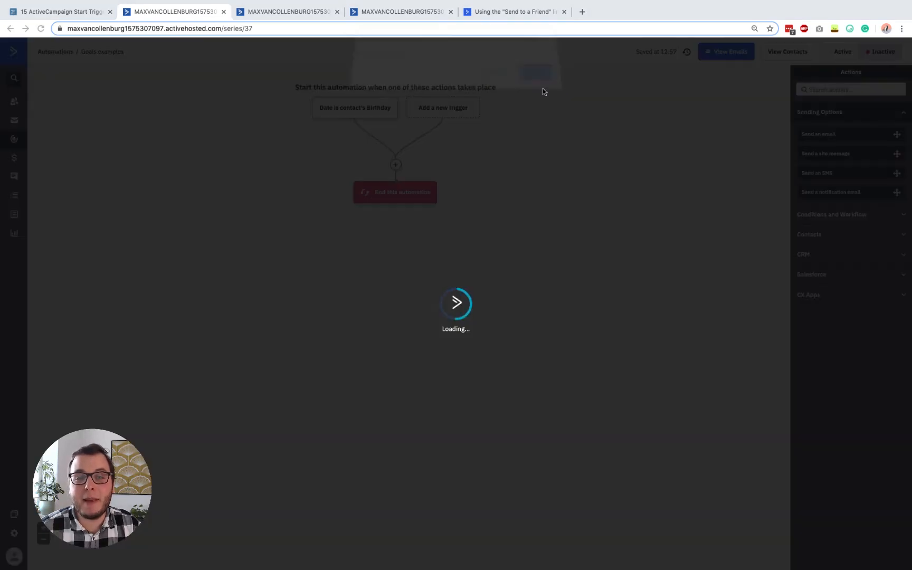
pyautogui.click(406, 90)
# Step: Examine the remaining start triggers, from RSS based and Score changes to the pipeline and deal triggers, without adding one
pyautogui.scroll(-1, 527, 248)
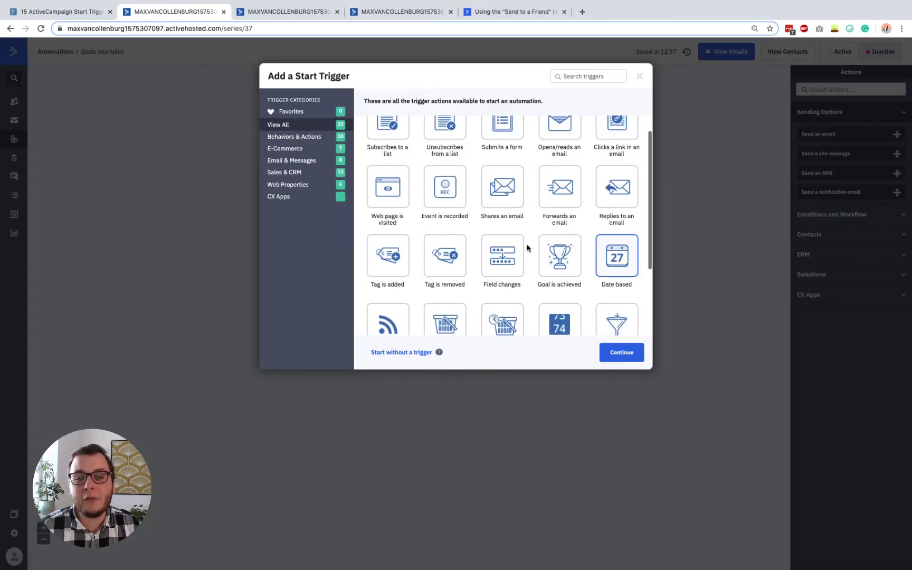
pyautogui.scroll(-3, 530, 253)
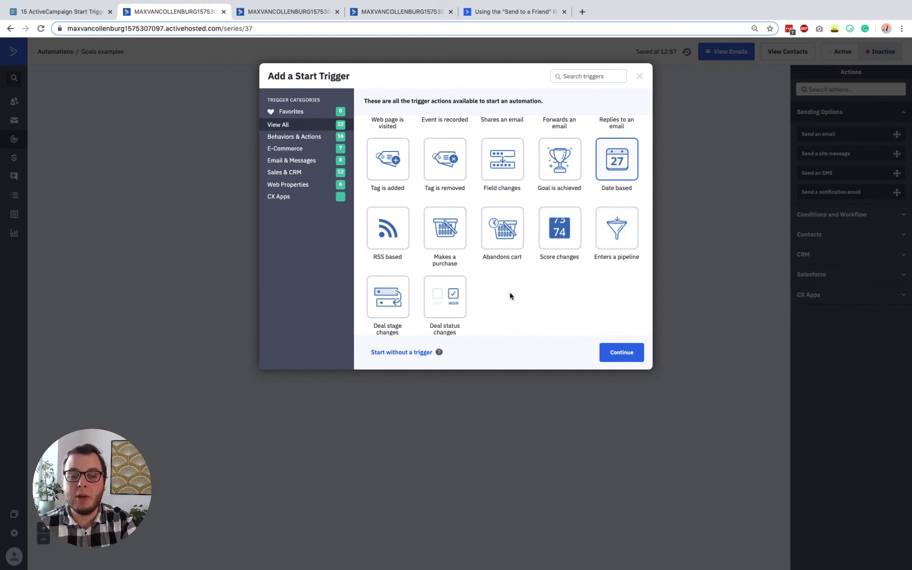
pyautogui.click(392, 227)
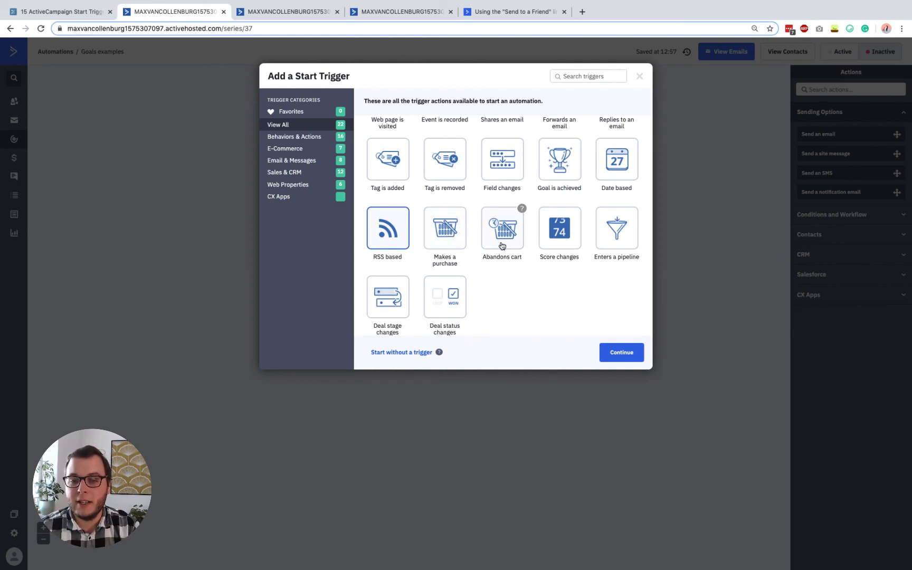
pyautogui.click(568, 247)
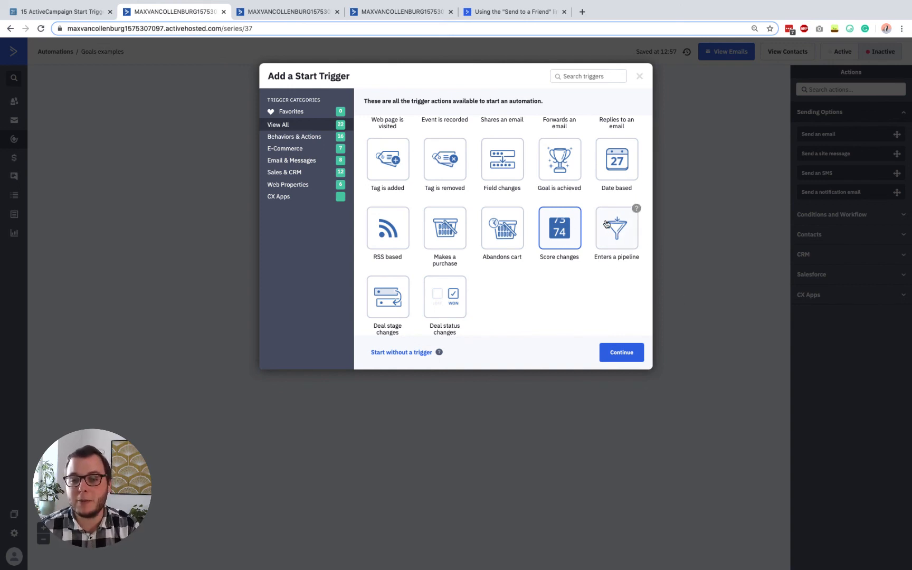
pyautogui.scroll(-1, 606, 269)
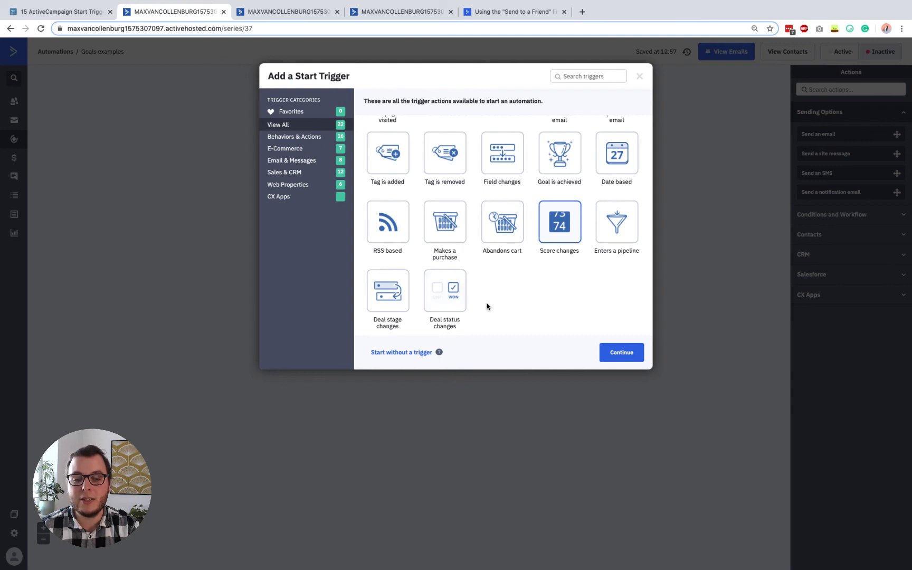
pyautogui.scroll(3, 549, 303)
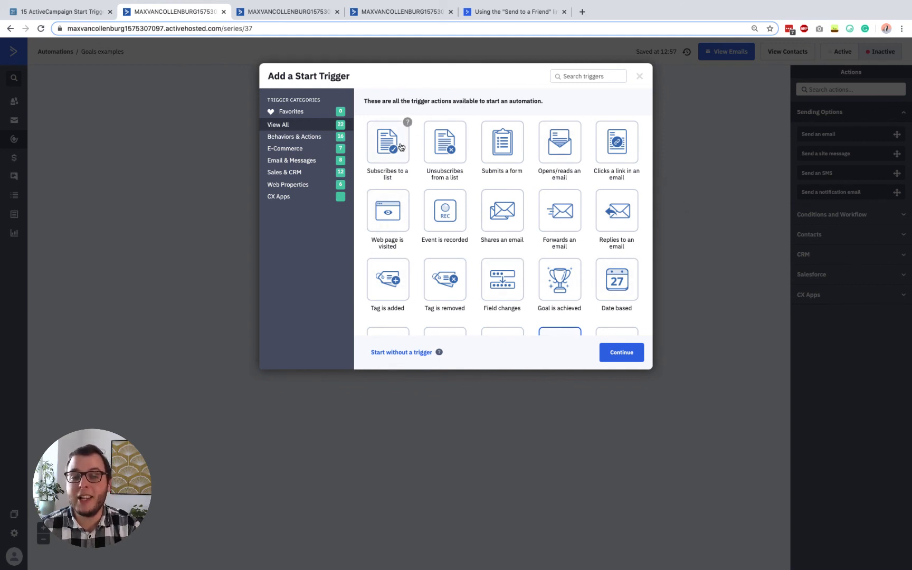
# Step: Switch to the WorkFlowy outline, expand the "Next tutorial" item and highlight "7 ActiveCampaign Automation Examples" beneath it
pyautogui.click(91, 21)
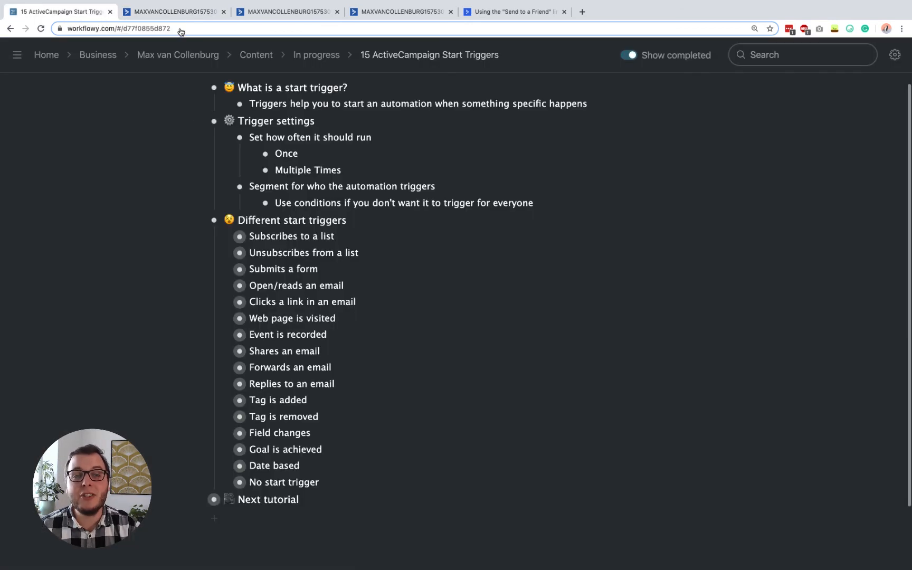
pyautogui.scroll(-3, 356, 359)
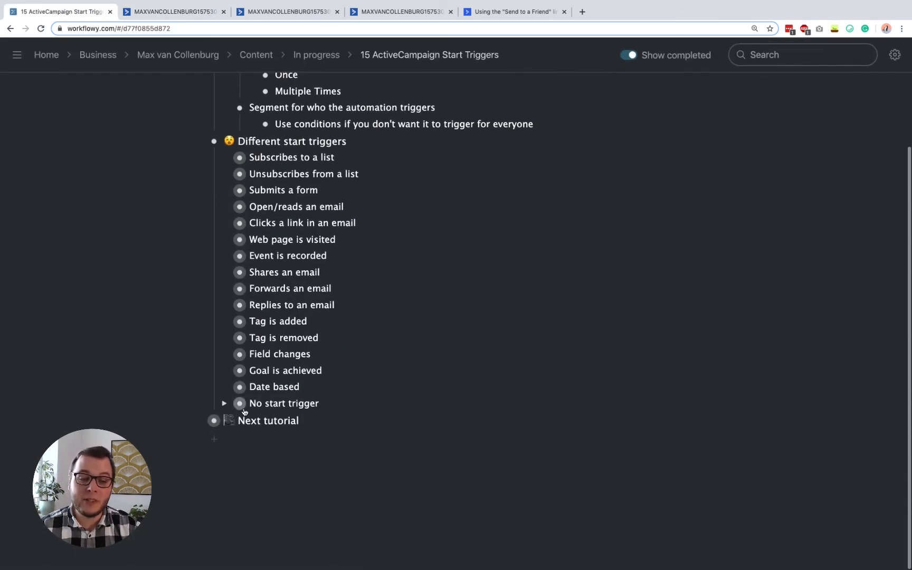
pyautogui.tripleClick(266, 421)
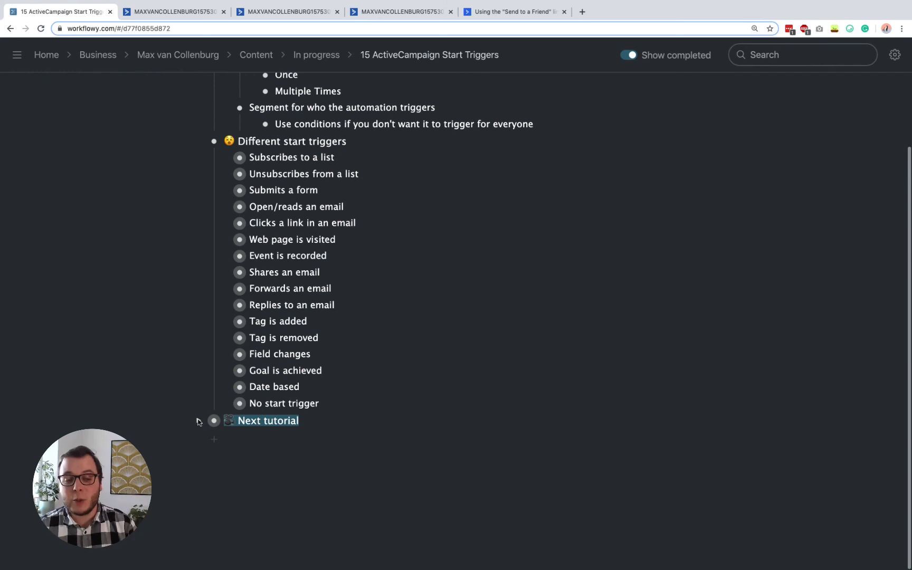
pyautogui.click(199, 421)
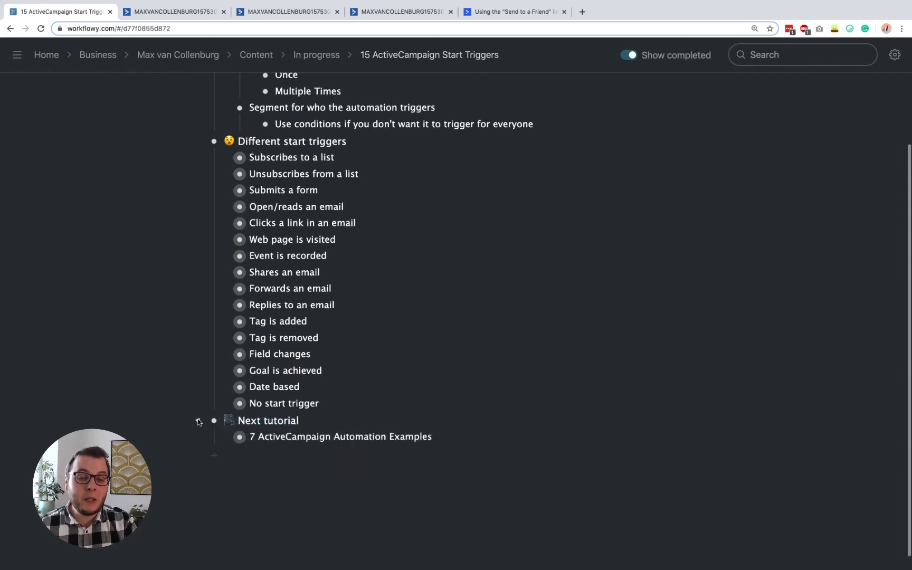
pyautogui.tripleClick(271, 437)
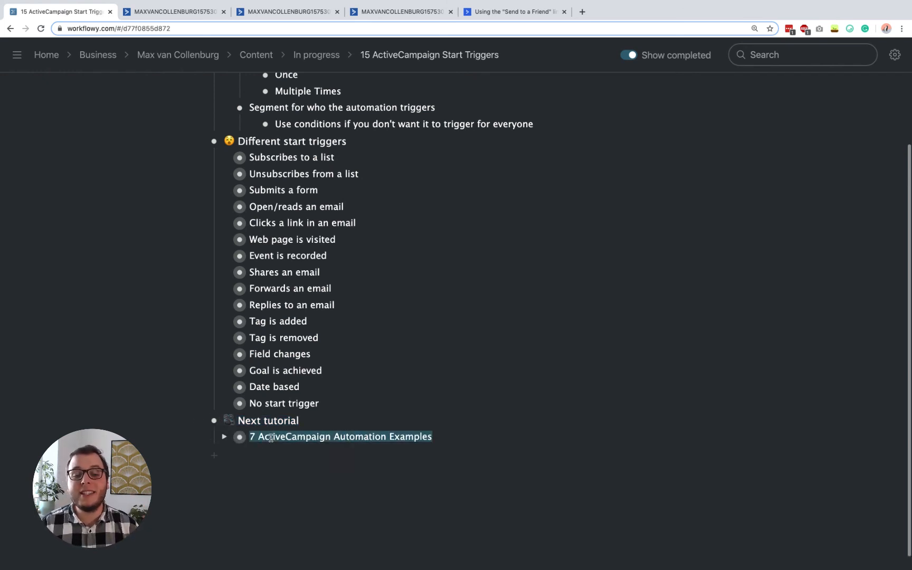